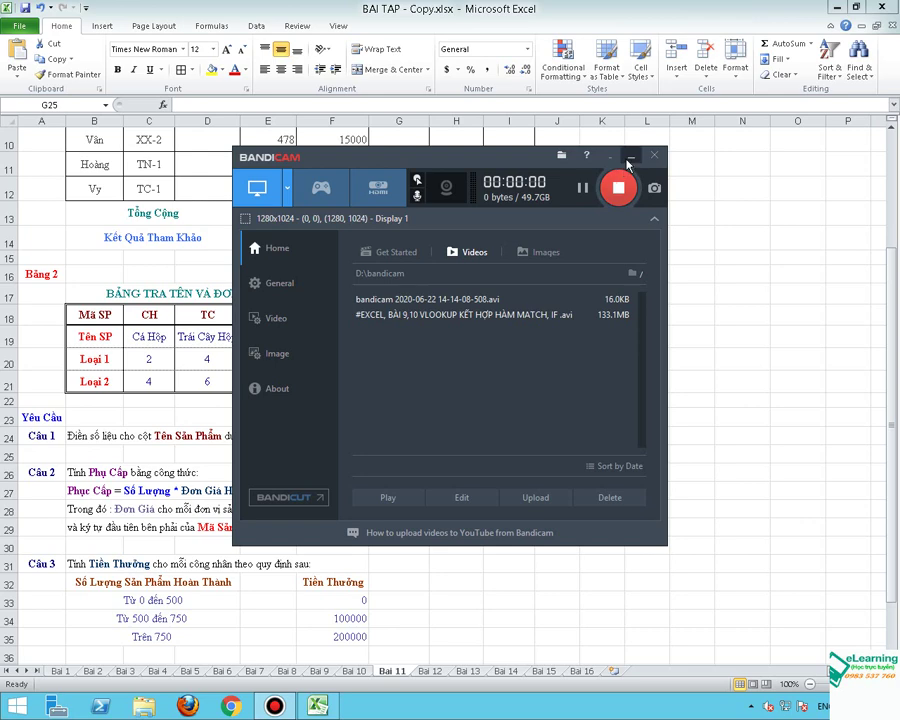
Step: Widen column C so the 'Mã Sản Phẩm' header shows in full
click(630, 156)
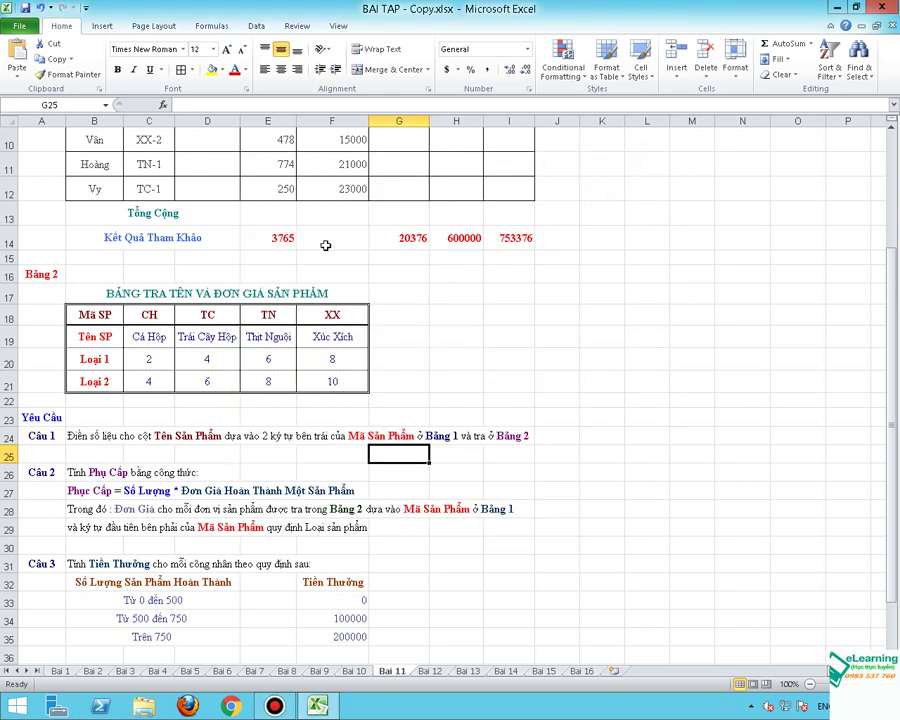
scroll(345, 315, up, 1)
scroll(343, 410, up, 2)
scroll(343, 433, down, 2)
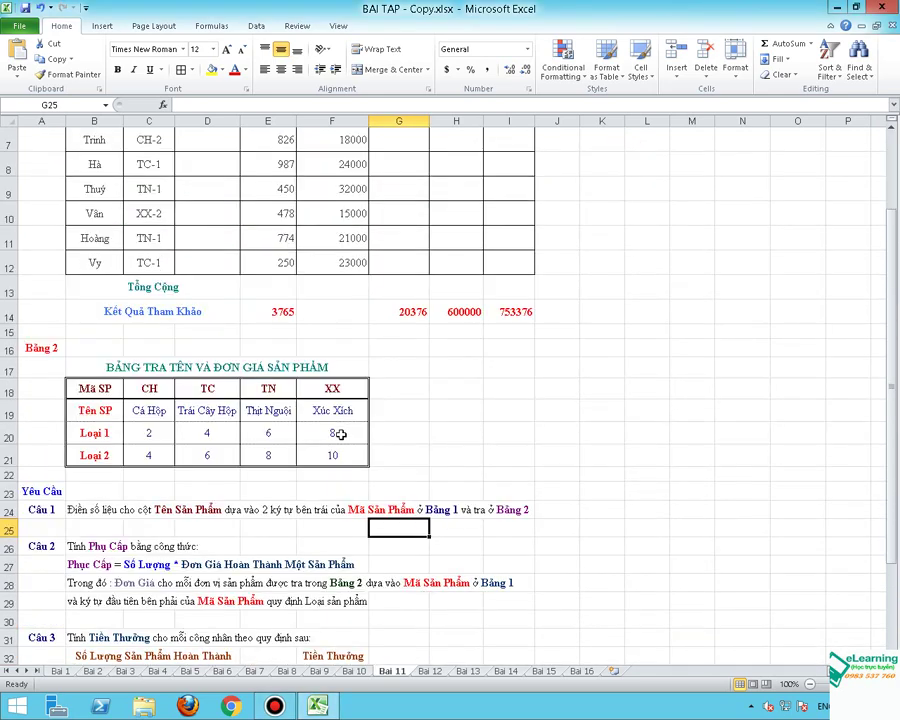
scroll(219, 428, up, 2)
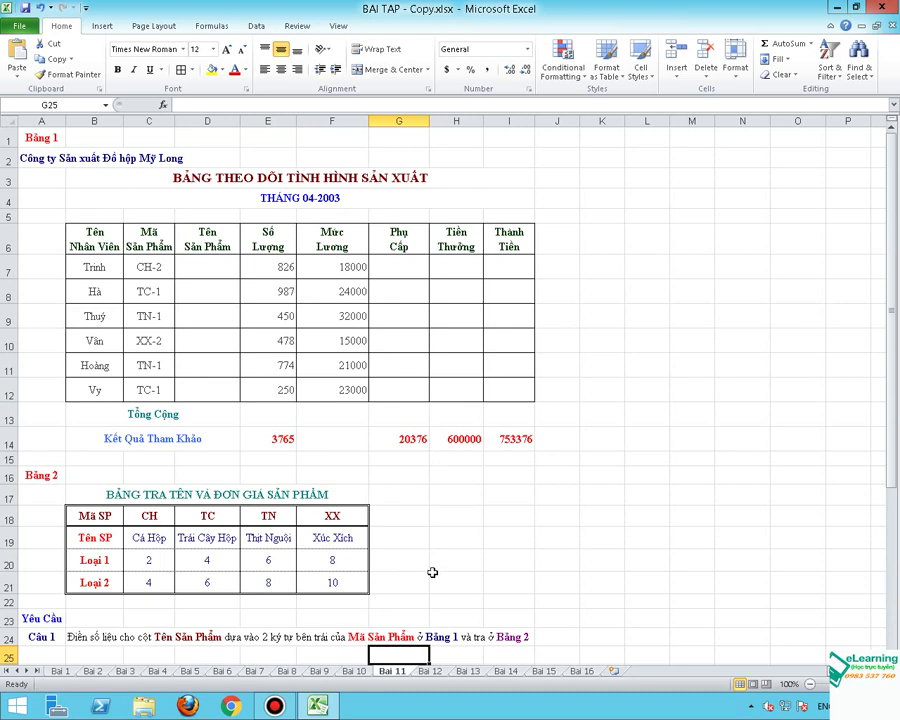
scroll(726, 442, up, 3)
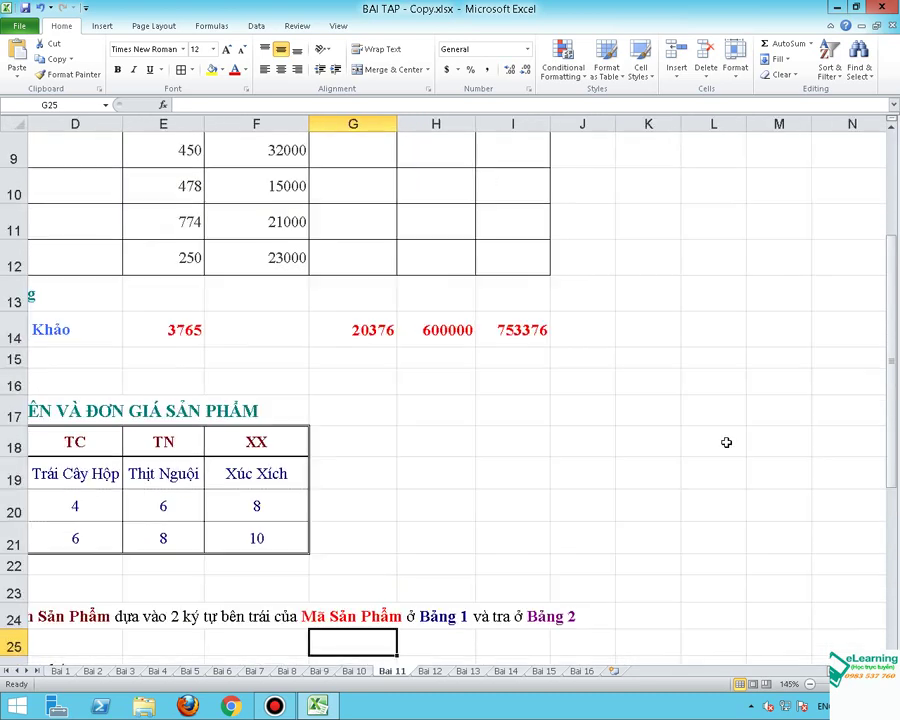
scroll(853, 560, left, 3)
scroll(700, 570, up, 1)
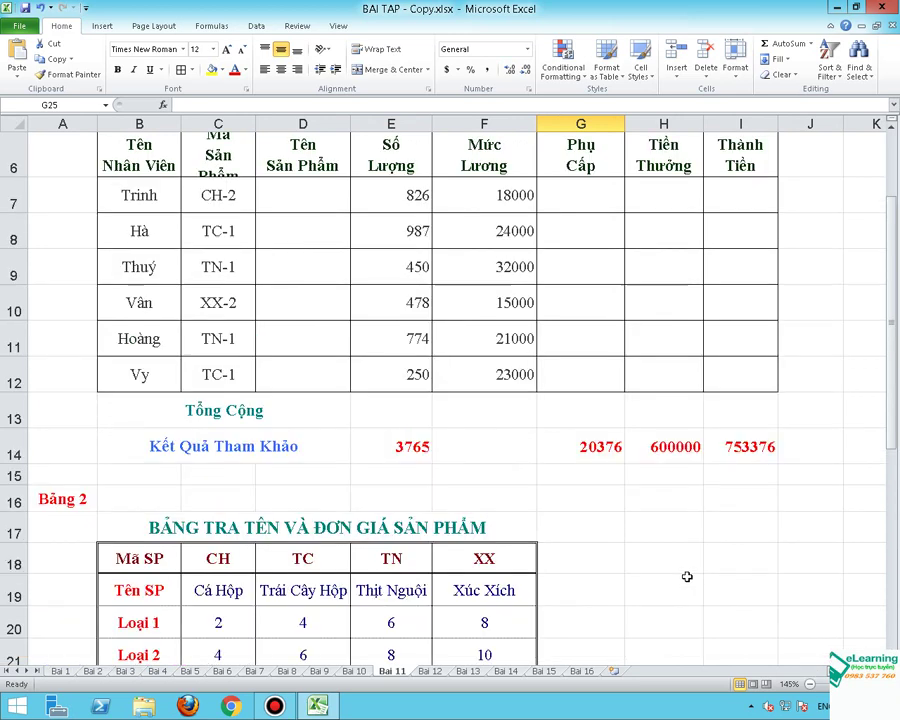
scroll(684, 574, up, 1)
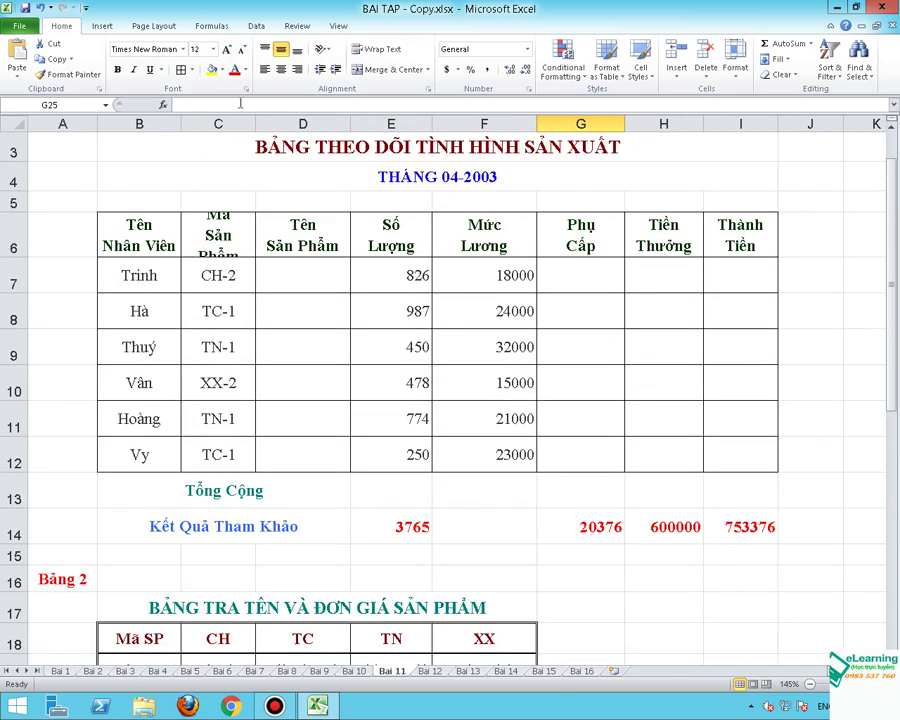
drag(253, 121, 275, 121)
scroll(556, 380, down, 1)
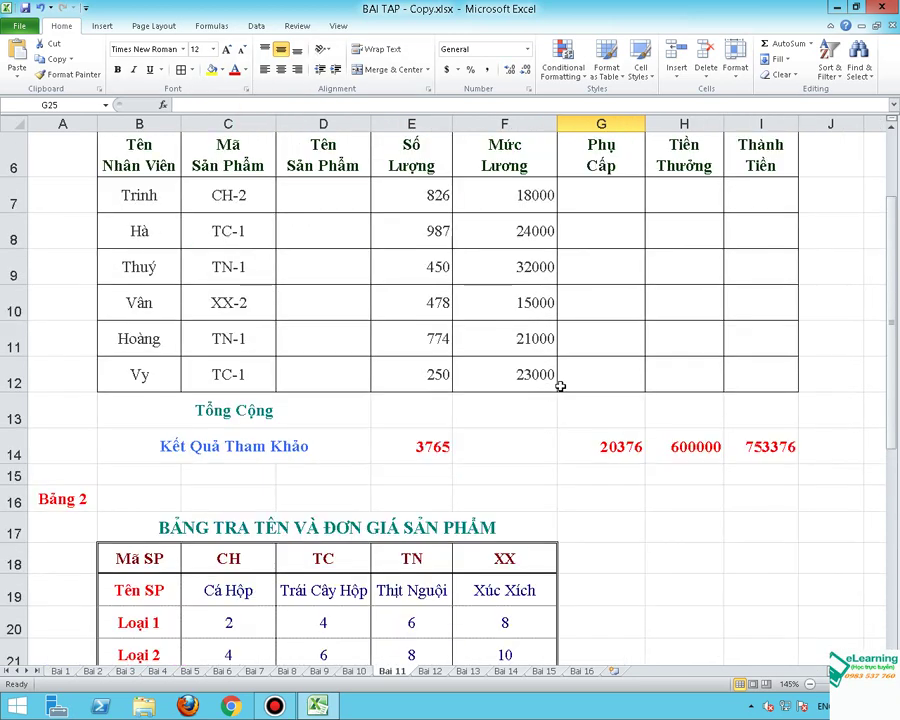
Step: Begin an HLOOKUP formula in cell D7
click(345, 188)
scroll(426, 296, up, 2)
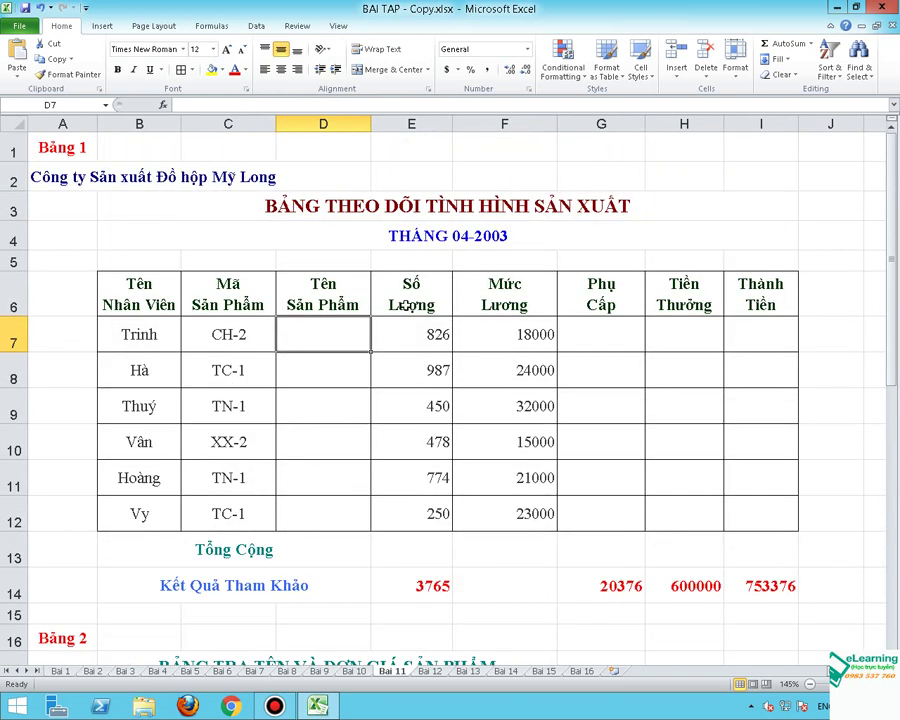
text(=)
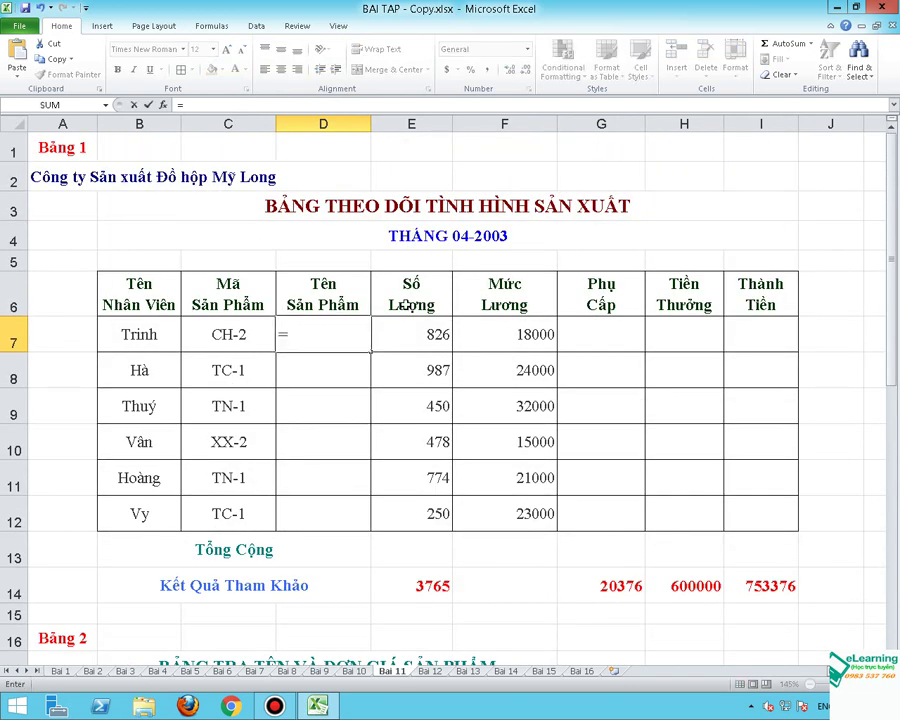
scroll(297, 600, down, 2)
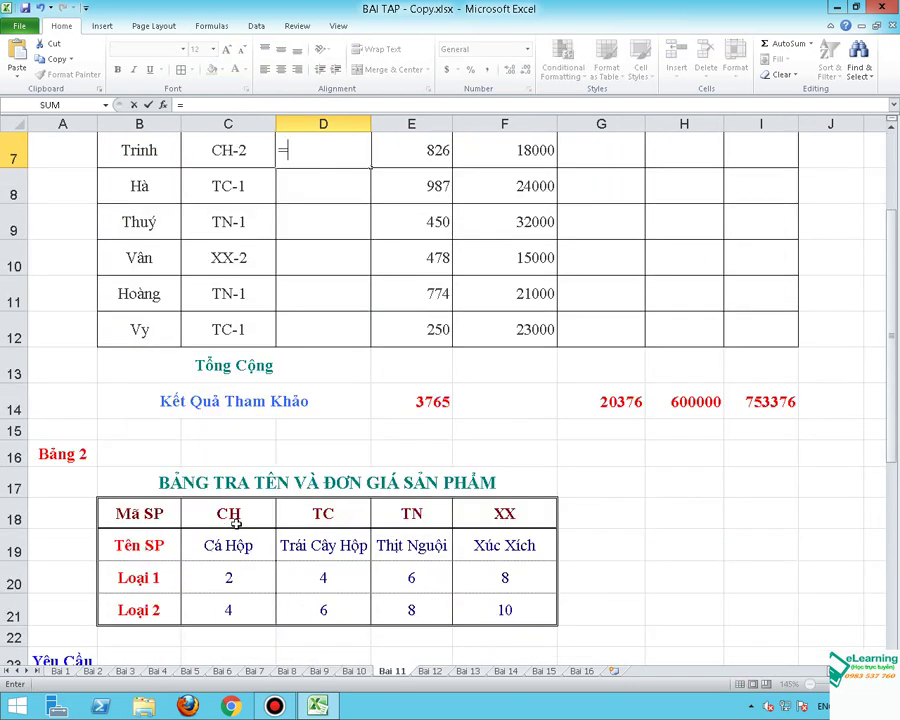
scroll(222, 531, up, 1)
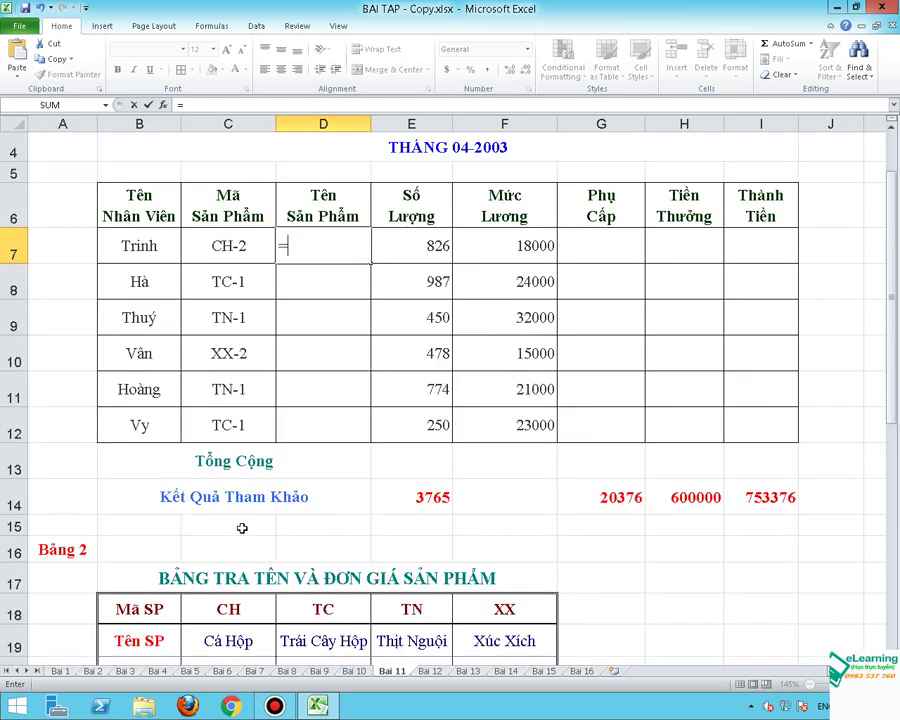
text(hlo)
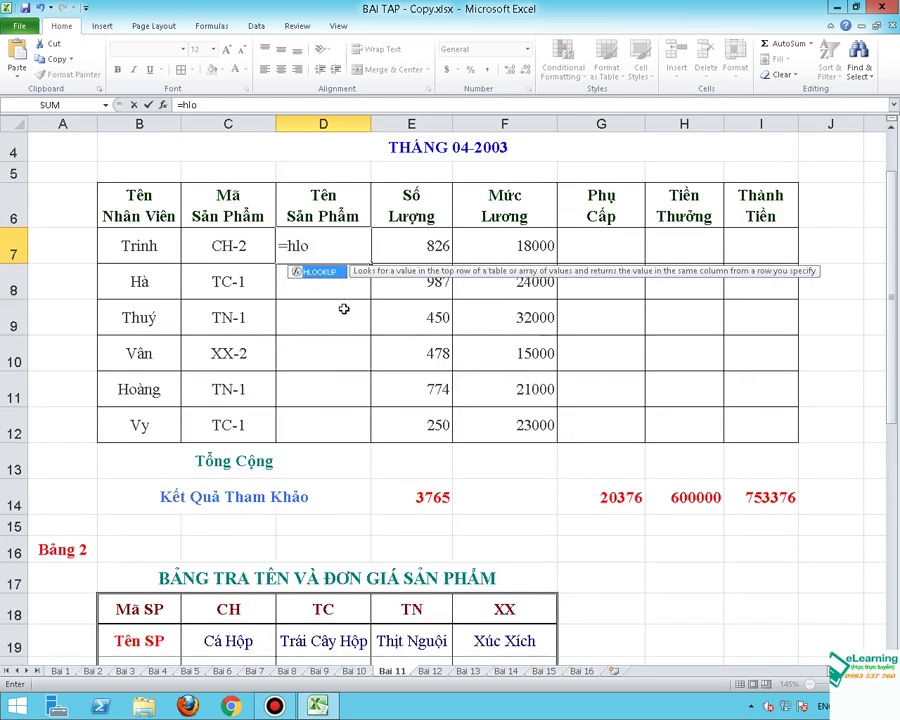
key(Tab)
click(222, 249)
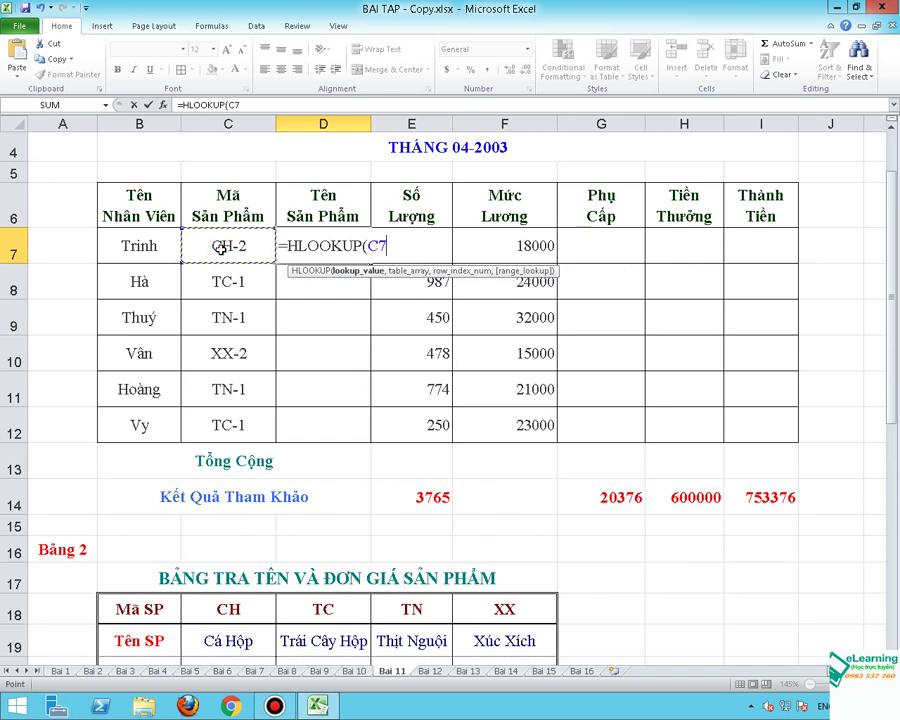
key(BackSpace)
key(BackSpace)
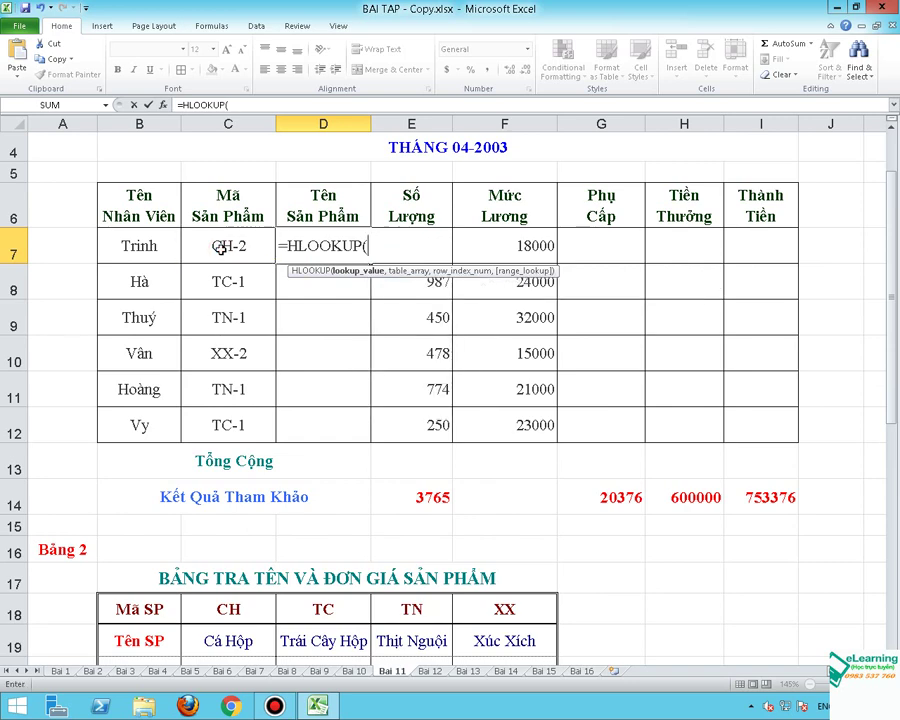
Step: Complete it as =HLOOKUP(LEFT(C7,2),$C$18:$F$21,2,0) and commit, showing Cá Hộp
text(lef)
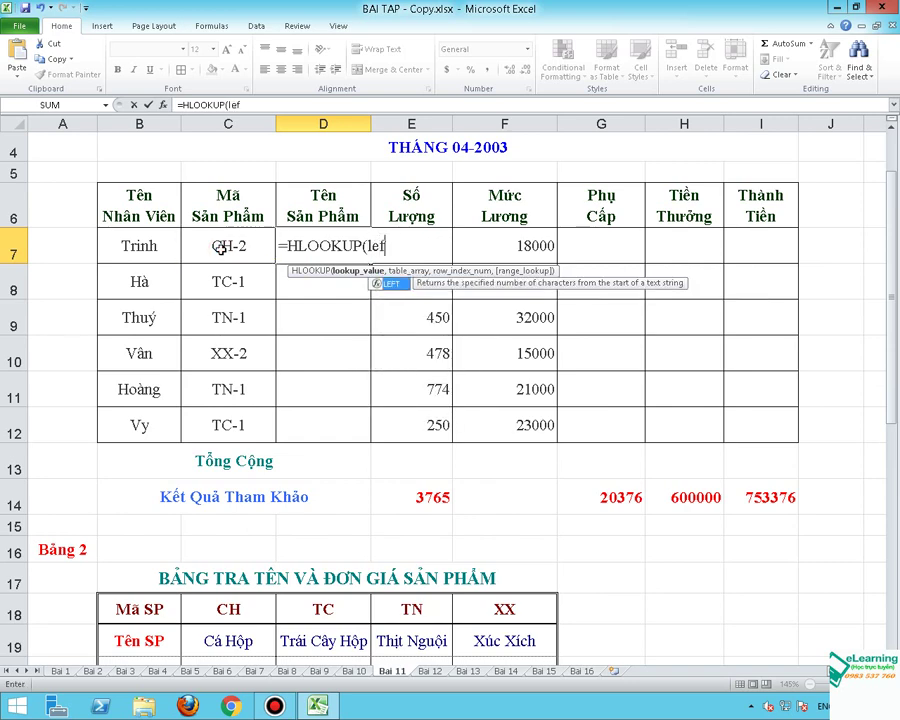
text(t()
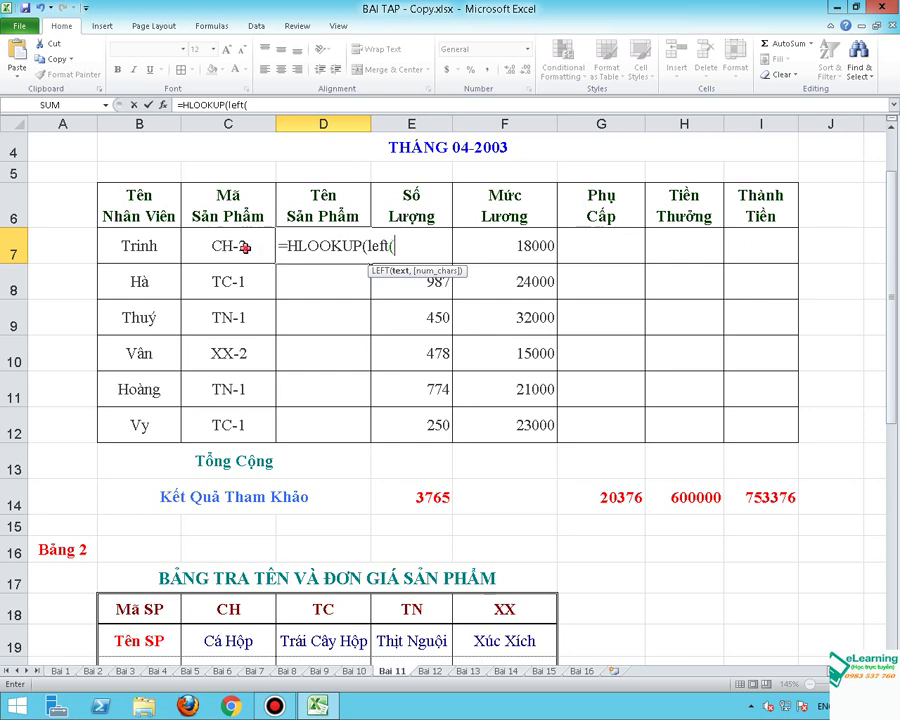
click(243, 247)
text(,2))
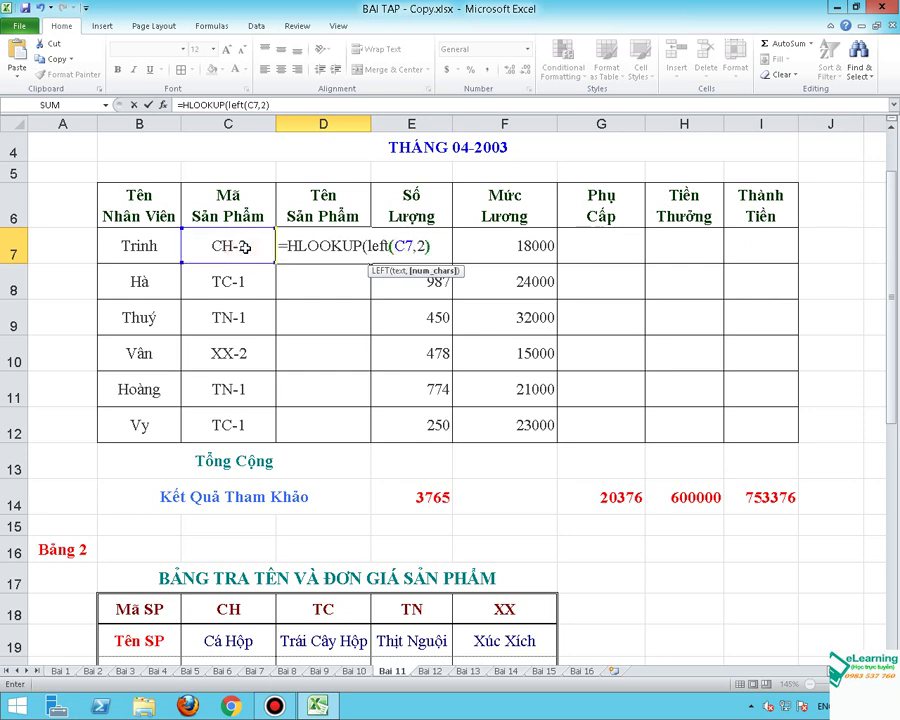
text(,)
scroll(247, 593, down, 1)
scroll(228, 440, down, 1)
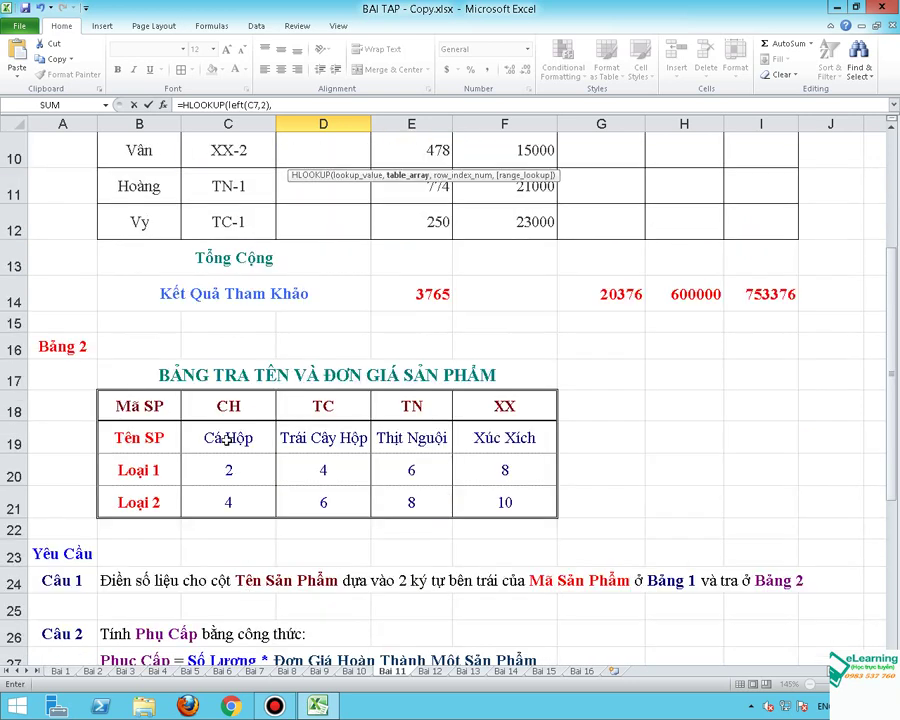
drag(232, 406, 497, 504)
key(F4)
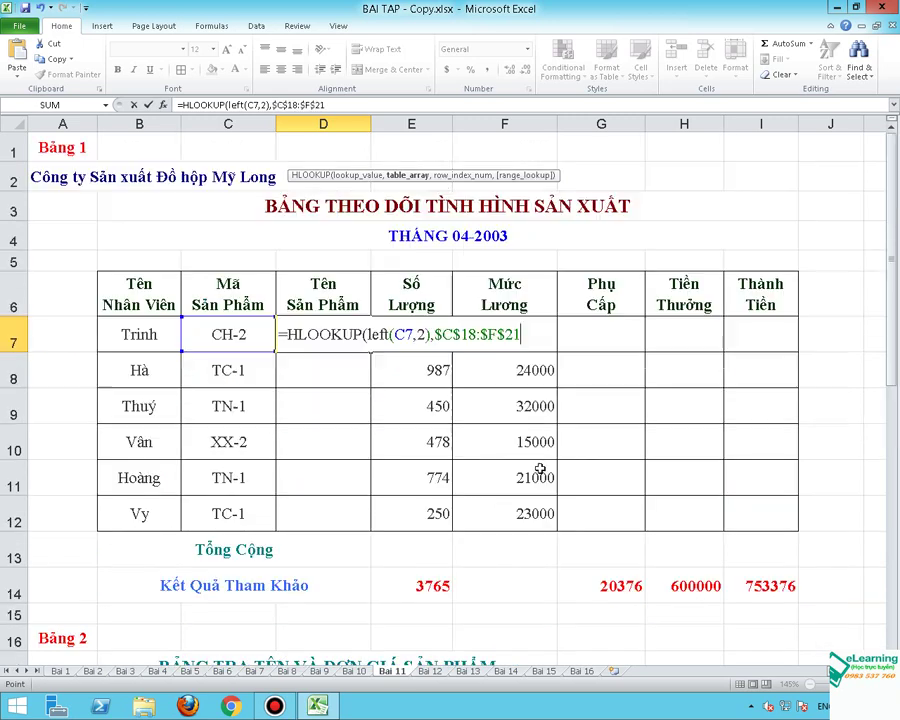
text(,)
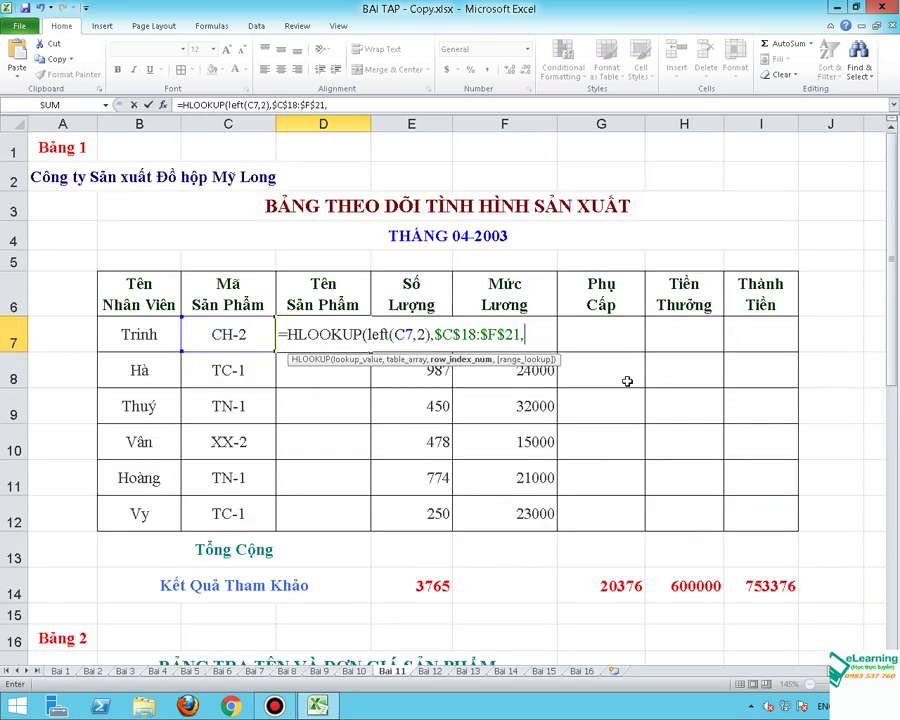
text(2,0))
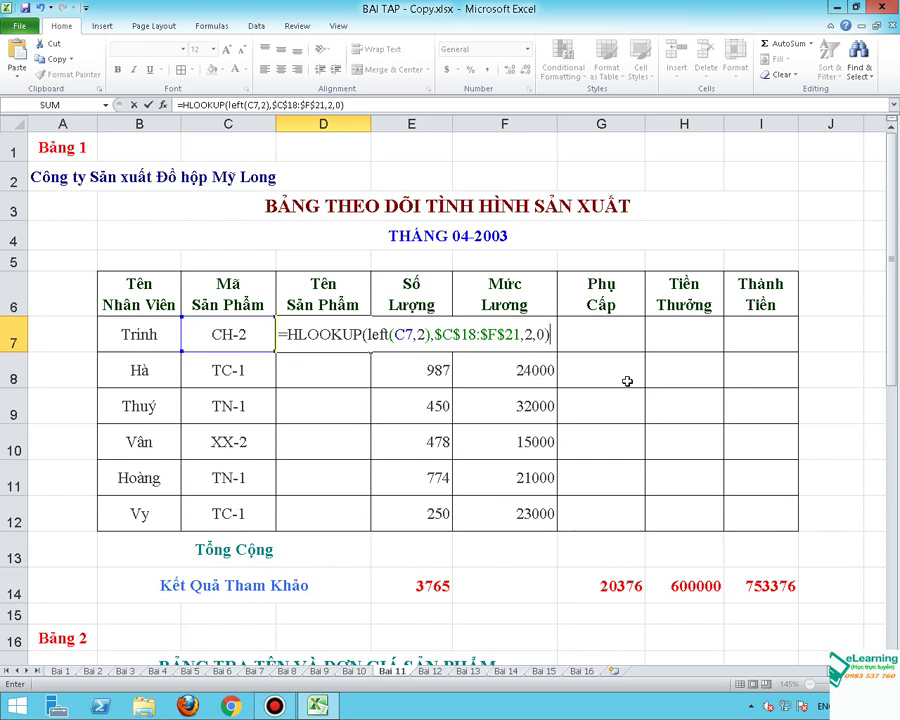
key(ctrl+Return)
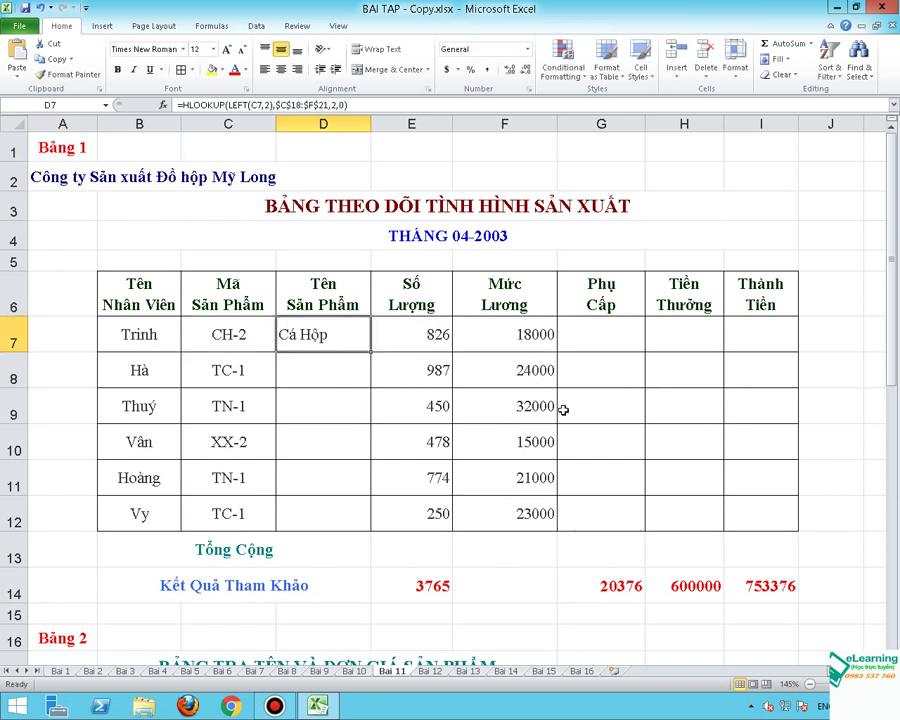
Step: Copy the D7 product-name formula down through D12
drag(372, 352, 368, 516)
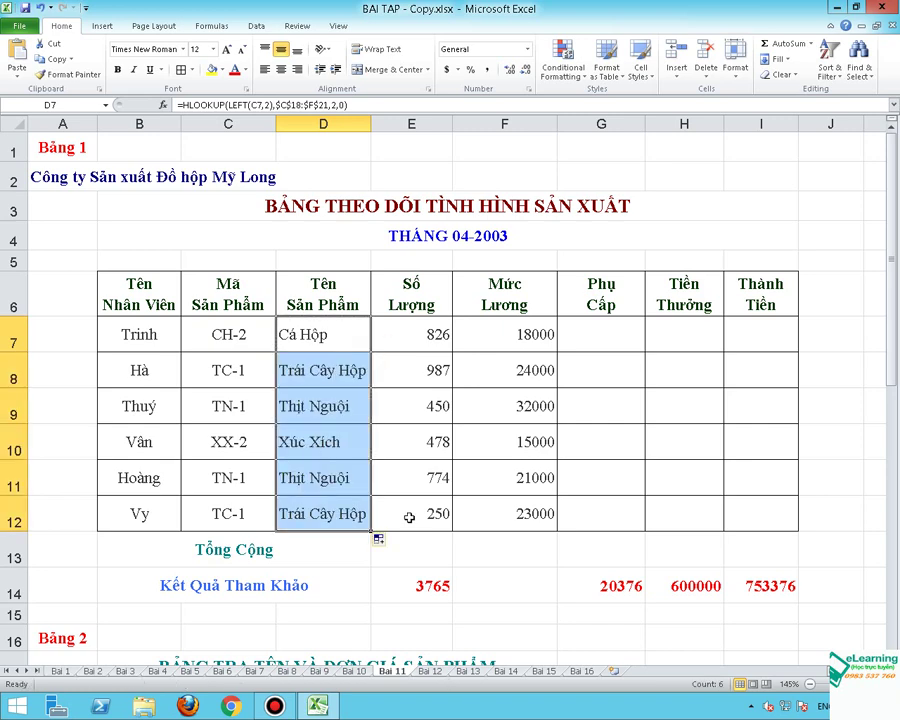
scroll(426, 518, down, 3)
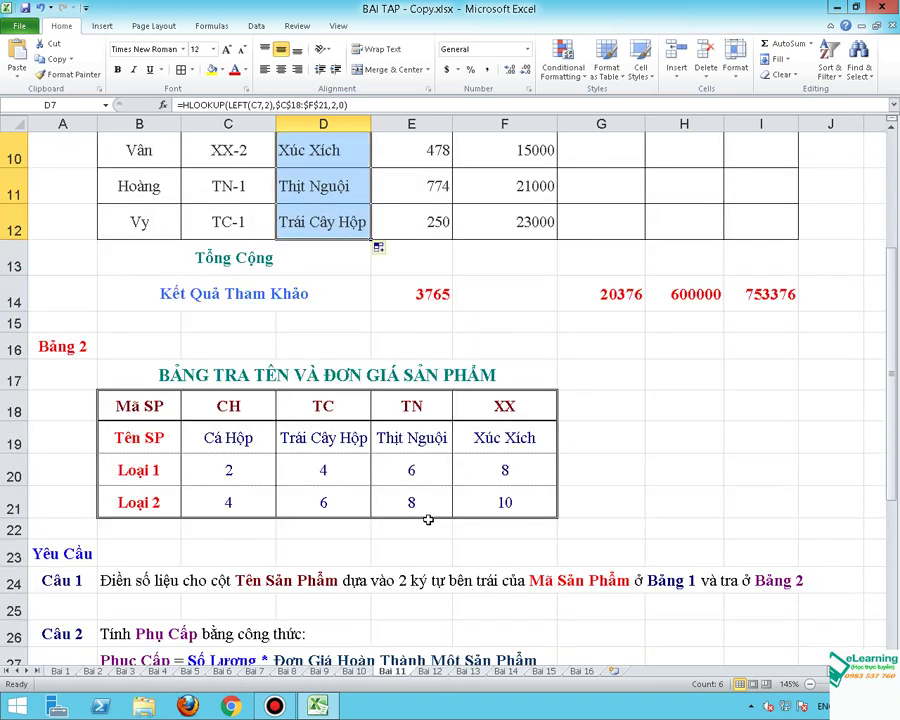
scroll(428, 519, up, 3)
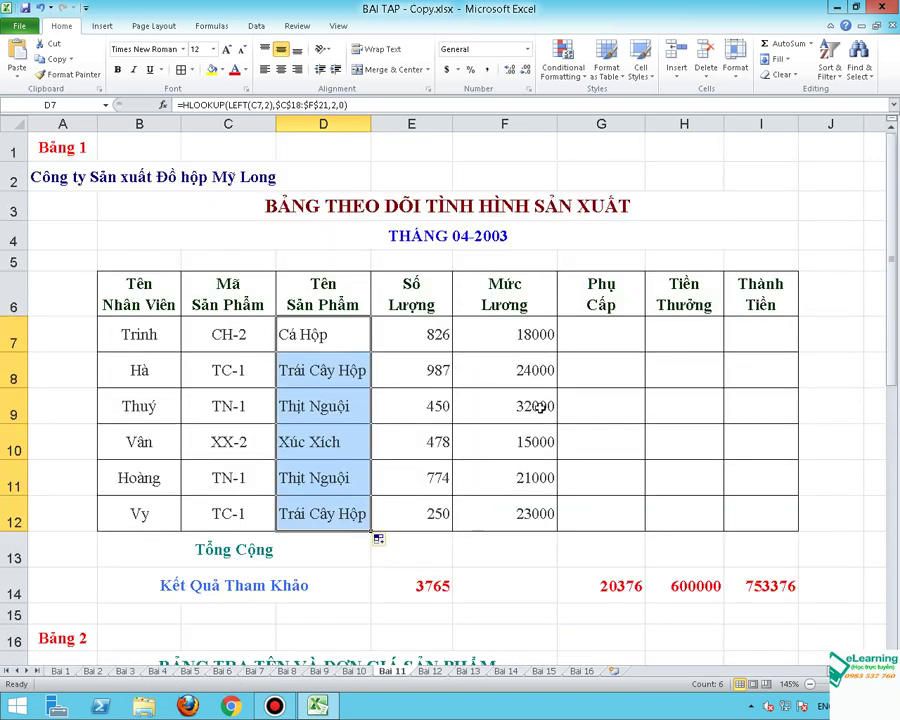
click(575, 338)
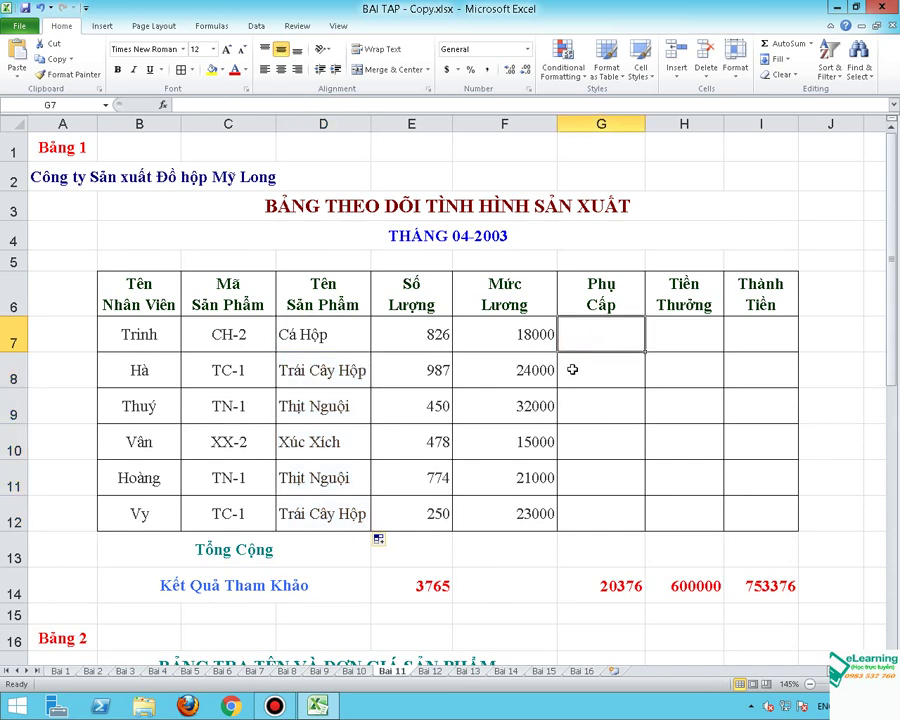
scroll(570, 360, down, 3)
scroll(365, 512, up, 2)
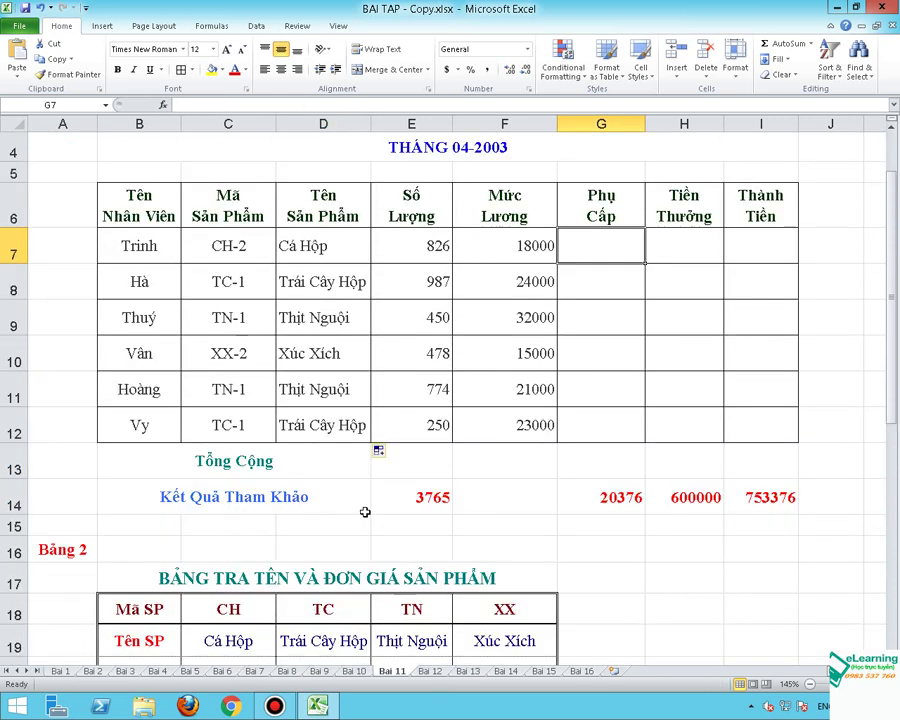
scroll(365, 512, down, 3)
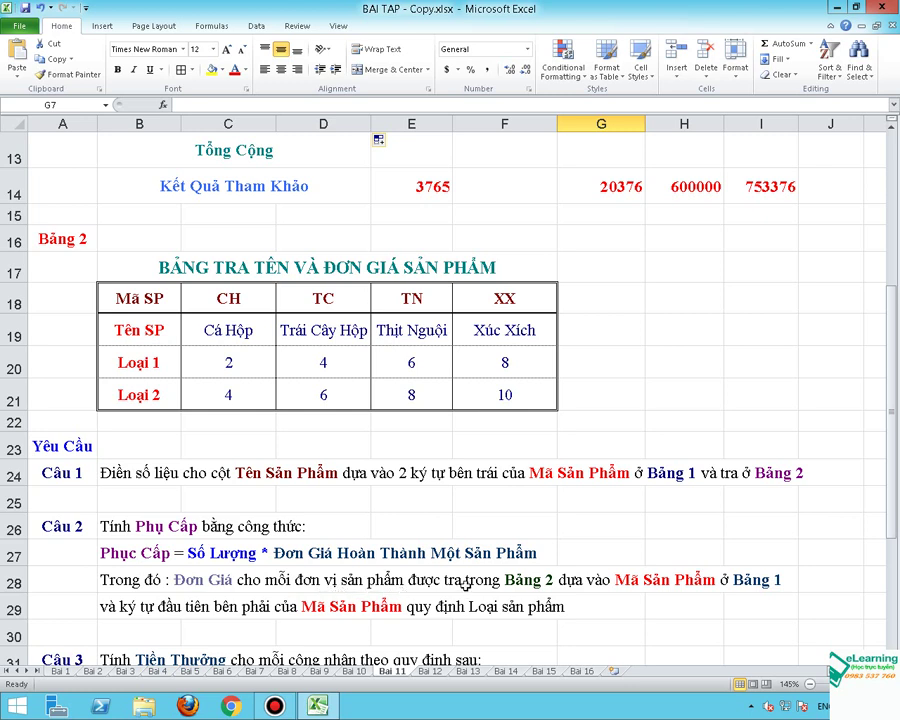
Step: Fill the product code cells C7:C12 with yellow
click(63, 242)
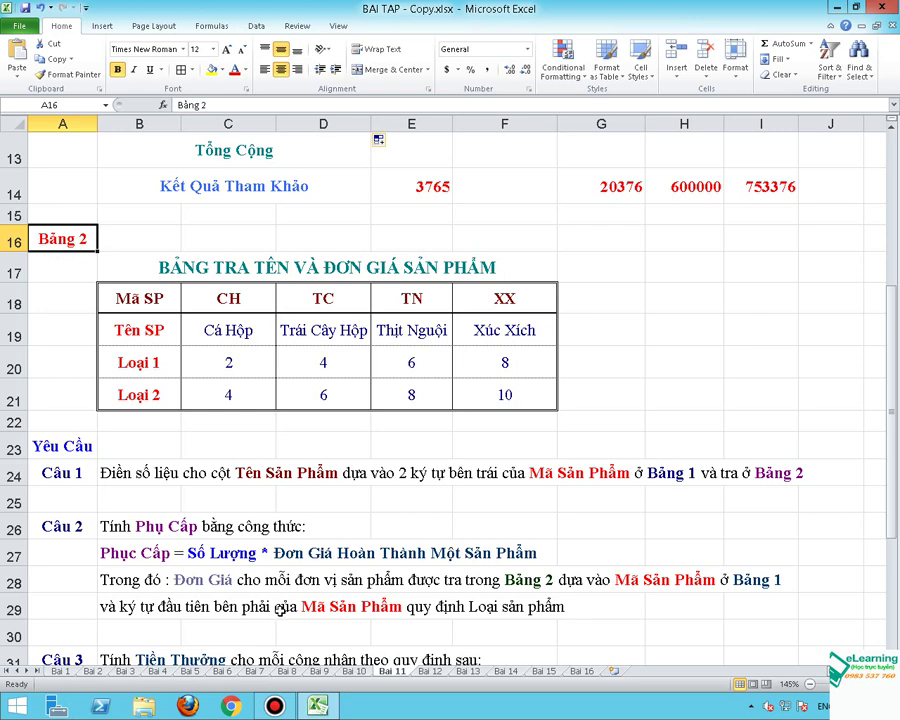
scroll(600, 596, up, 3)
scroll(171, 370, up, 1)
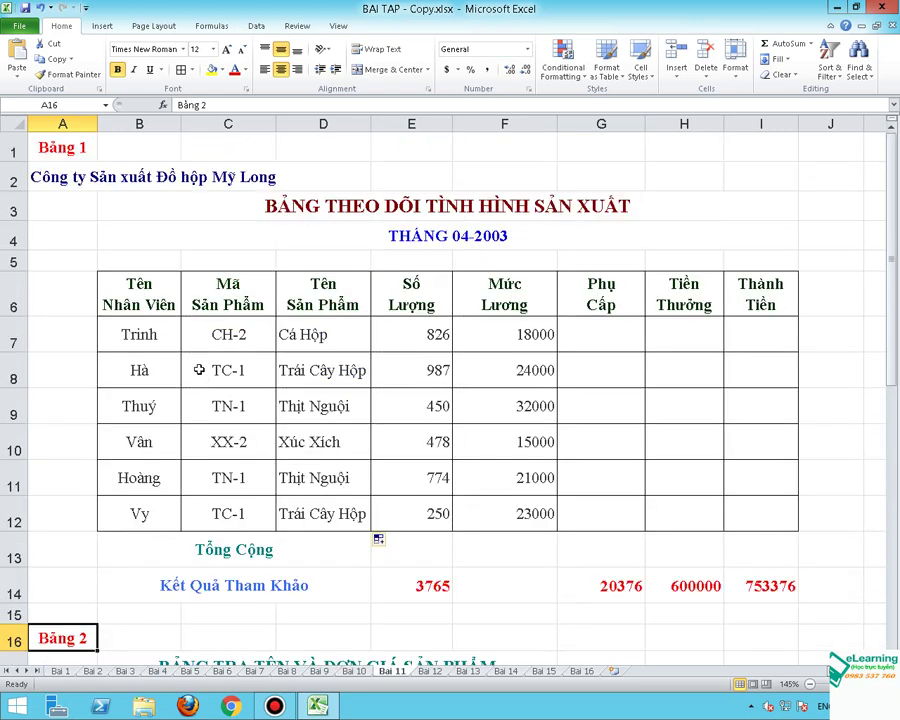
drag(222, 339, 254, 514)
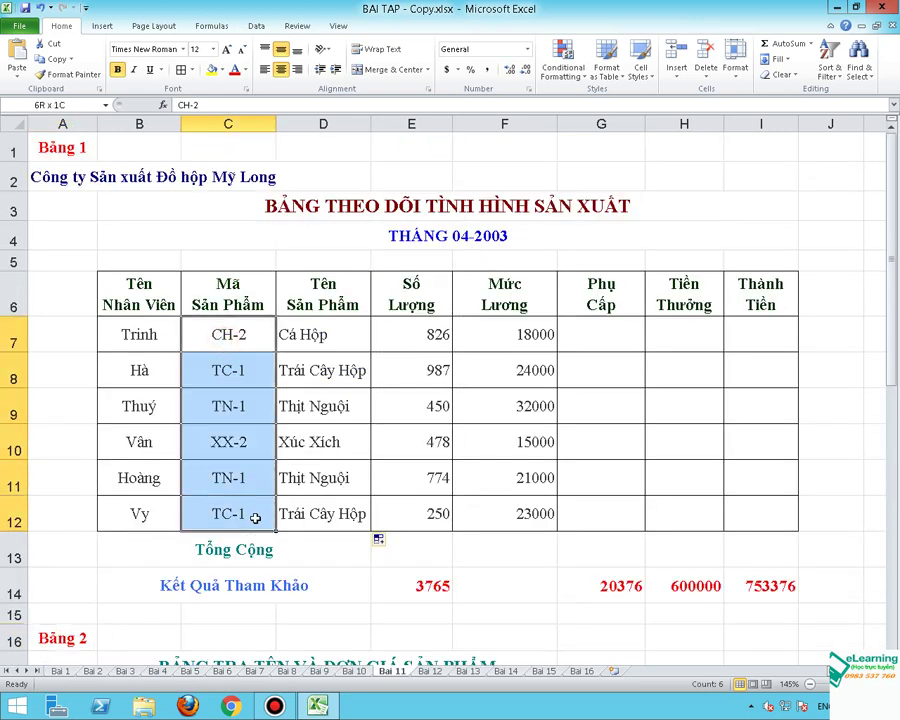
click(212, 71)
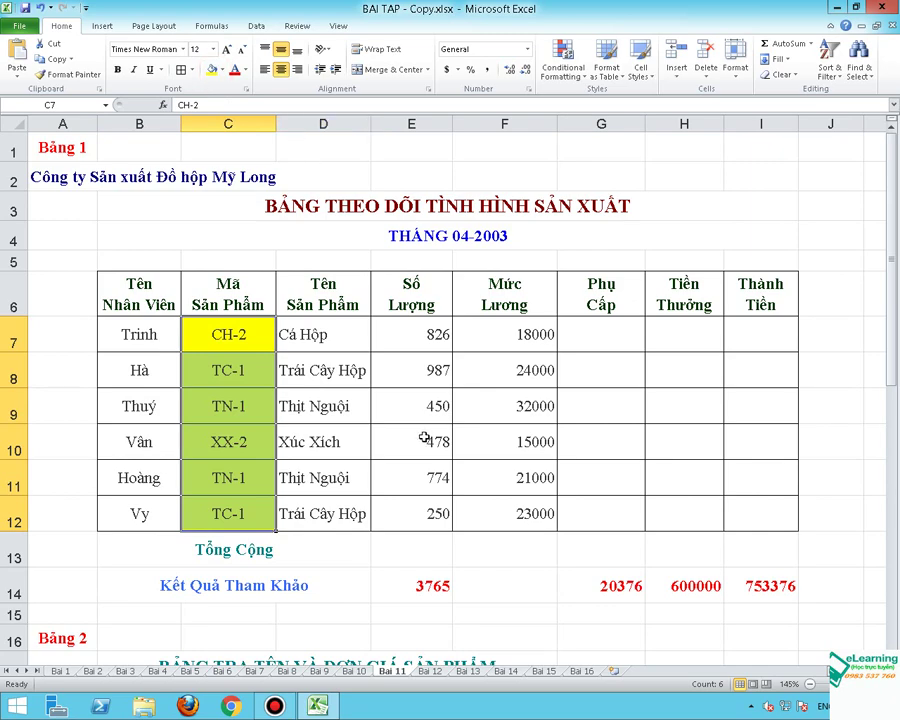
Step: Fill the Loại 1 and Loại 2 labels in B20:B21 yellow as well
scroll(420, 385, down, 2)
scroll(258, 470, up, 1)
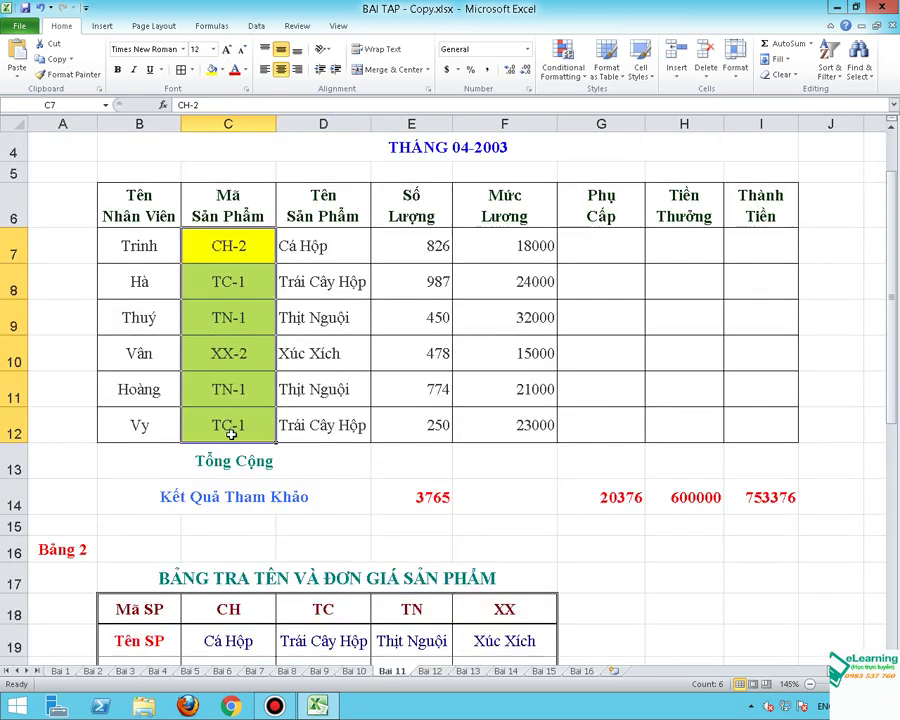
scroll(234, 340, down, 2)
scroll(212, 400, down, 2)
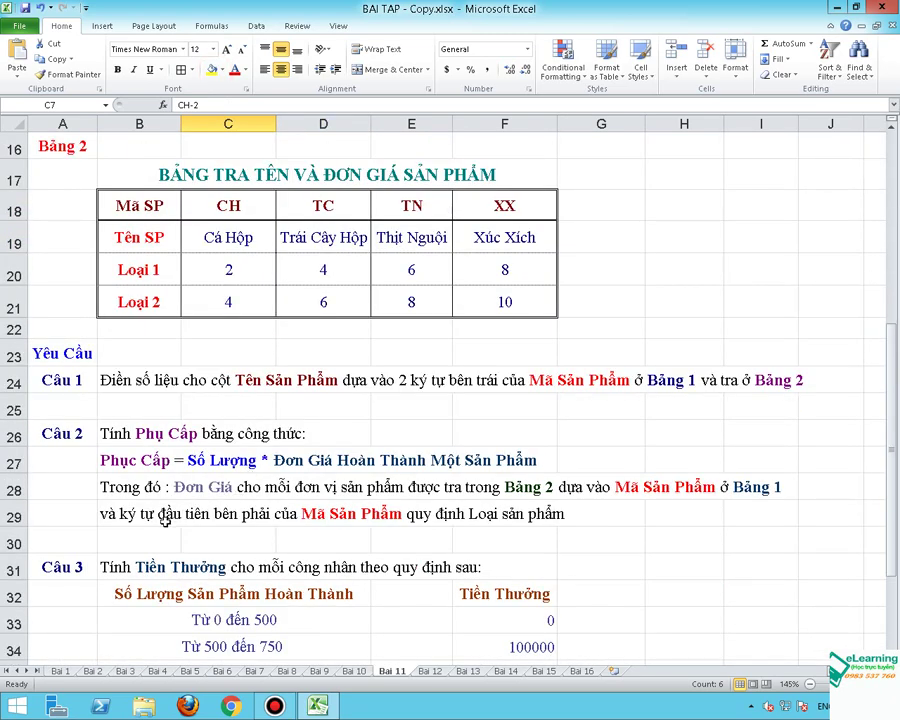
scroll(227, 446, up, 1)
scroll(228, 346, up, 3)
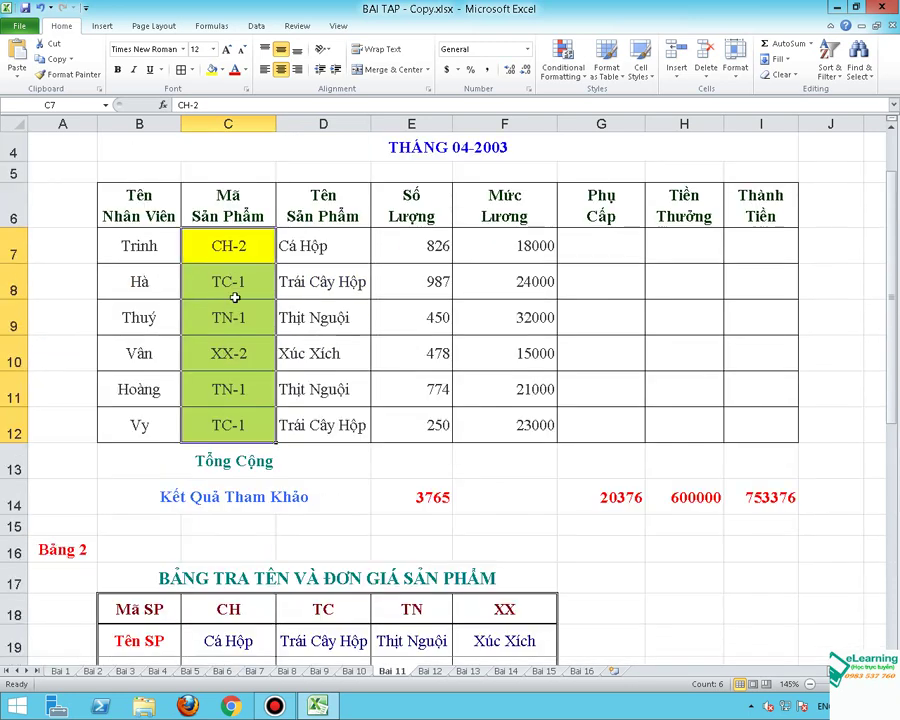
scroll(130, 630, down, 1)
click(145, 578)
drag(145, 578, 148, 609)
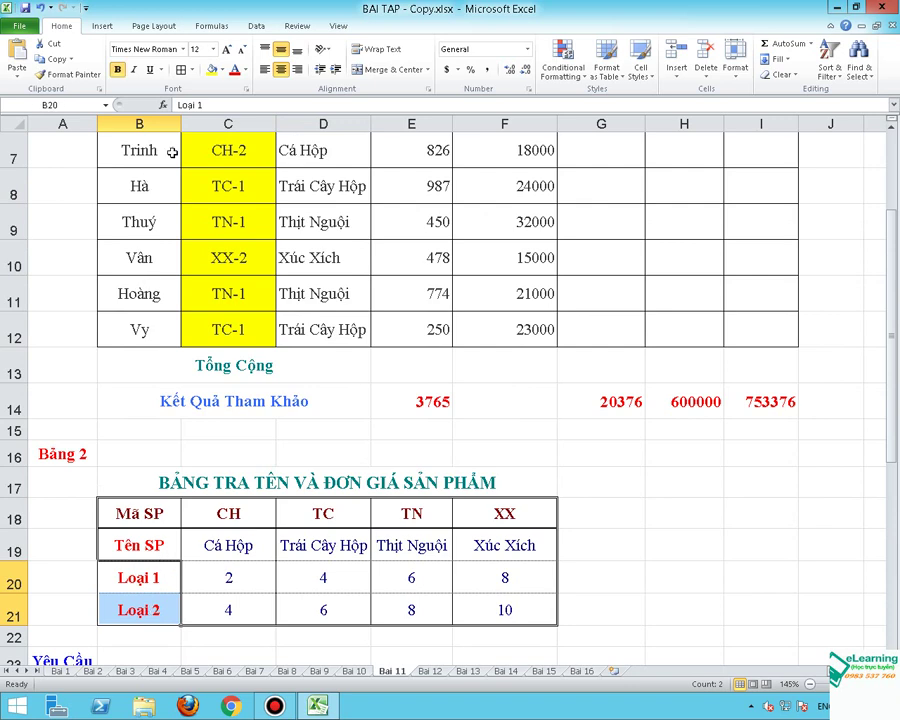
click(211, 70)
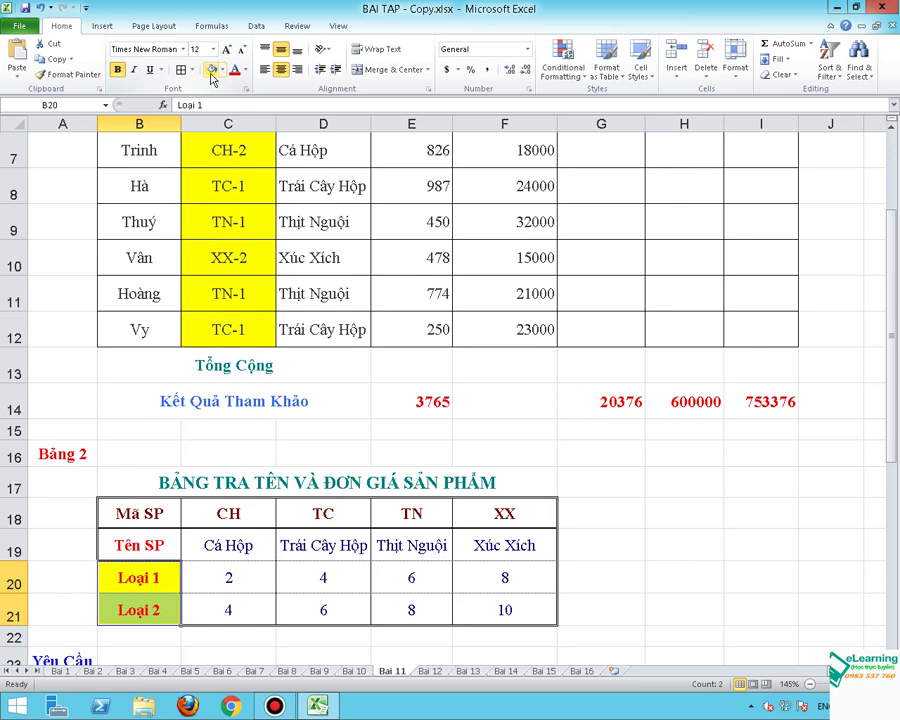
scroll(490, 340, up, 2)
scroll(540, 390, down, 1)
scroll(570, 450, down, 2)
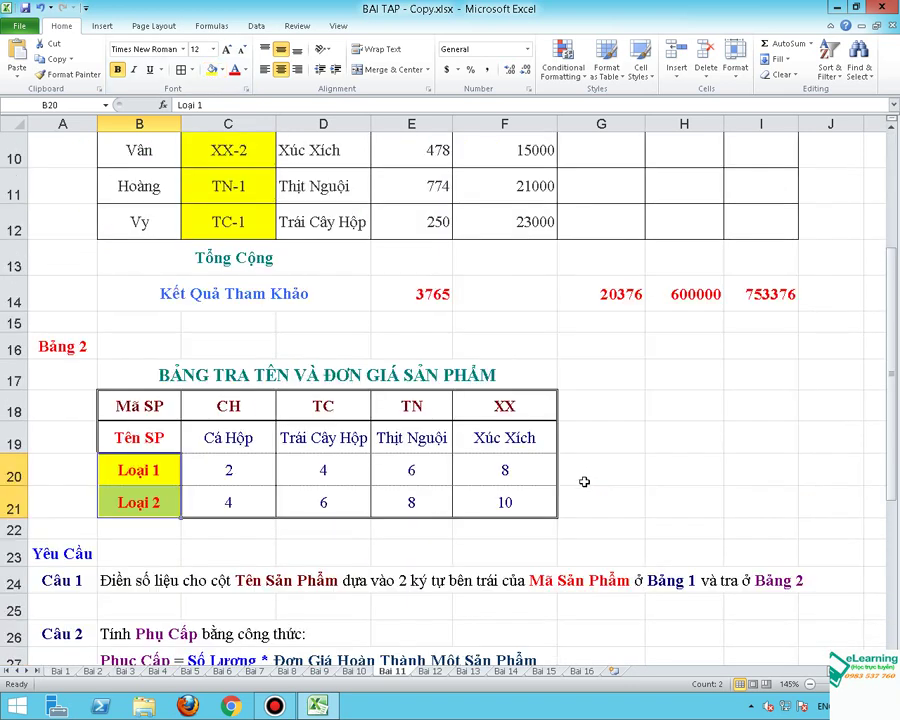
scroll(157, 482, up, 1)
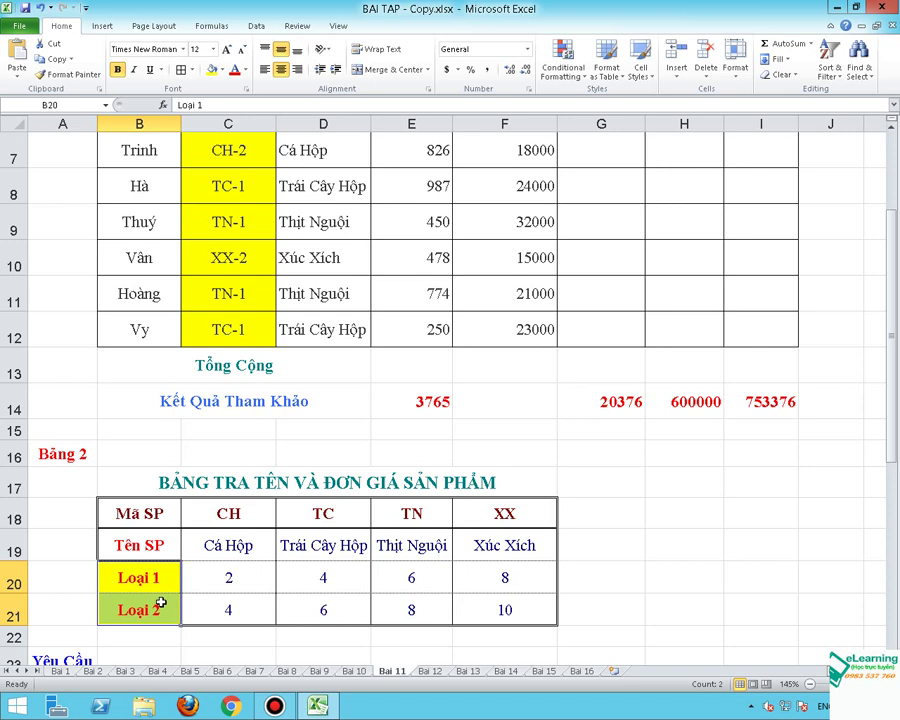
scroll(160, 603, up, 1)
scroll(464, 394, up, 1)
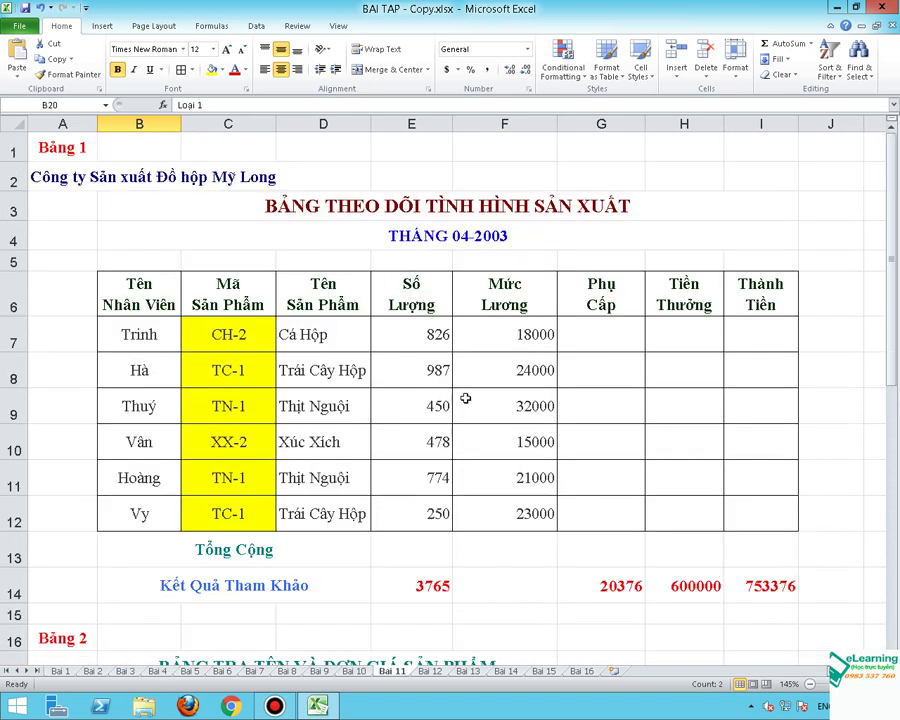
Step: Copy D7's HLOOKUP formula text and paste it into G7
click(592, 344)
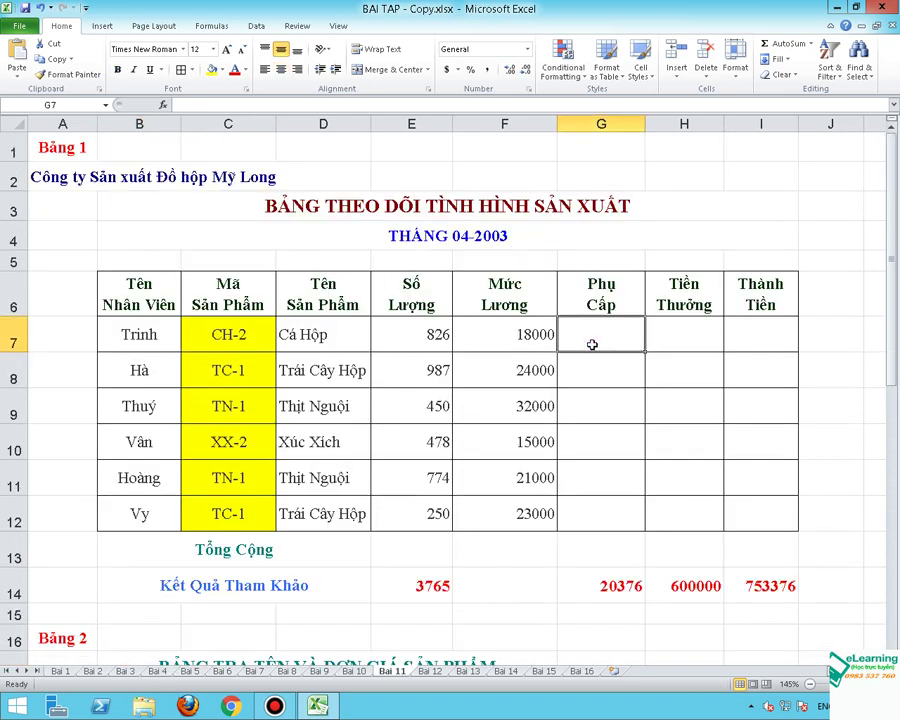
text(=)
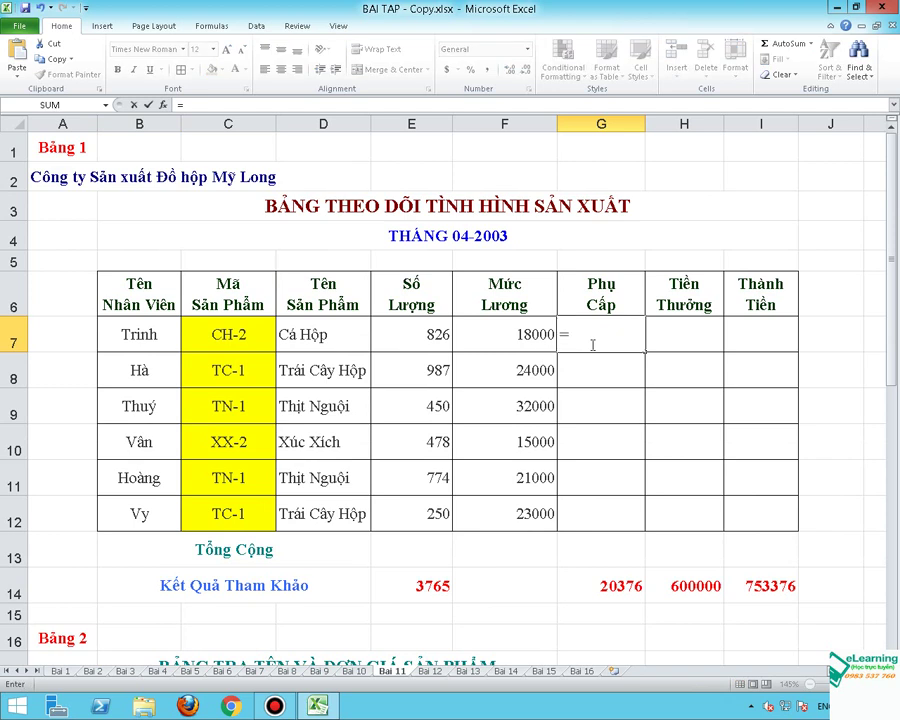
key(Escape)
double_click(330, 338)
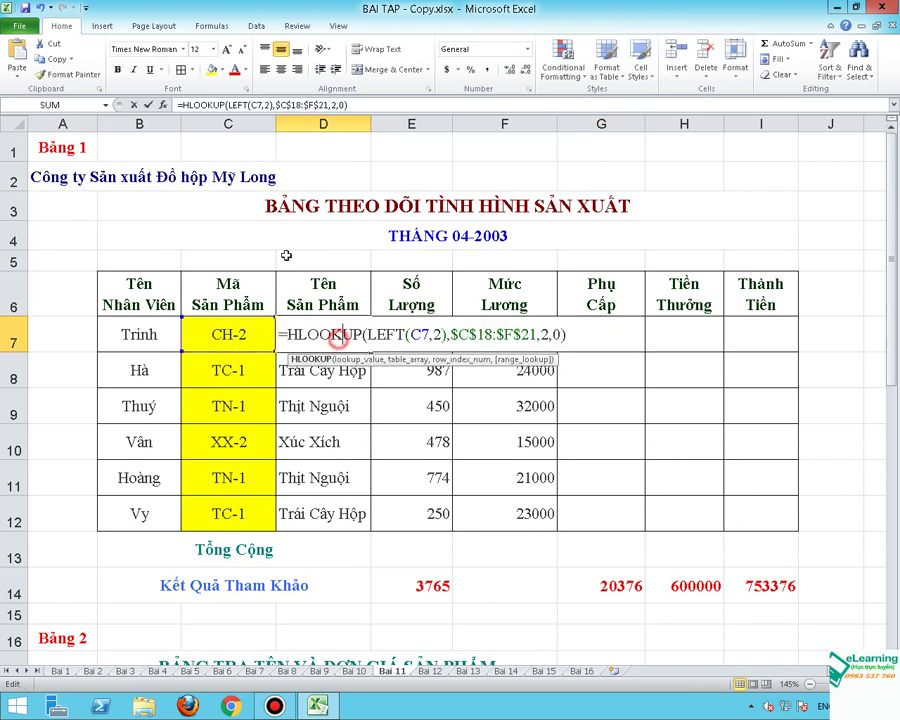
drag(181, 104, 348, 104)
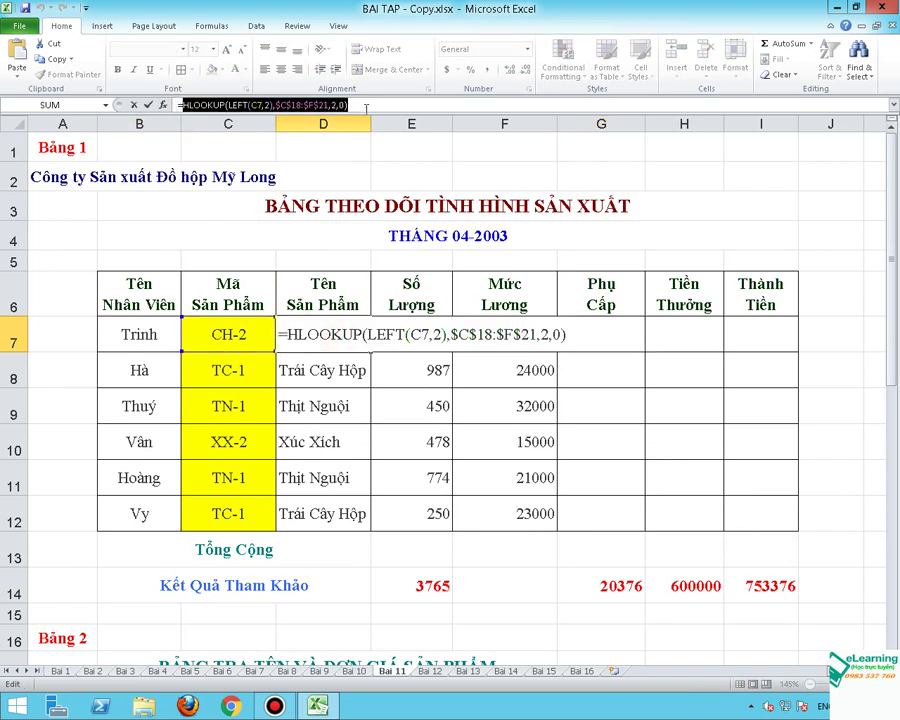
key(ctrl+c)
key(Escape)
click(586, 322)
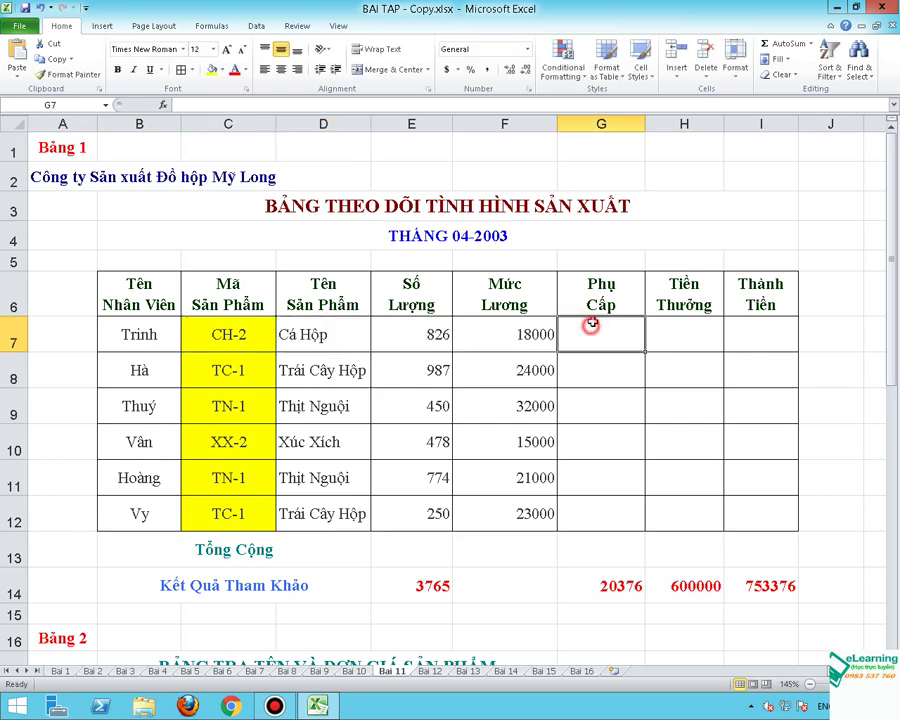
text(=)
key(ctrl+v)
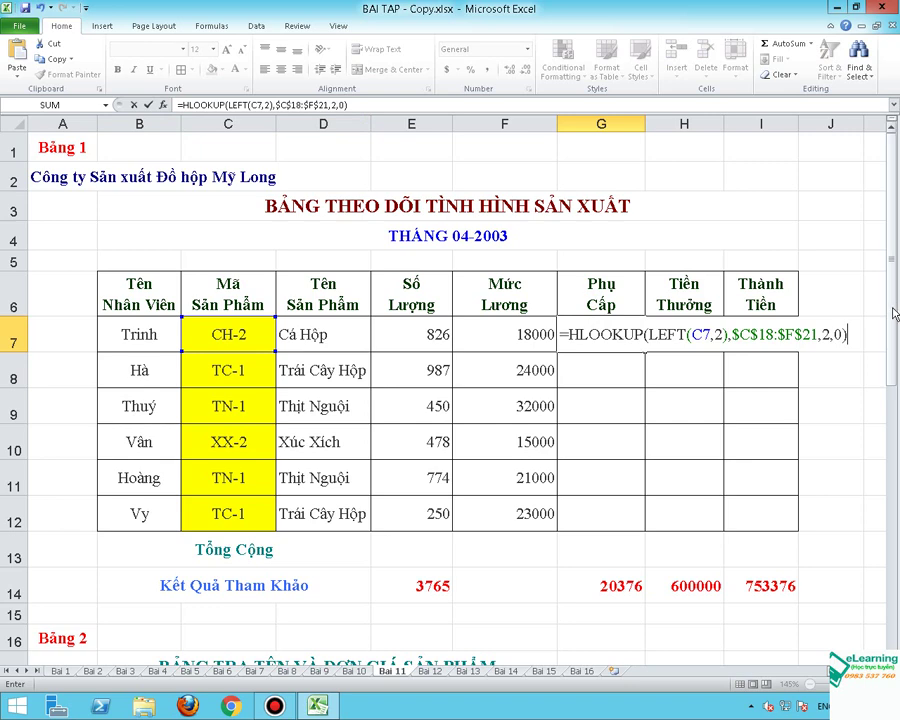
Step: Change the row index in G7's formula from 2 to 3
drag(895, 303, 743, 438)
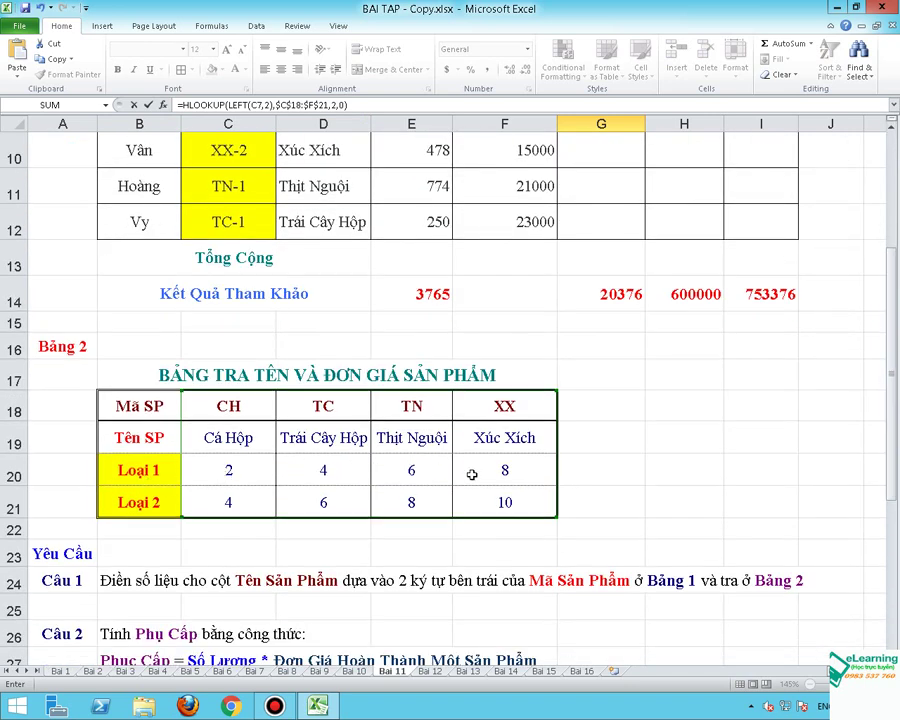
drag(894, 580, 860, 272)
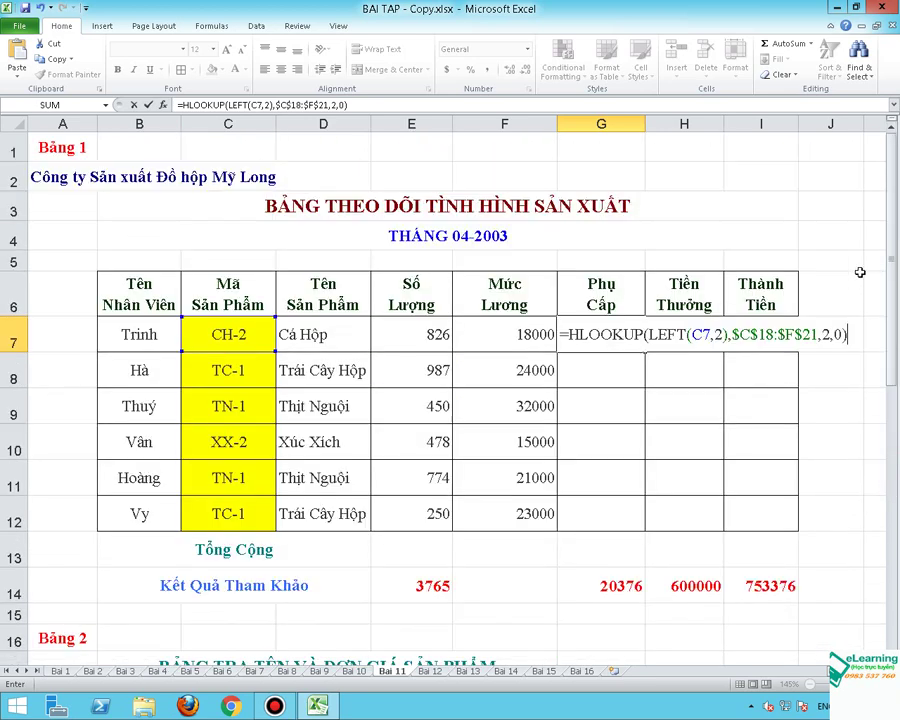
key(Left)
key(Left)
key(Left)
key(BackSpace)
text(3)
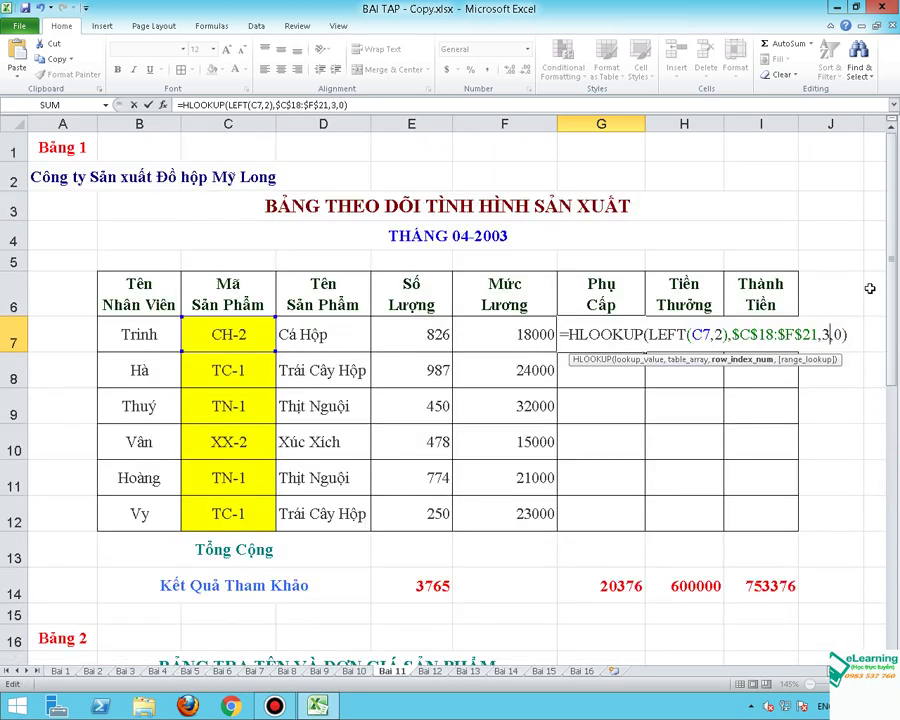
key(Return)
key(Up)
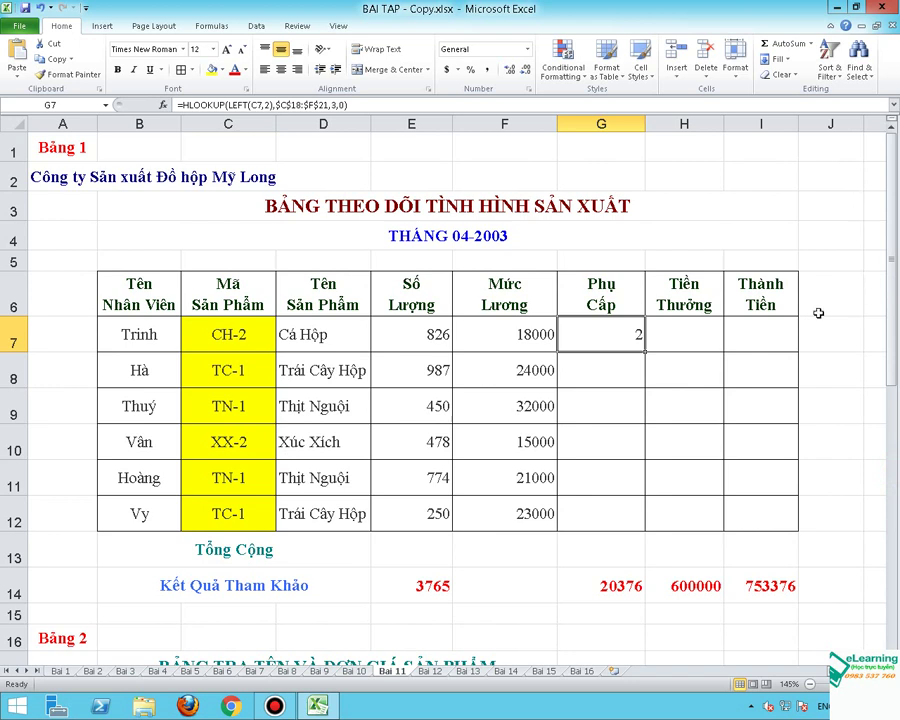
Step: Make G7's row index IF(RIGHT(C7,1)="1",3,4) and fill it down to G12
double_click(620, 335)
click(831, 335)
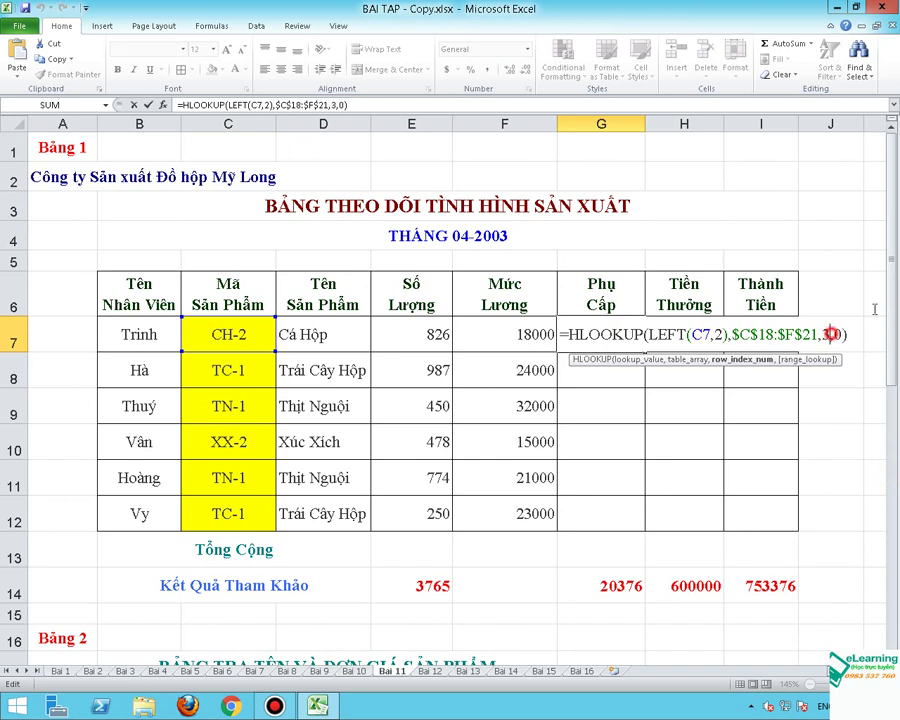
key(BackSpace)
text(if()
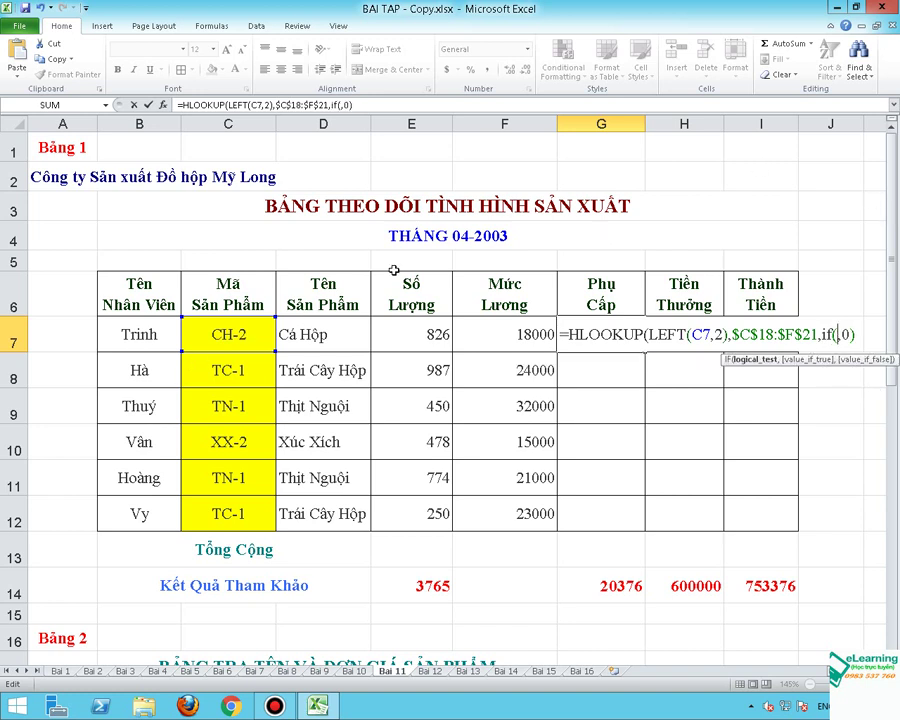
text(right)
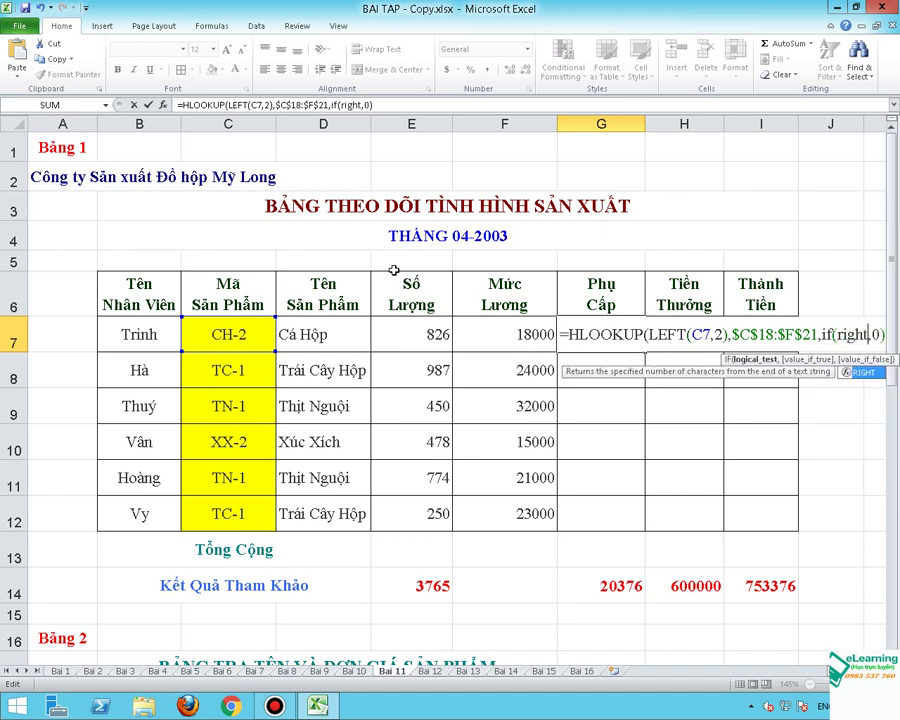
text(()
click(212, 322)
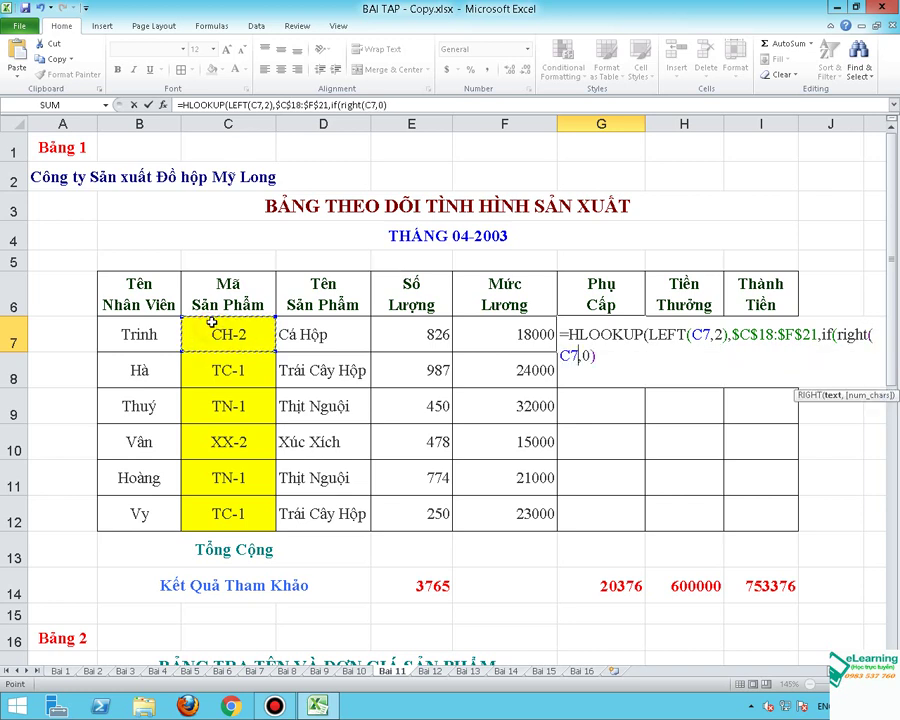
text(,1))
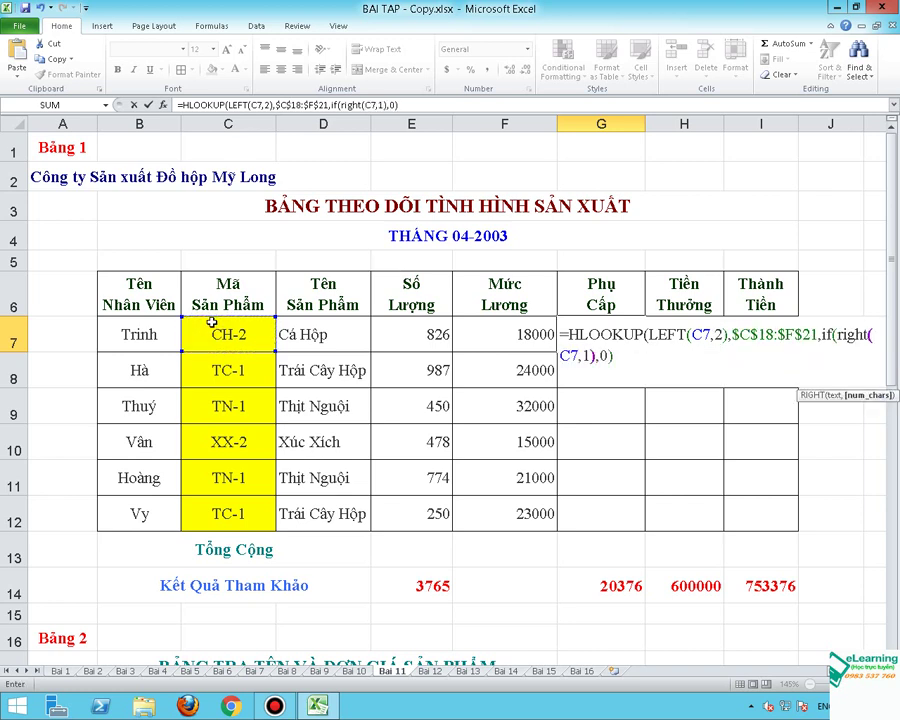
text(+)
key(BackSpace)
text(=)
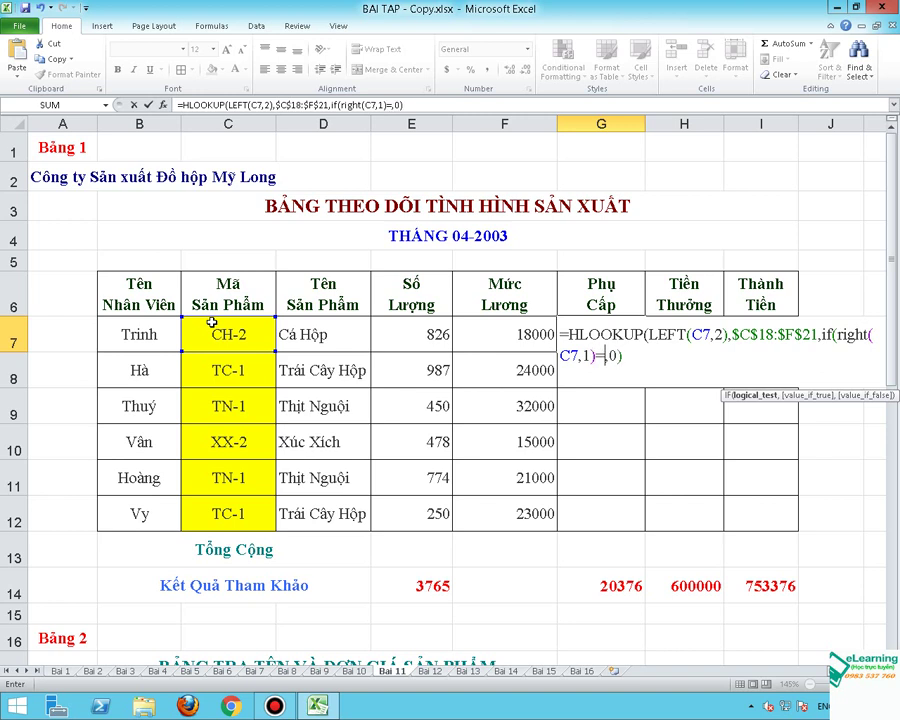
text("3")
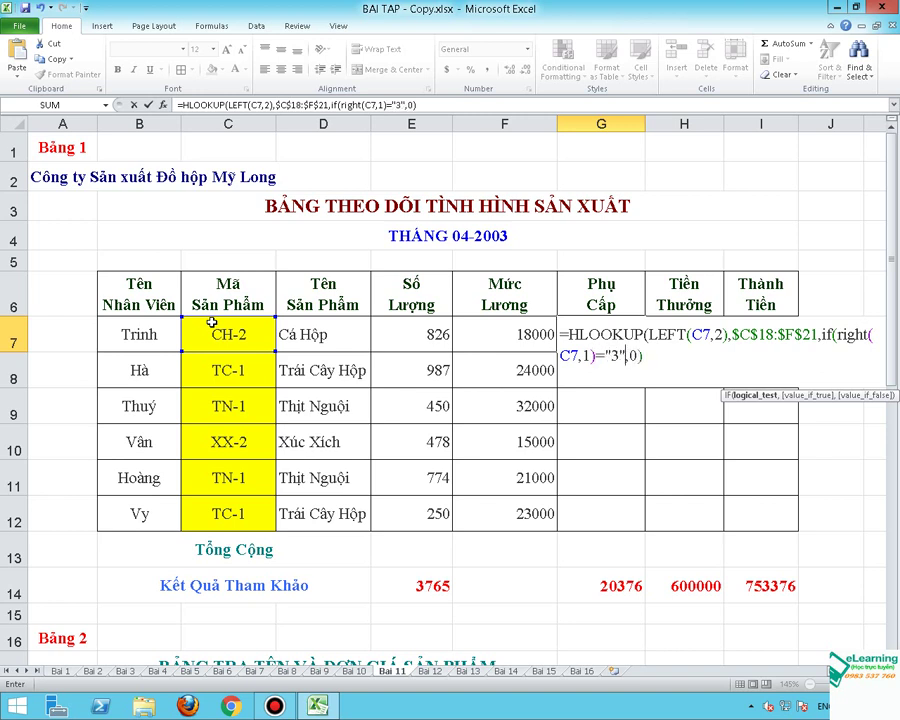
key(BackSpace)
key(BackSpace)
text(1")
text(,3,4)
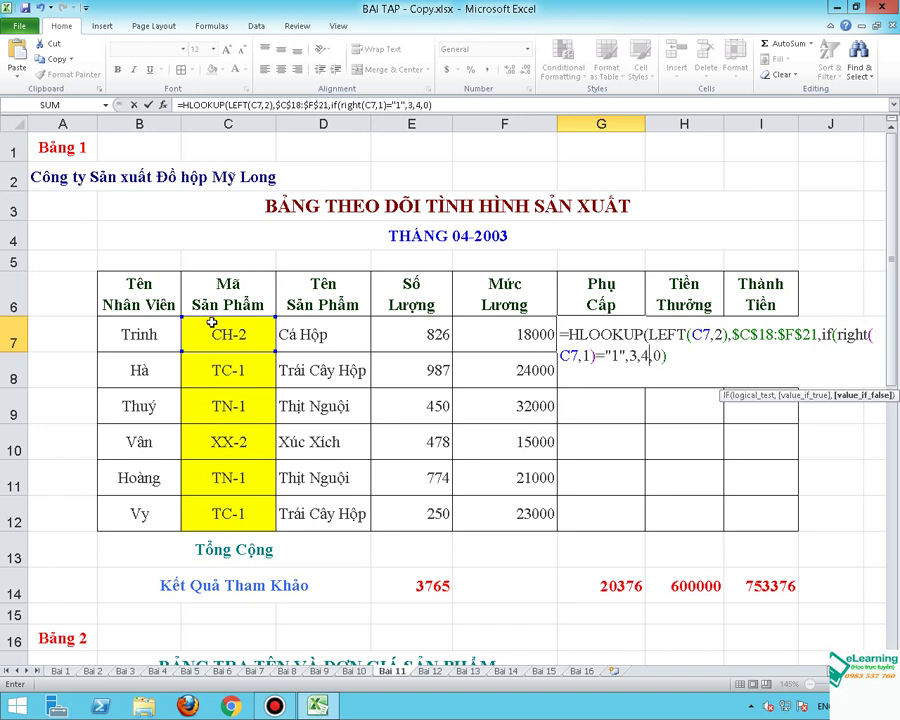
text())
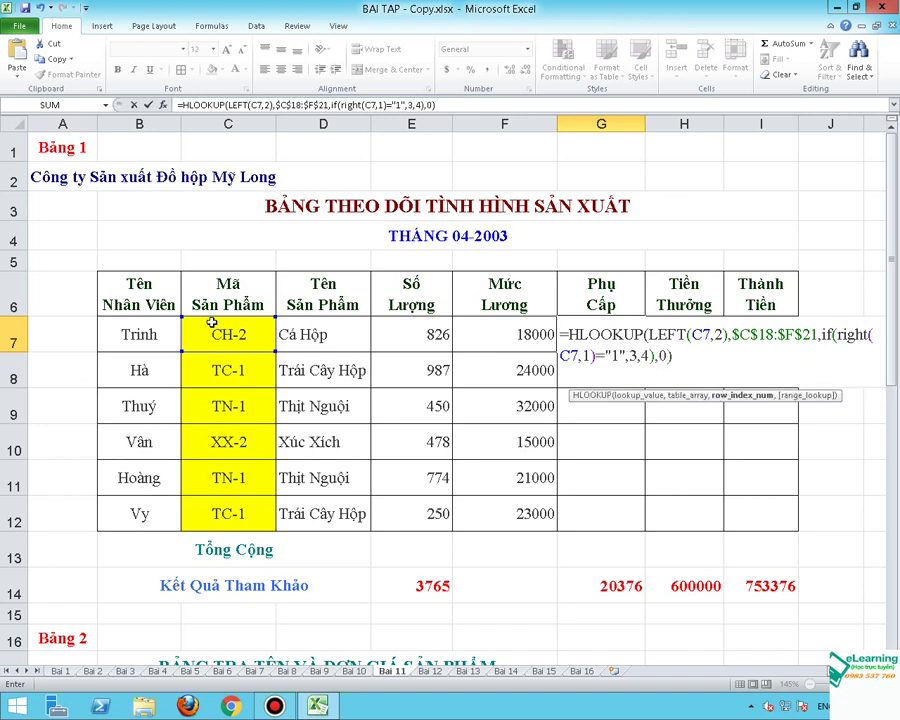
key(Return)
key(Up)
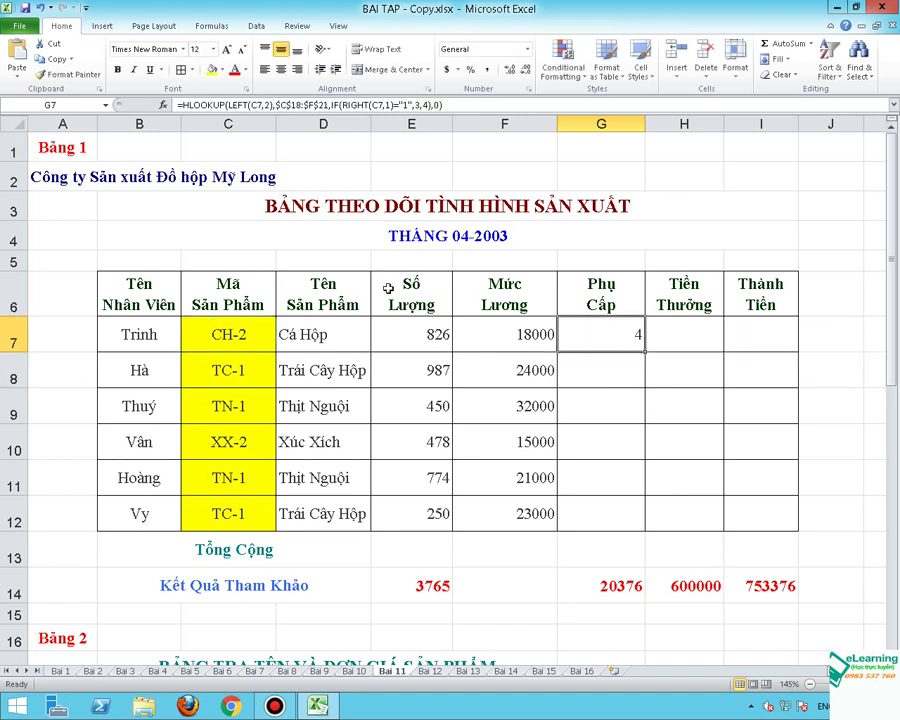
drag(645, 352, 635, 522)
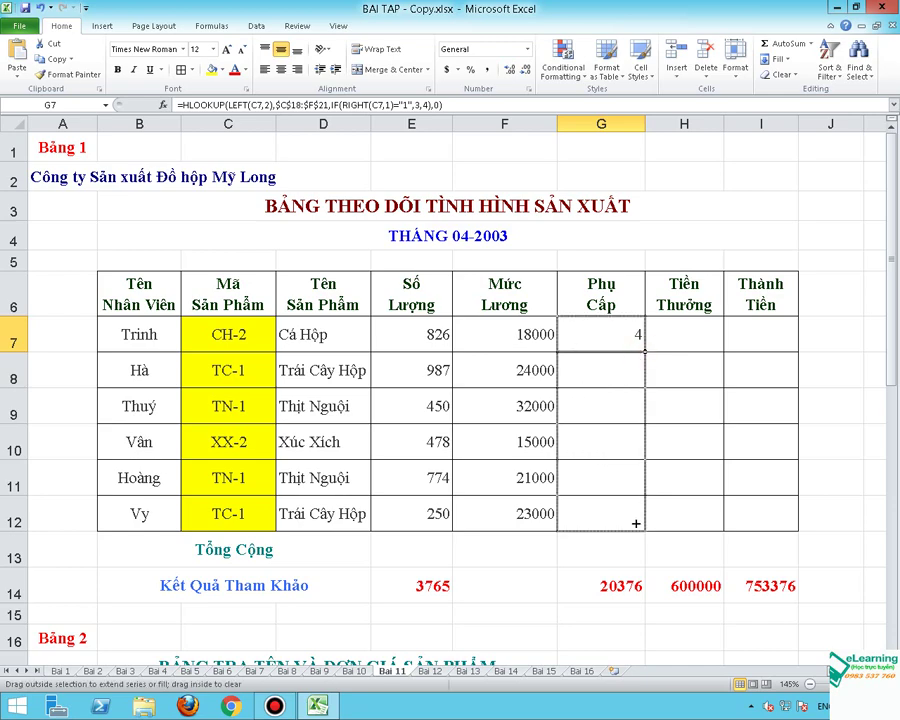
Step: Multiply G7's lookup by quantity E7 and fill the formula down to G12
scroll(605, 347, down, 2)
scroll(580, 340, down, 3)
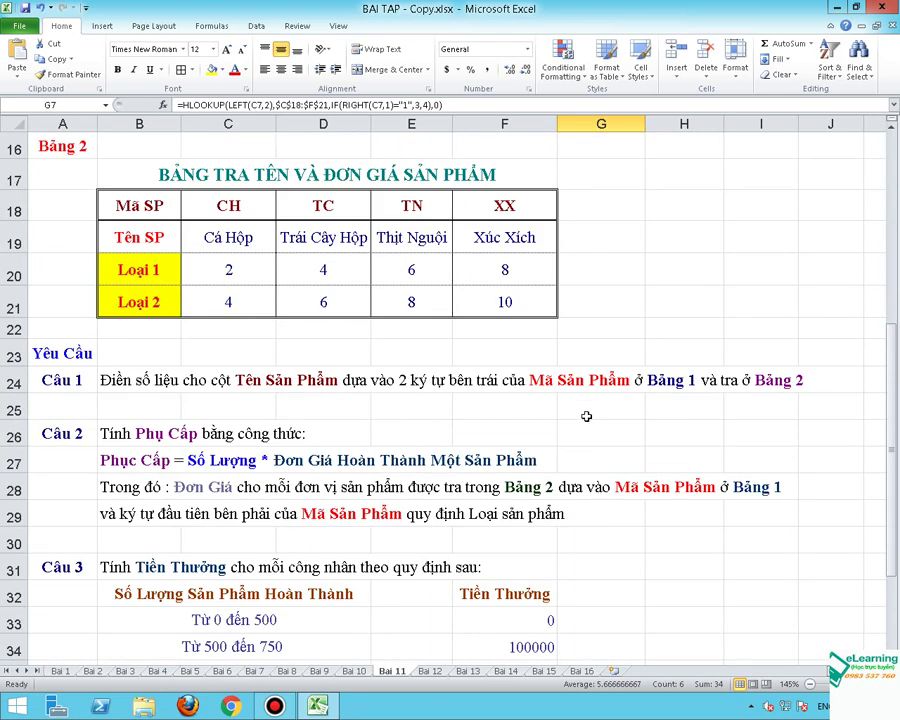
scroll(588, 414, down, 1)
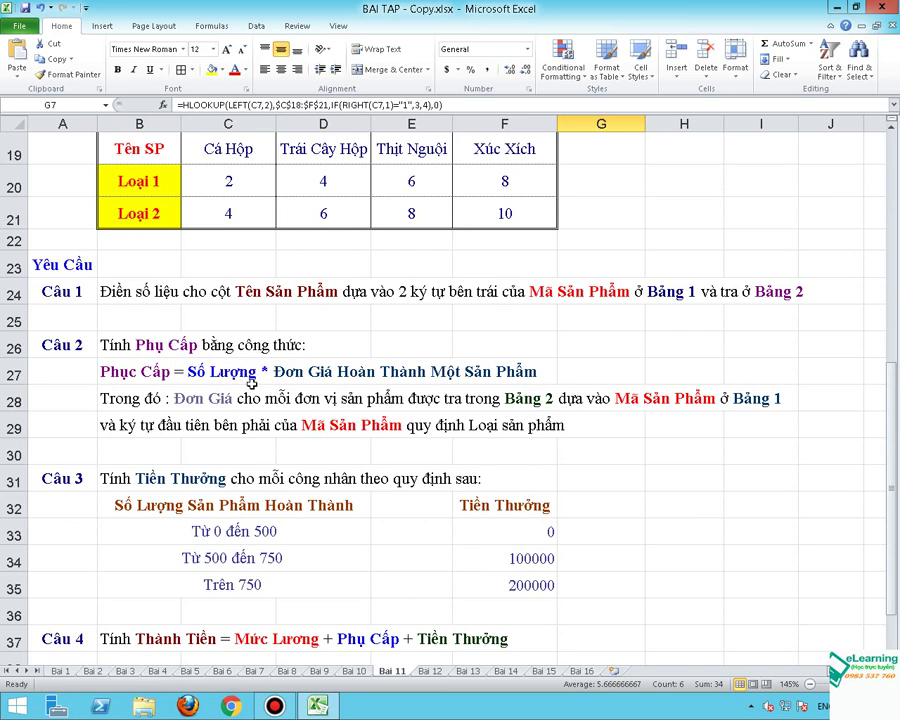
scroll(252, 383, up, 1)
scroll(255, 380, up, 3)
scroll(259, 377, up, 2)
double_click(600, 333)
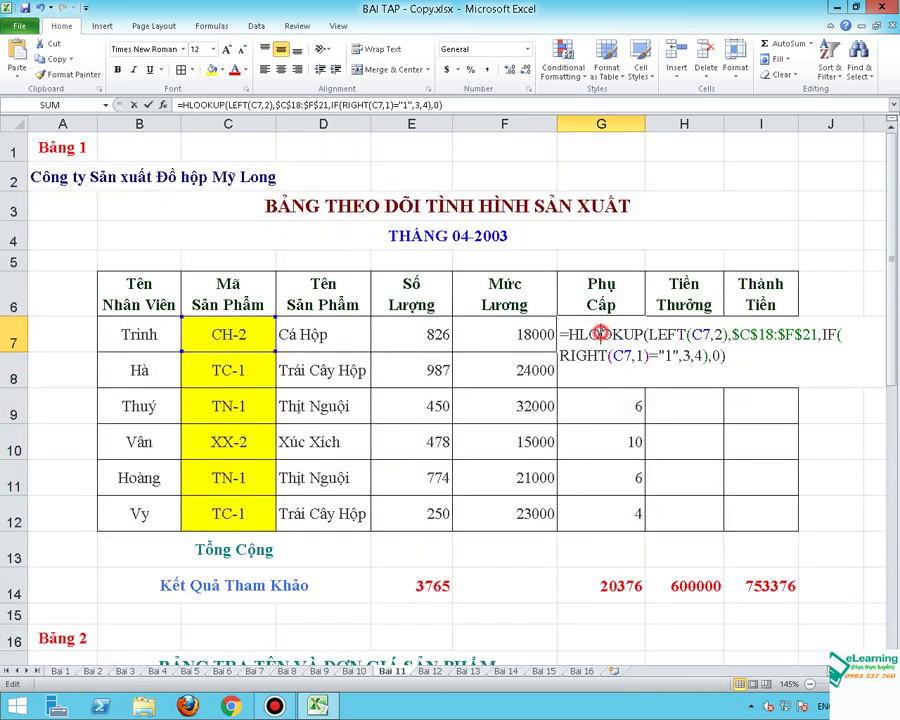
click(567, 334)
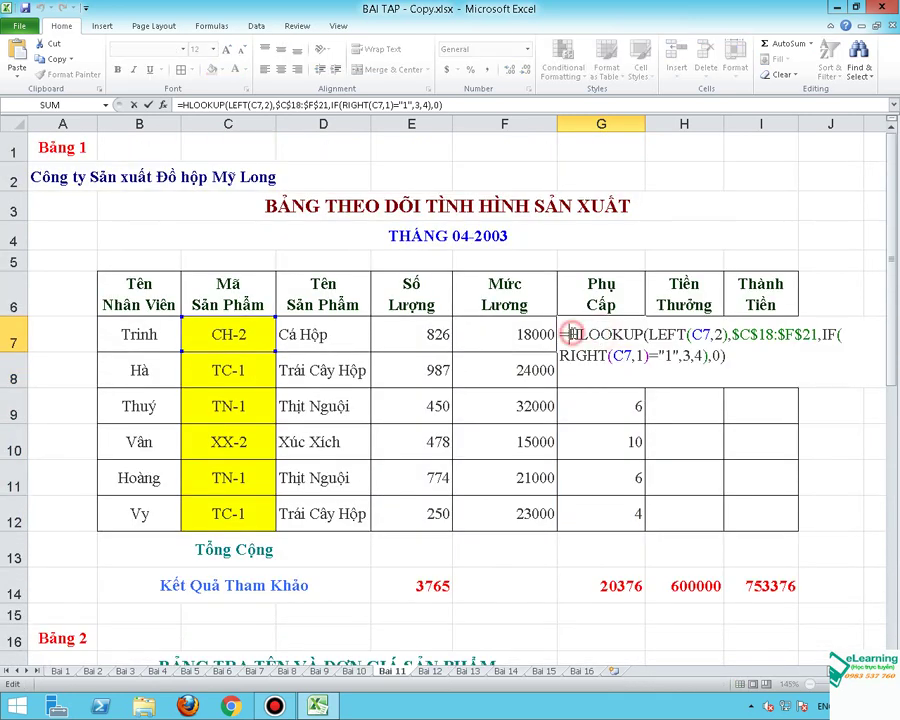
click(423, 340)
text(*)
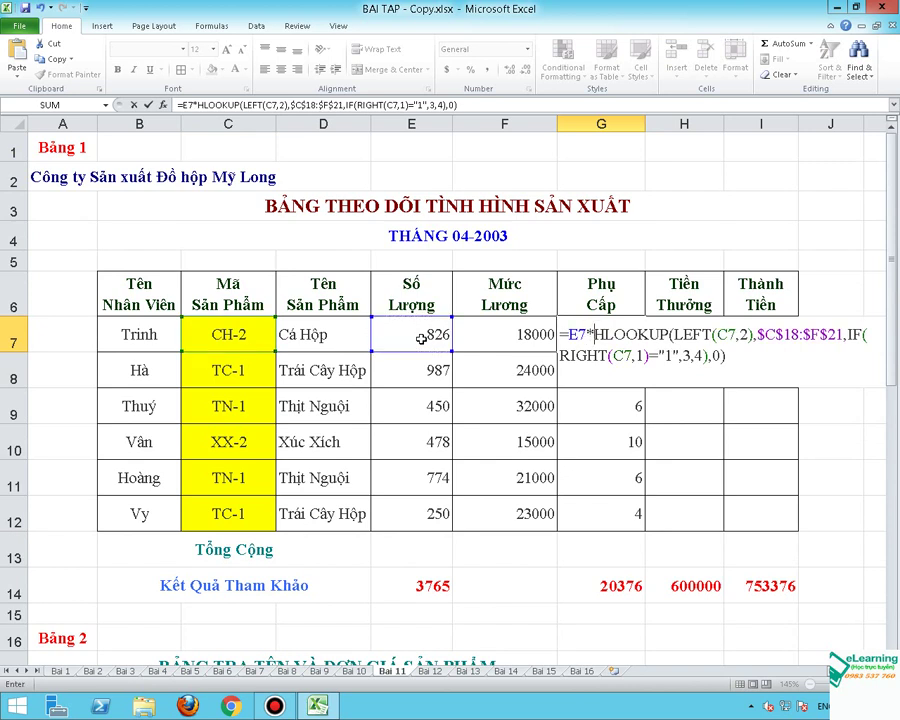
key(Return)
key(Up)
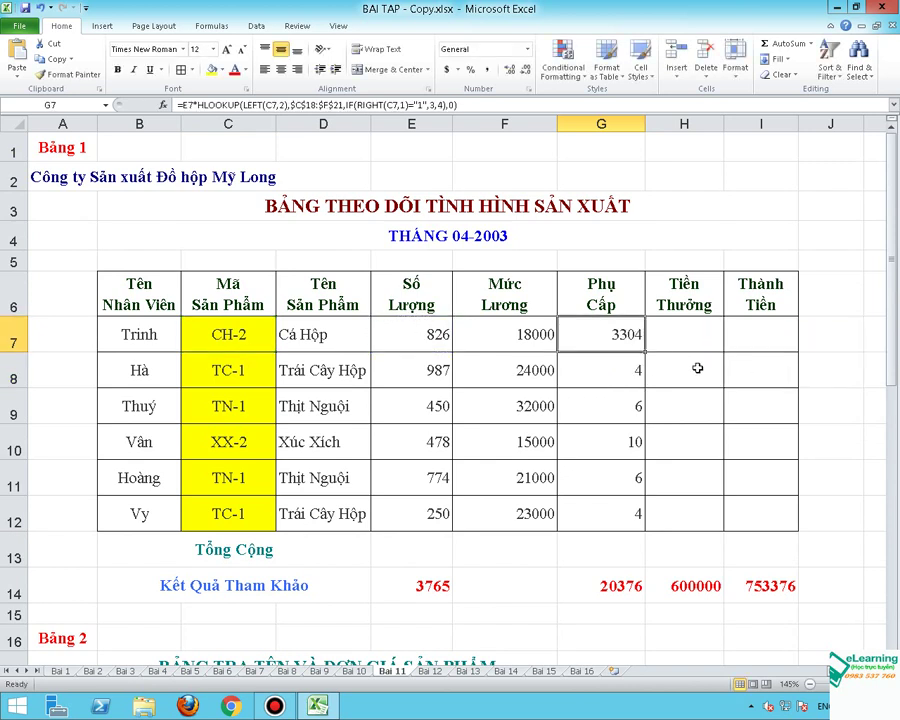
drag(645, 352, 638, 516)
Step: AutoSum G7:G12 in G13 for a Phụ Cấp total of 20376
click(621, 550)
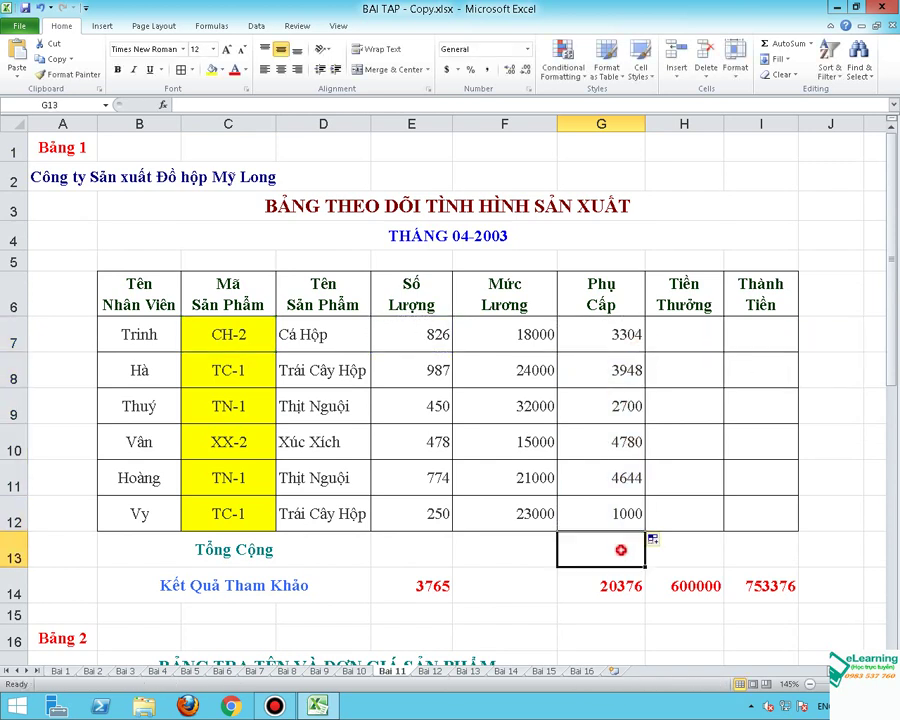
click(780, 45)
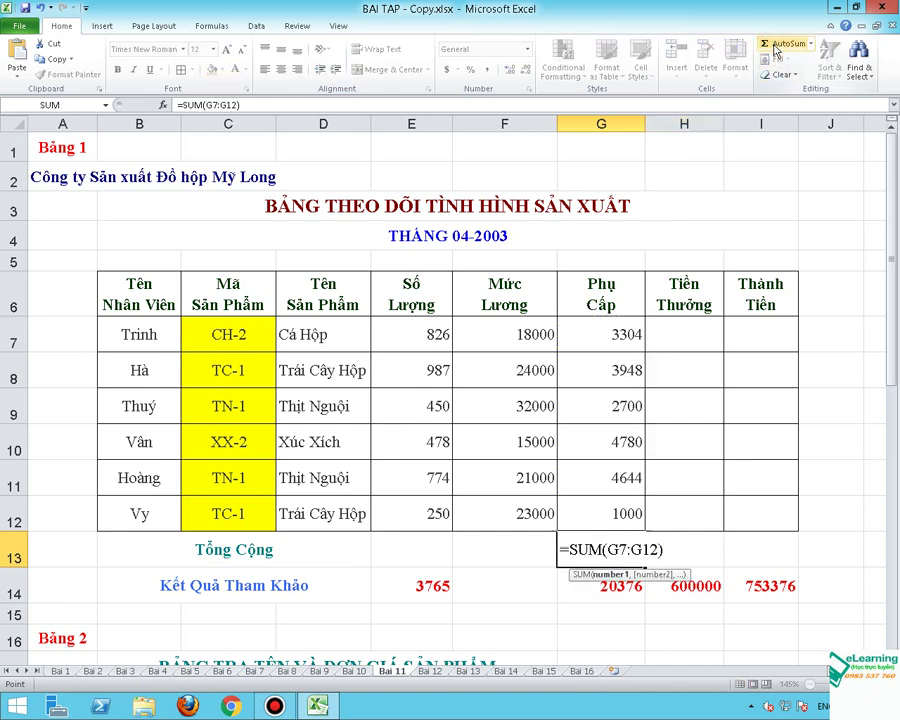
key(Return)
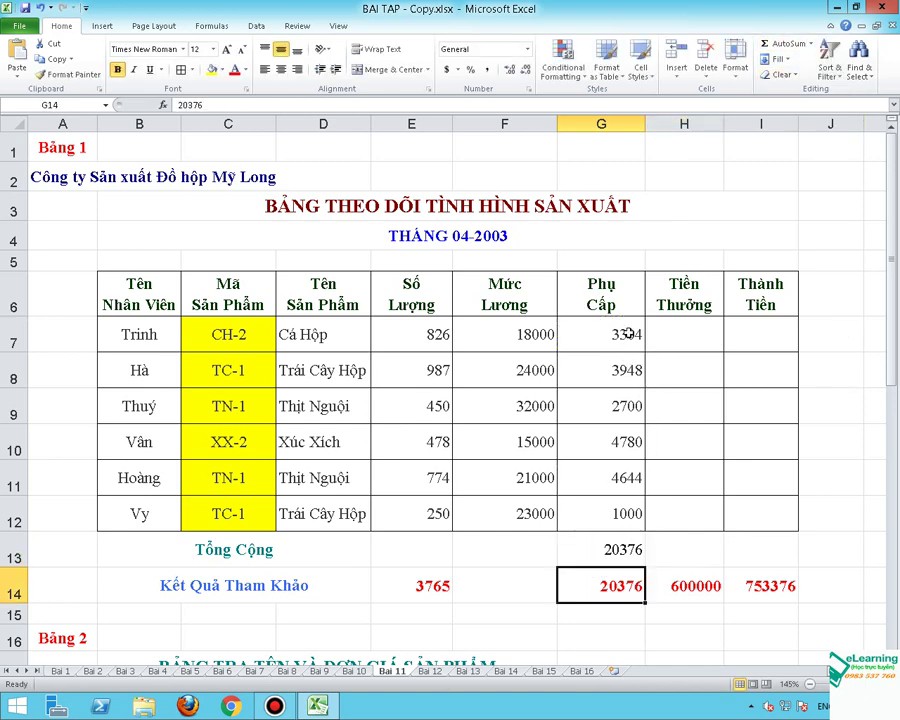
double_click(625, 334)
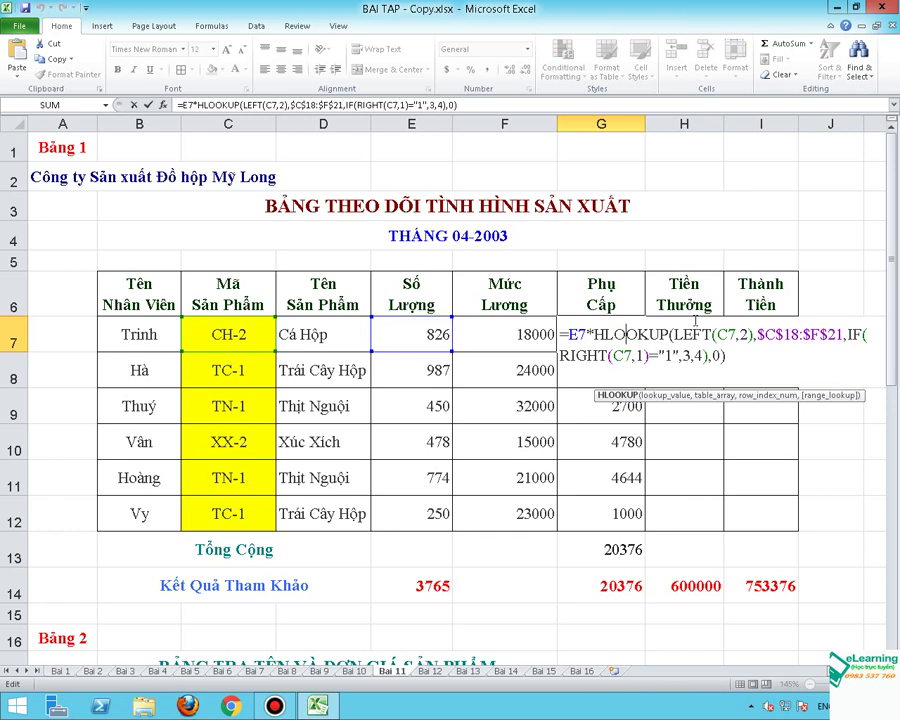
key(Return)
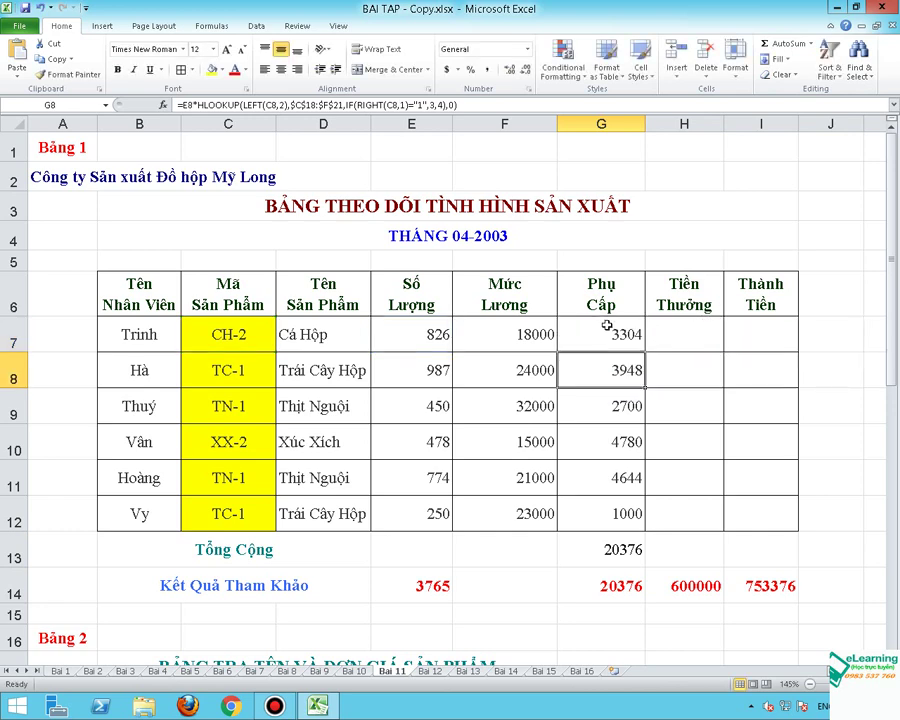
click(582, 336)
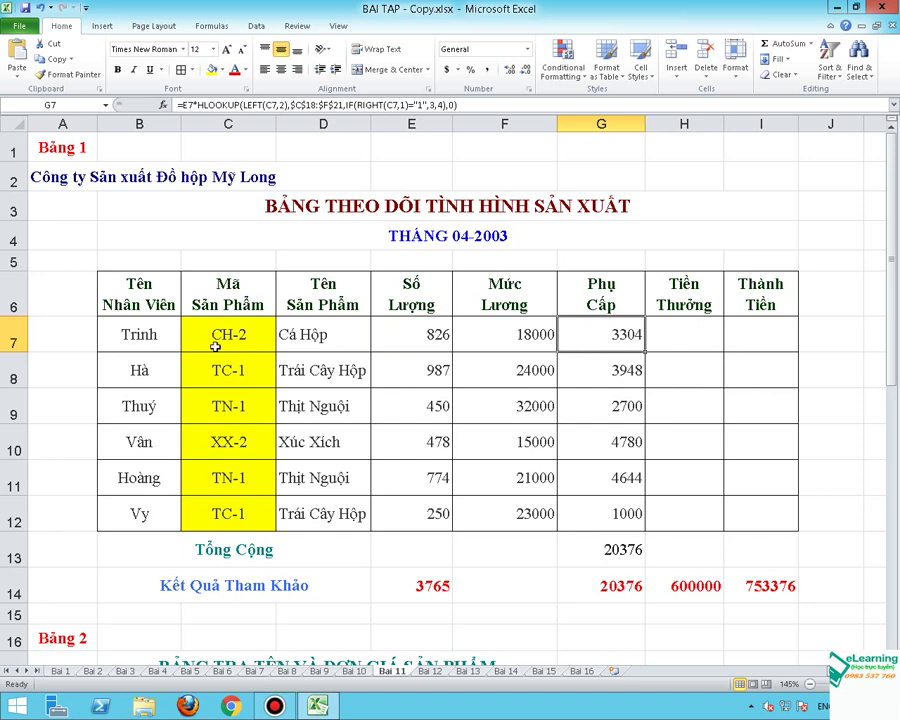
Step: Replace the Loại 1 label in B20 with the number 1
scroll(244, 345, down, 3)
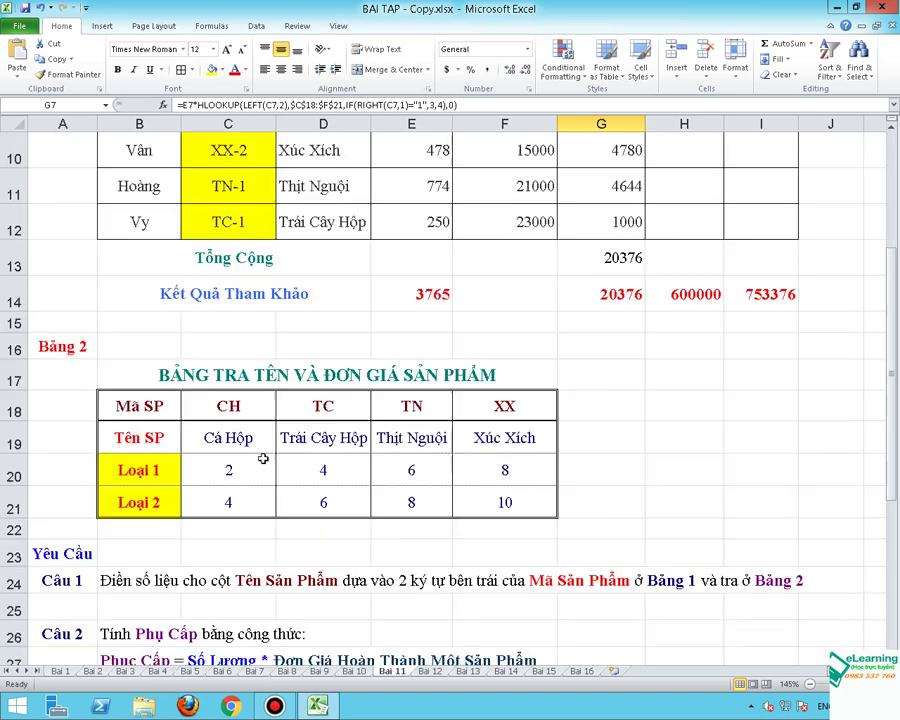
scroll(250, 470, down, 1)
drag(148, 362, 154, 398)
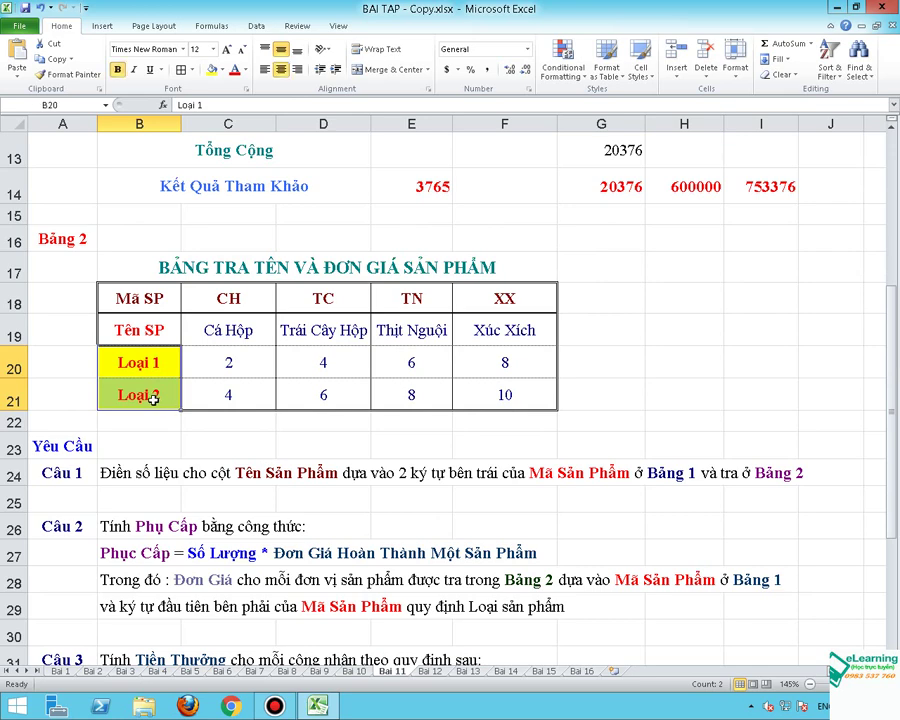
scroll(112, 340, up, 1)
scroll(116, 230, up, 3)
scroll(244, 404, down, 2)
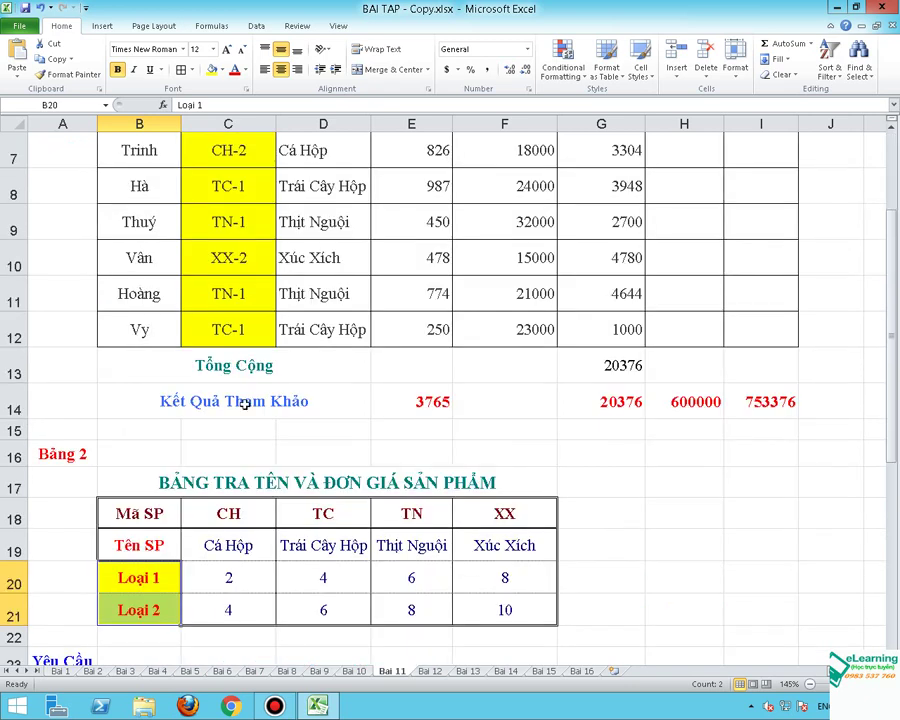
click(155, 566)
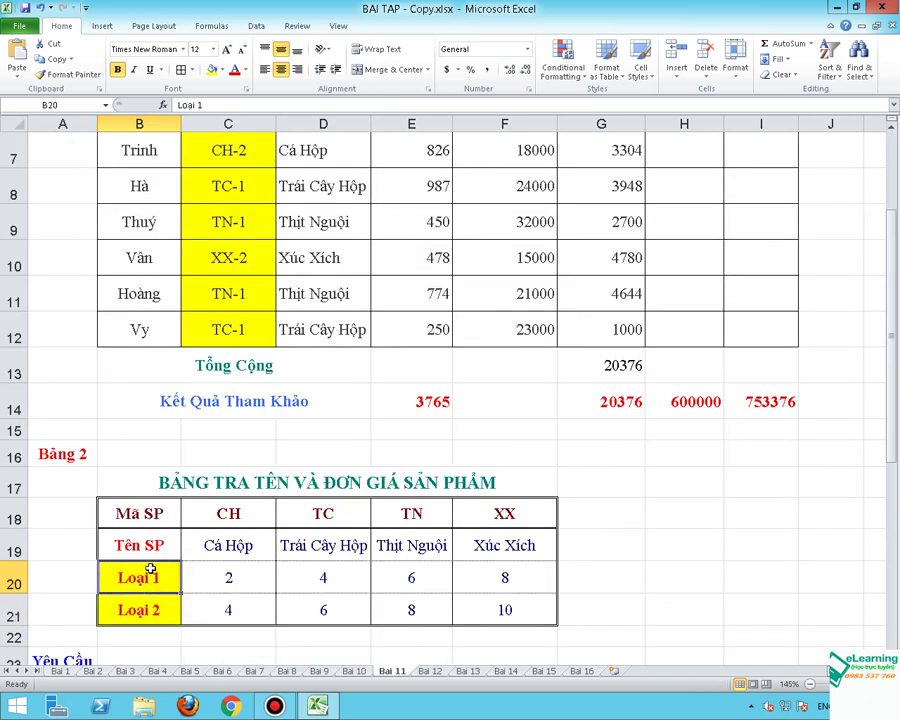
text(1)
Step: Replace the Loại 2 label in B21 with the number 2
click(130, 655)
click(146, 592)
text(2)
click(210, 629)
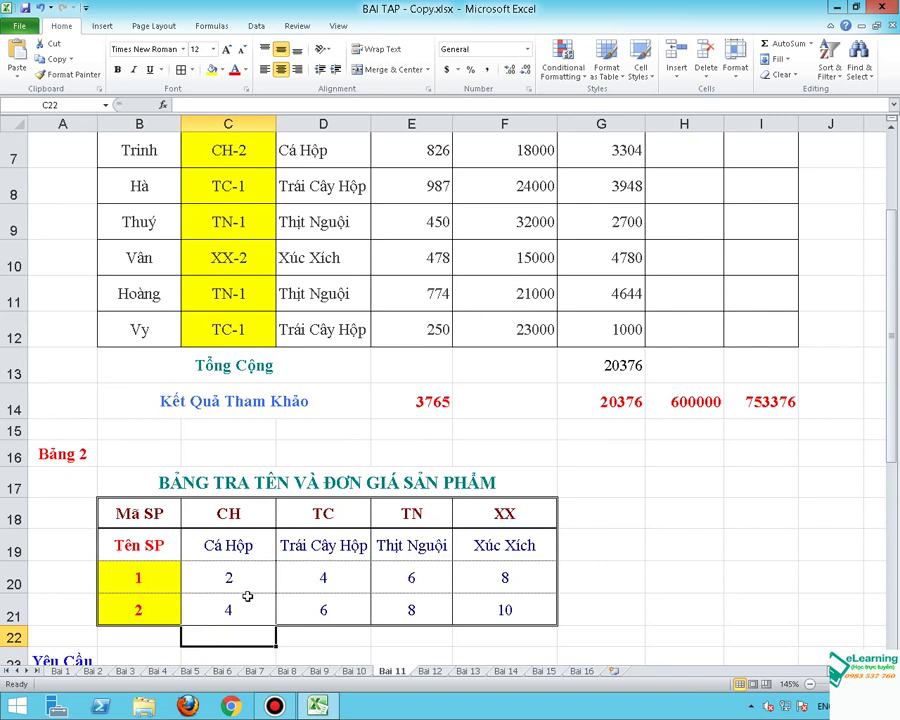
click(137, 578)
scroll(230, 530, up, 1)
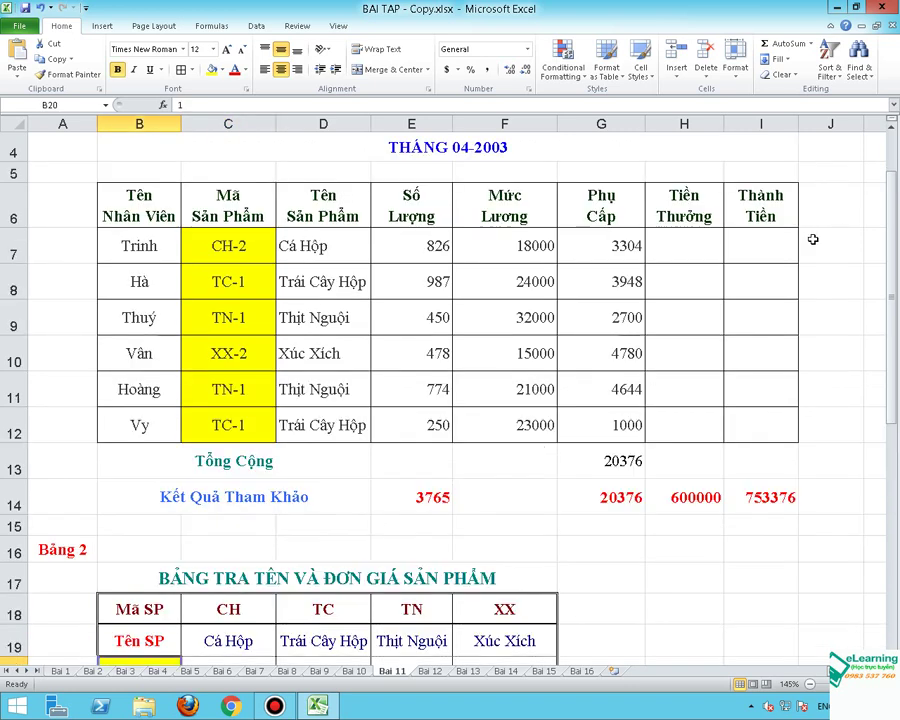
scroll(140, 326, down, 1)
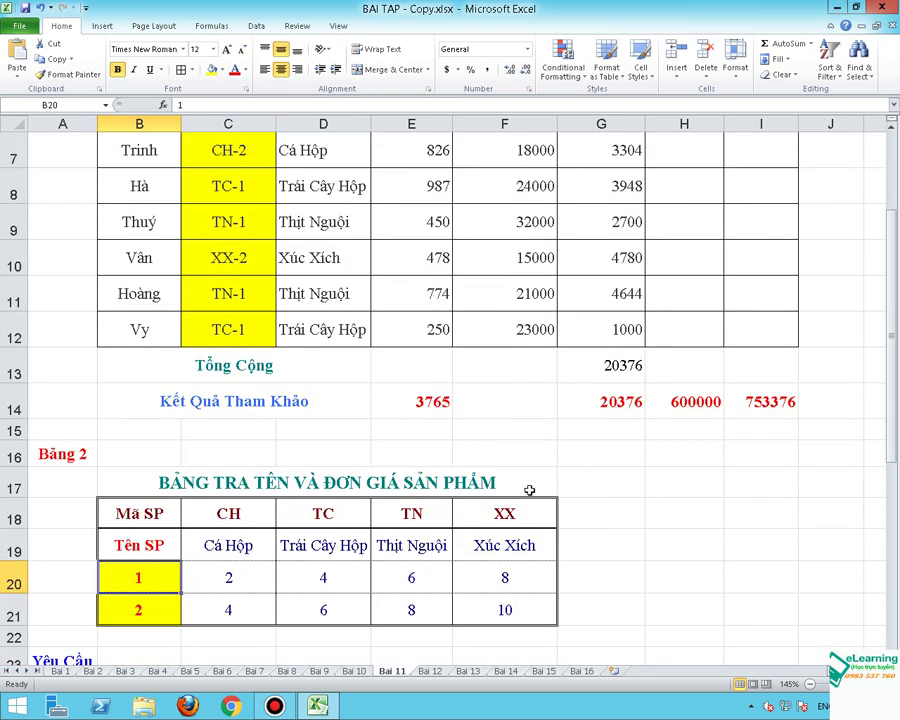
scroll(529, 490, up, 2)
click(837, 336)
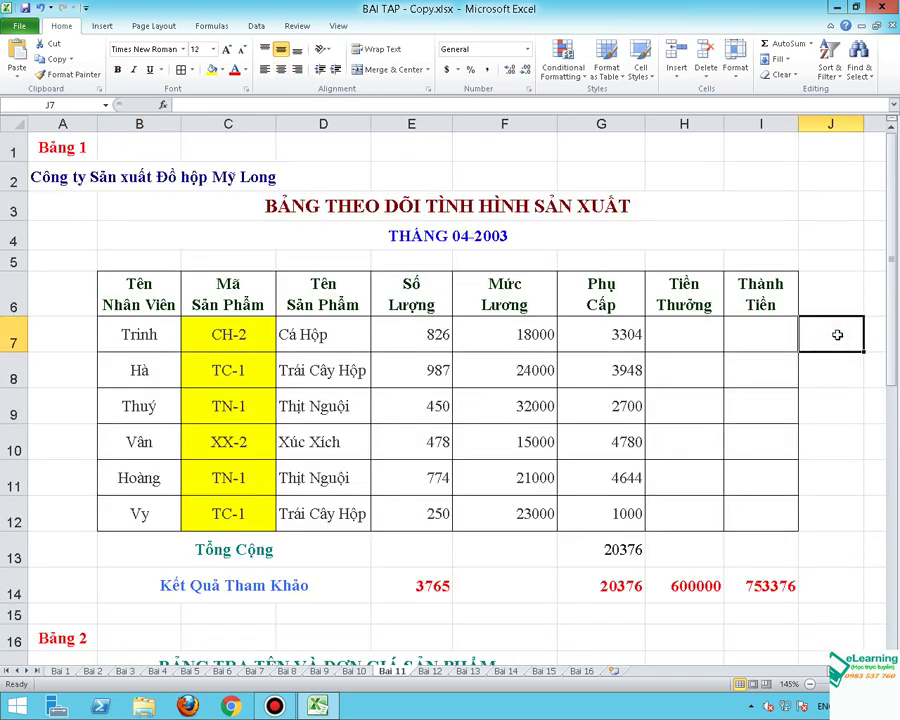
Step: Start an INDEX formula in J7 by typing =index(
text(=i)
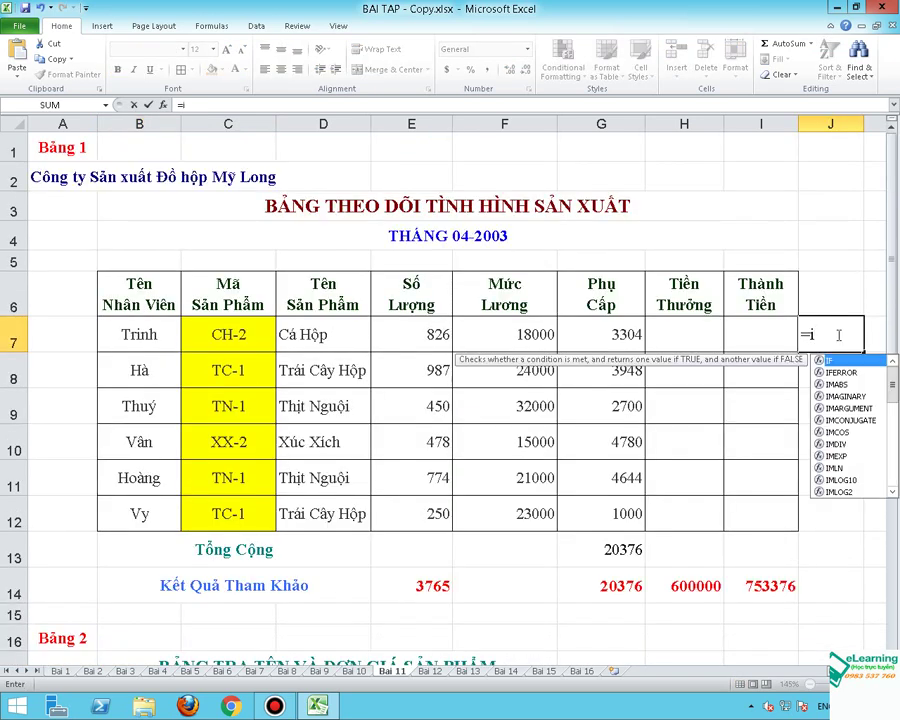
text(n)
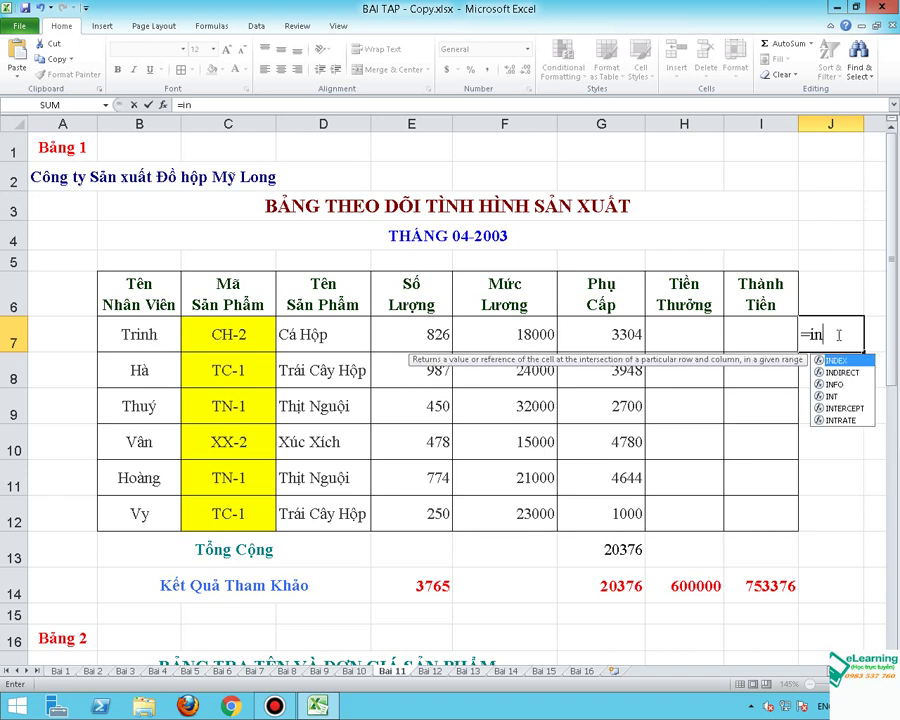
text(dex()
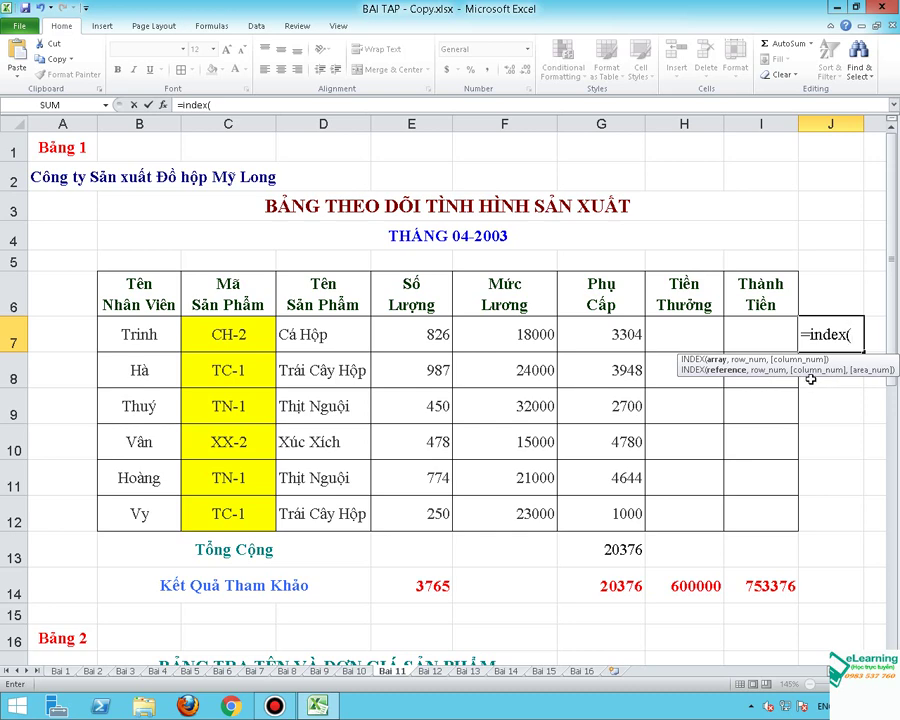
scroll(850, 387, down, 3)
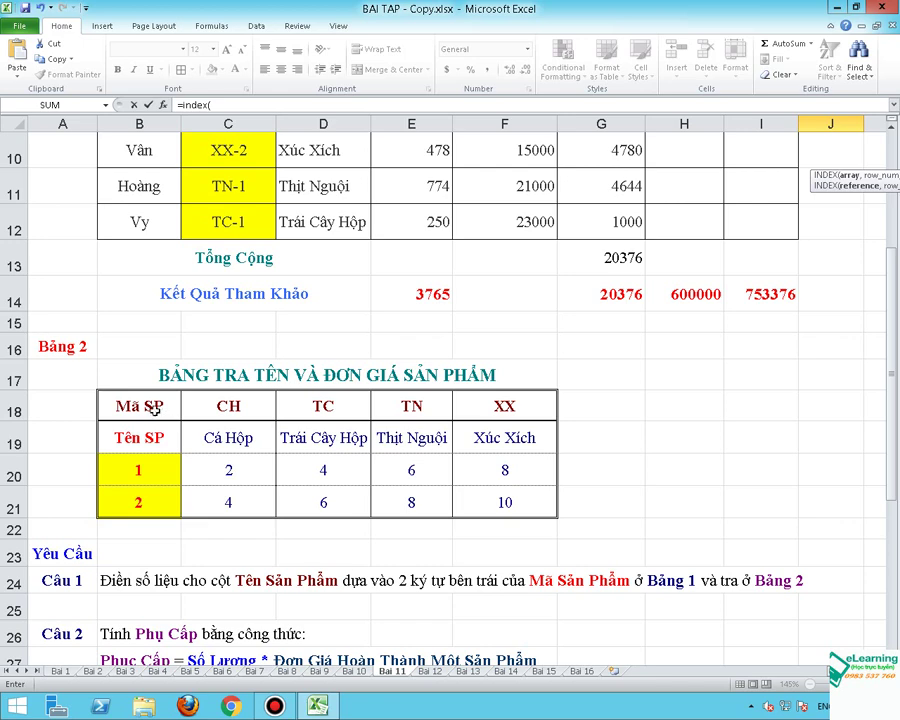
Step: Give INDEX the absolute Bảng 2 range $B$18:$F$21, row 3 and column 2
drag(155, 408, 520, 512)
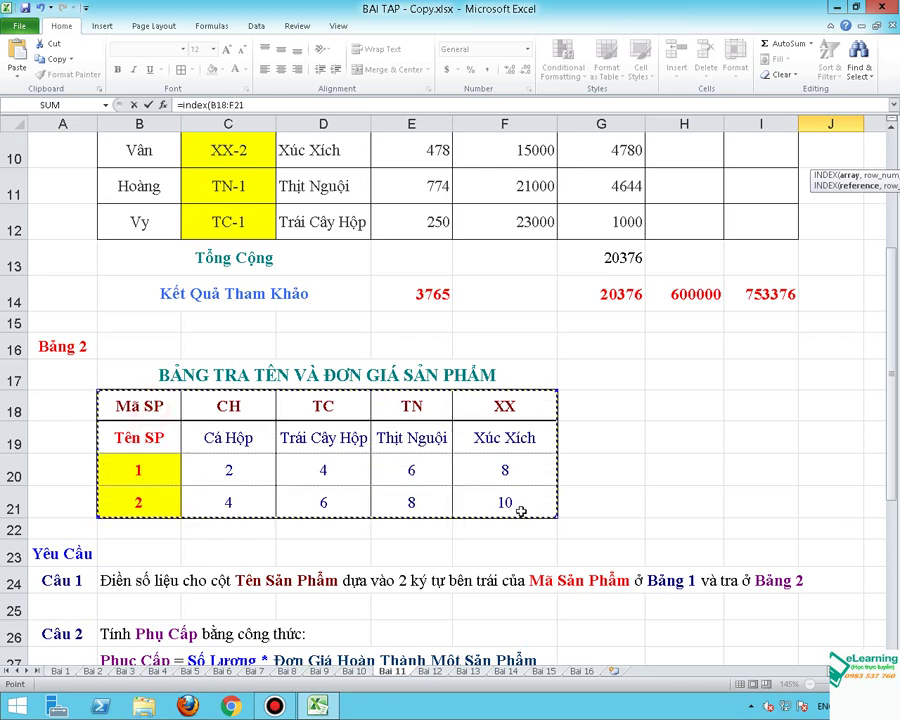
key(F4)
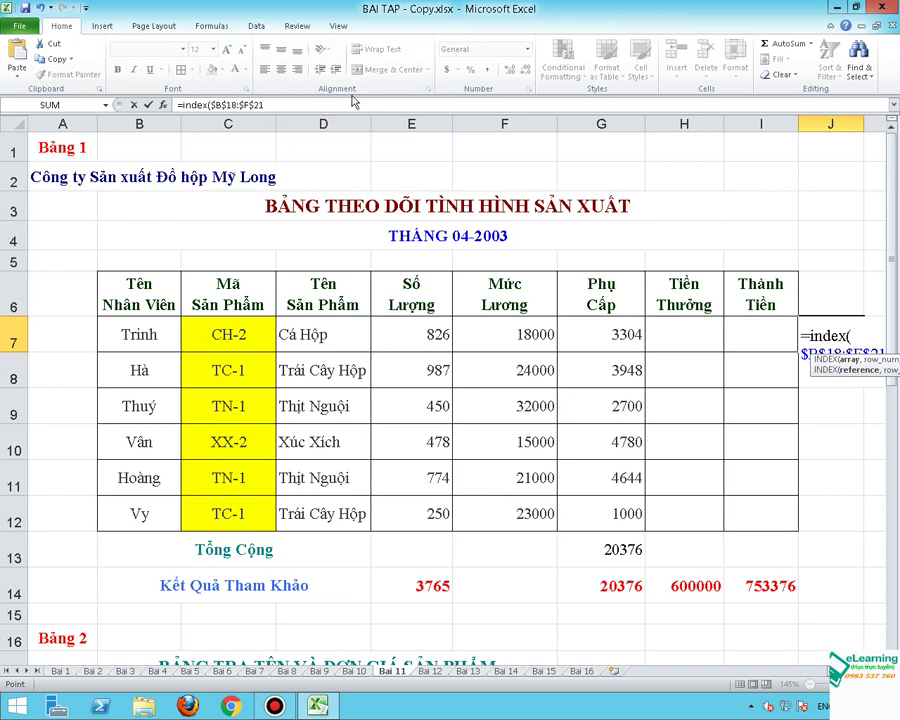
click(304, 104)
text(,)
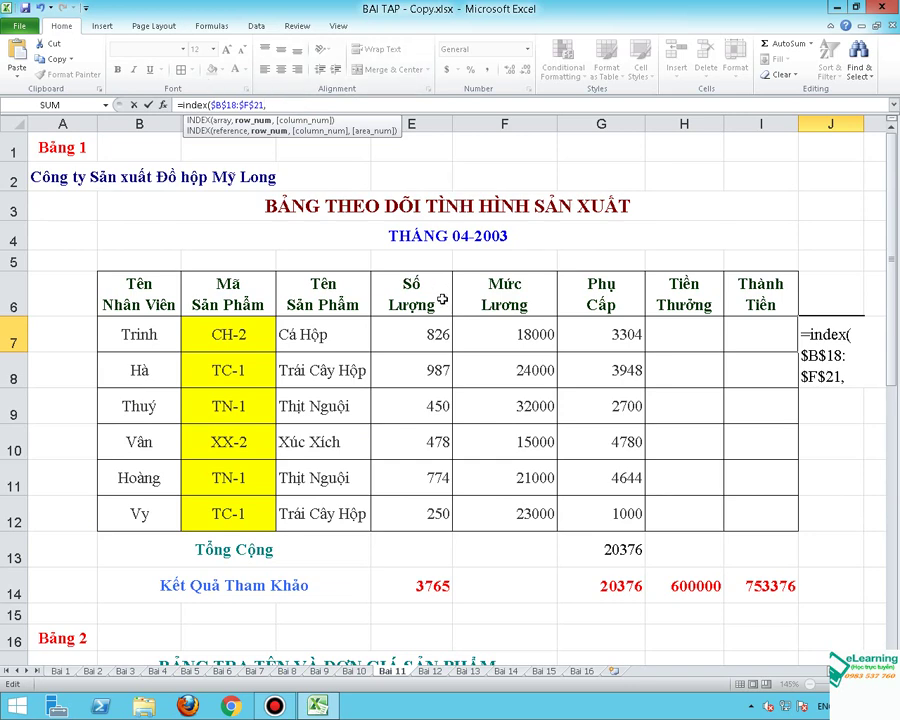
drag(895, 272, 889, 282)
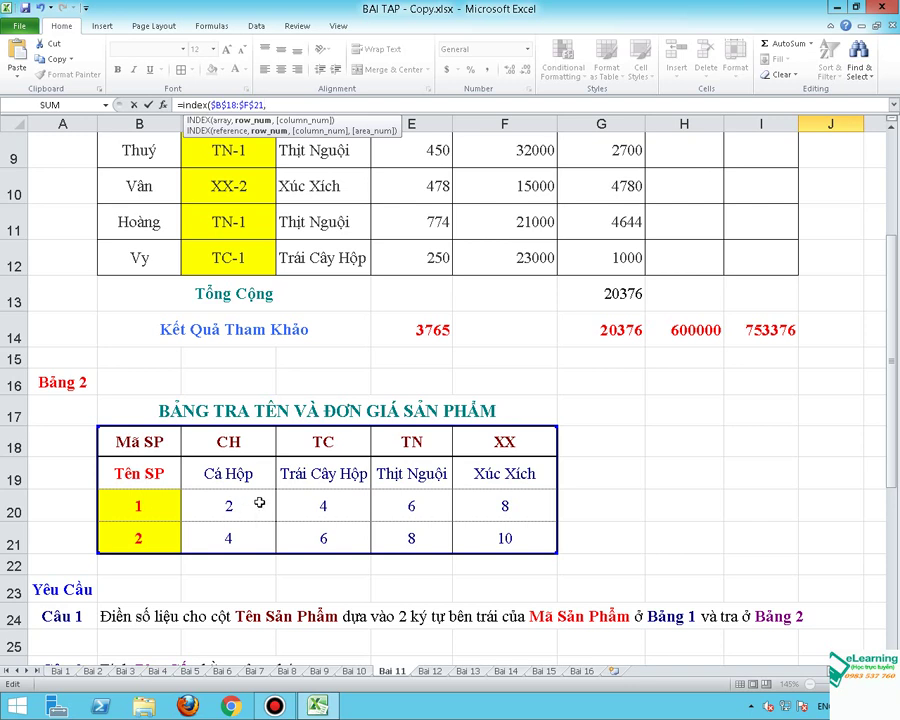
text(3,)
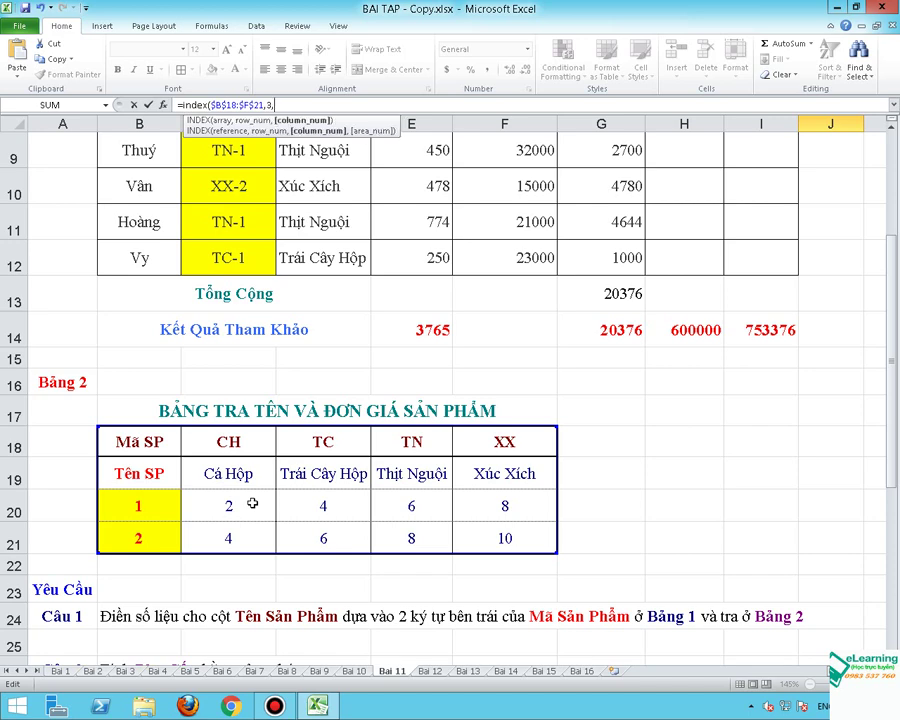
text(2)
Step: Confirm the INDEX formula in J7 and fill cell C20, which holds 2, yellow
key(Return)
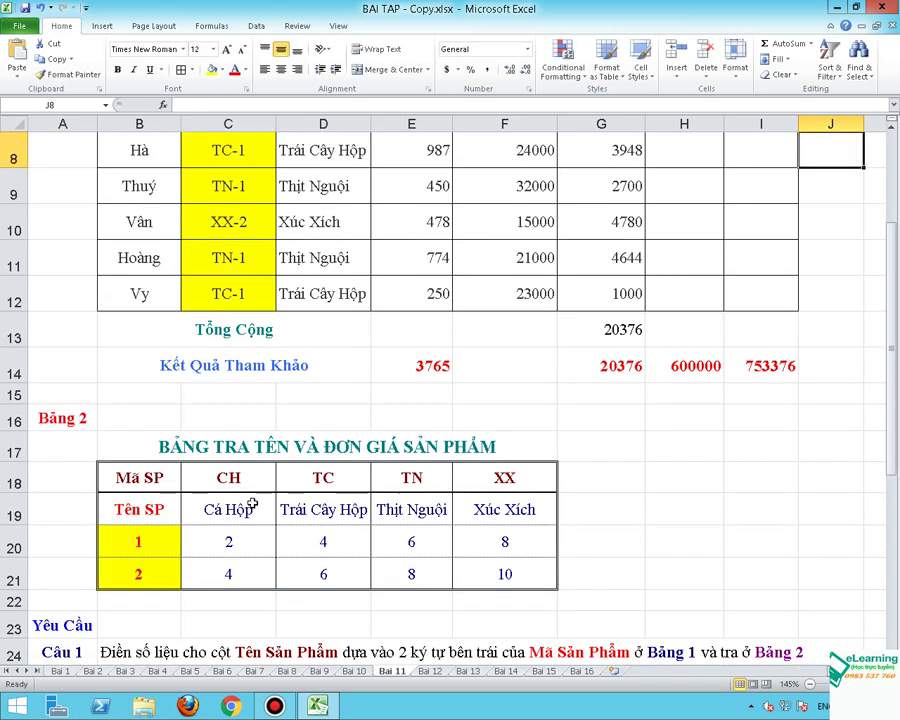
key(Up)
scroll(252, 503, up, 1)
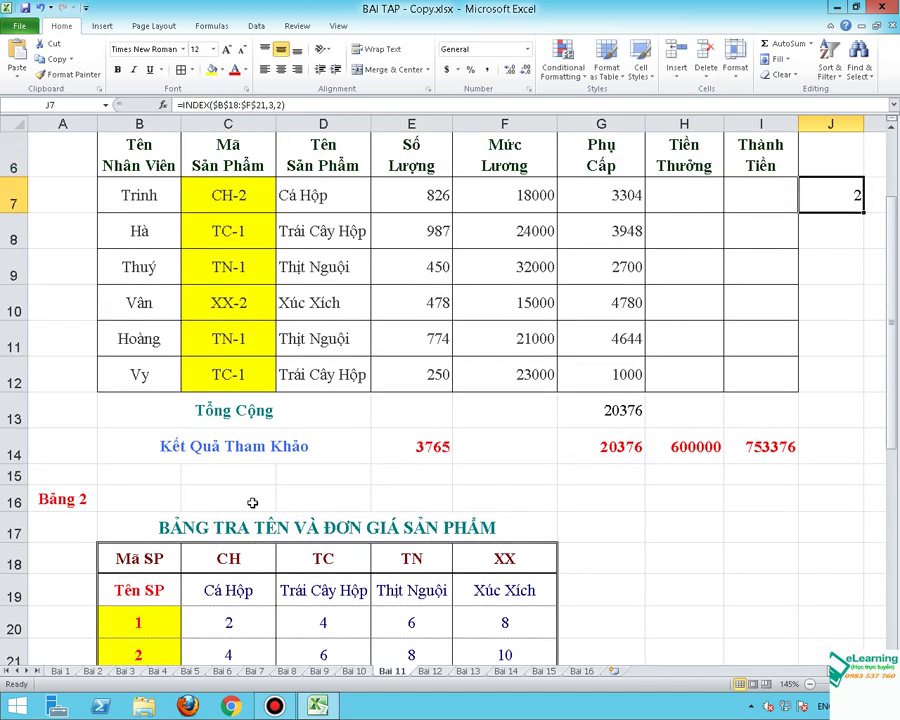
click(232, 624)
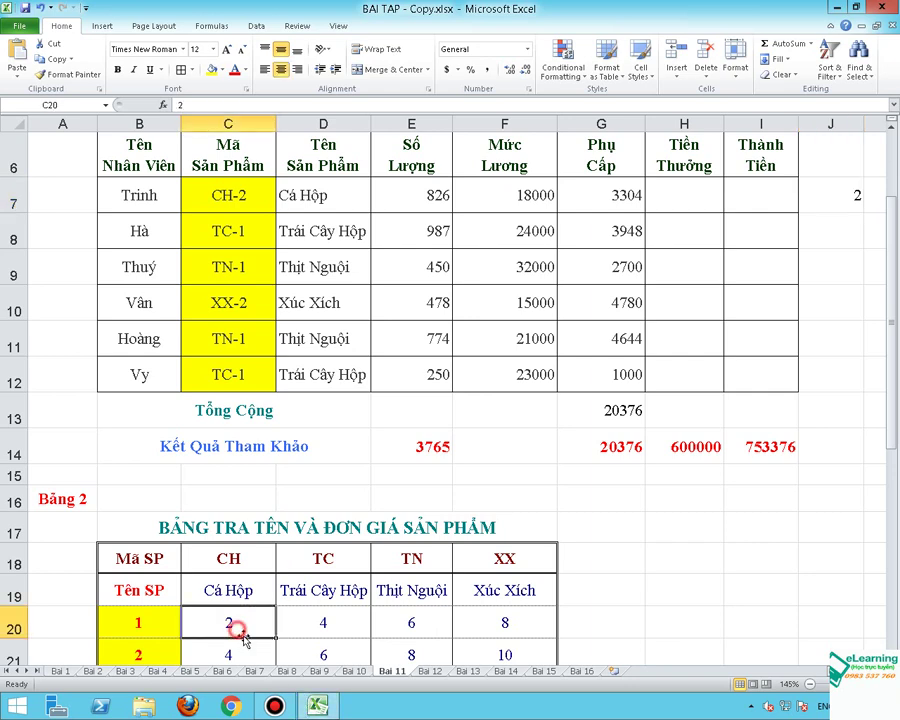
click(211, 69)
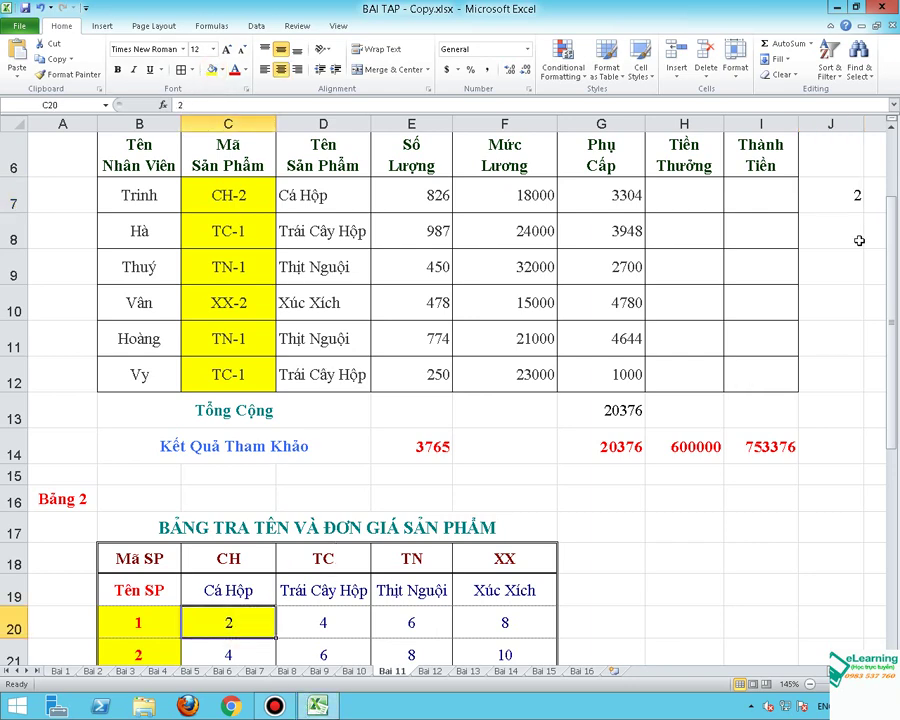
Step: Widen column J so J7's =INDEX($B$18:$F$21,3,2) fits, then re-confirm the formula
click(855, 199)
double_click(855, 199)
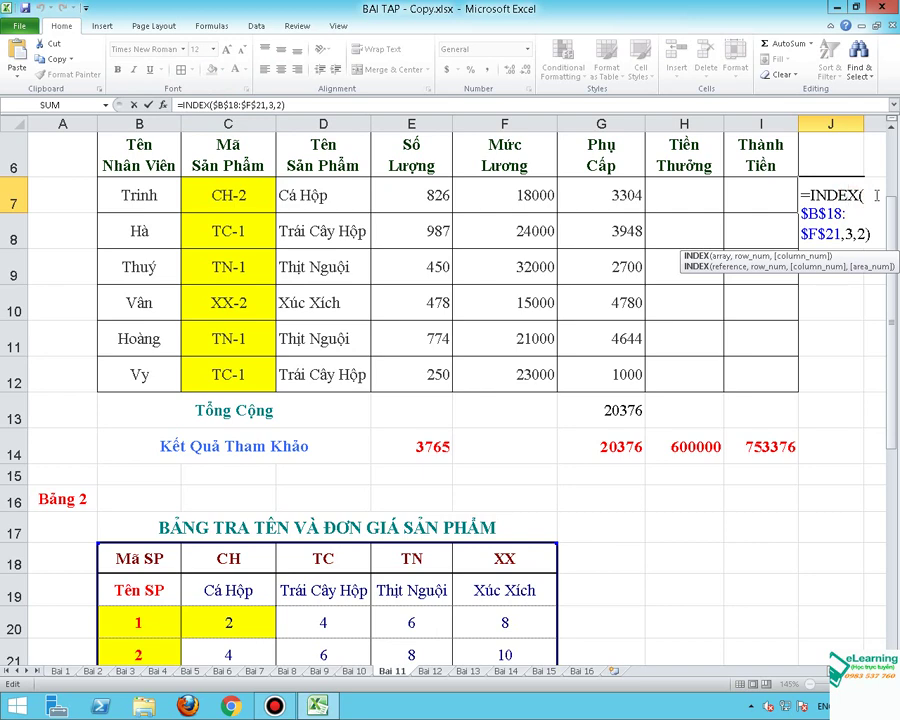
key(Return)
click(775, 193)
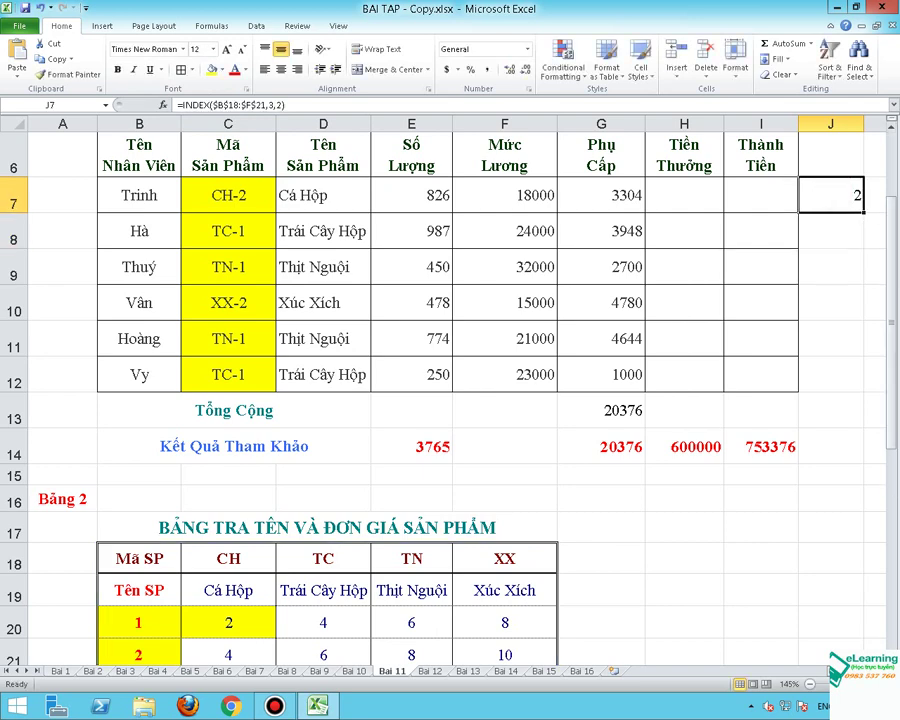
scroll(450, 390, right, 2)
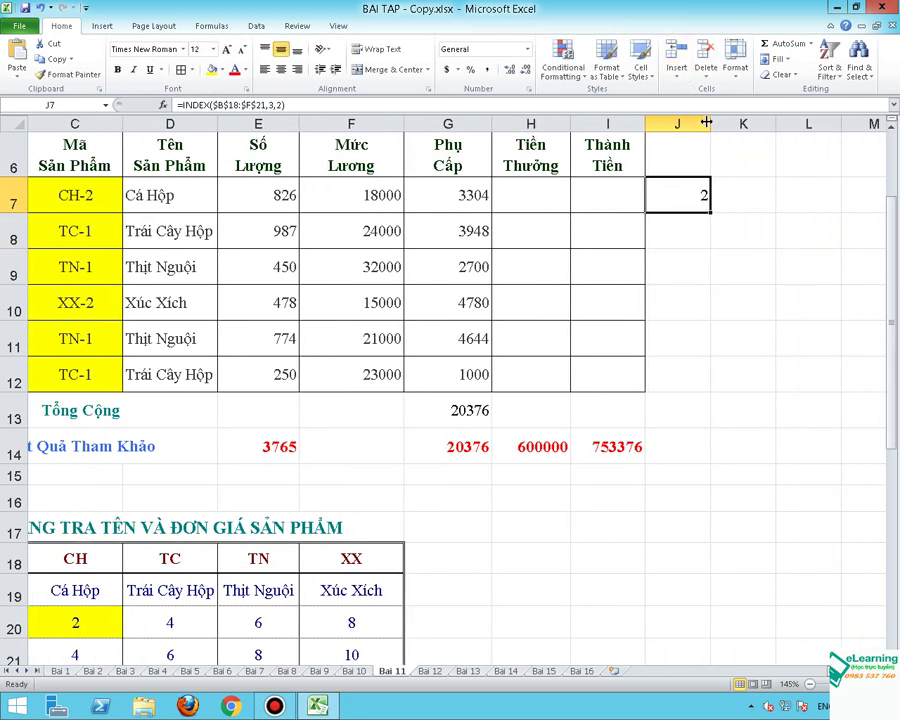
drag(710, 122, 821, 124)
double_click(814, 196)
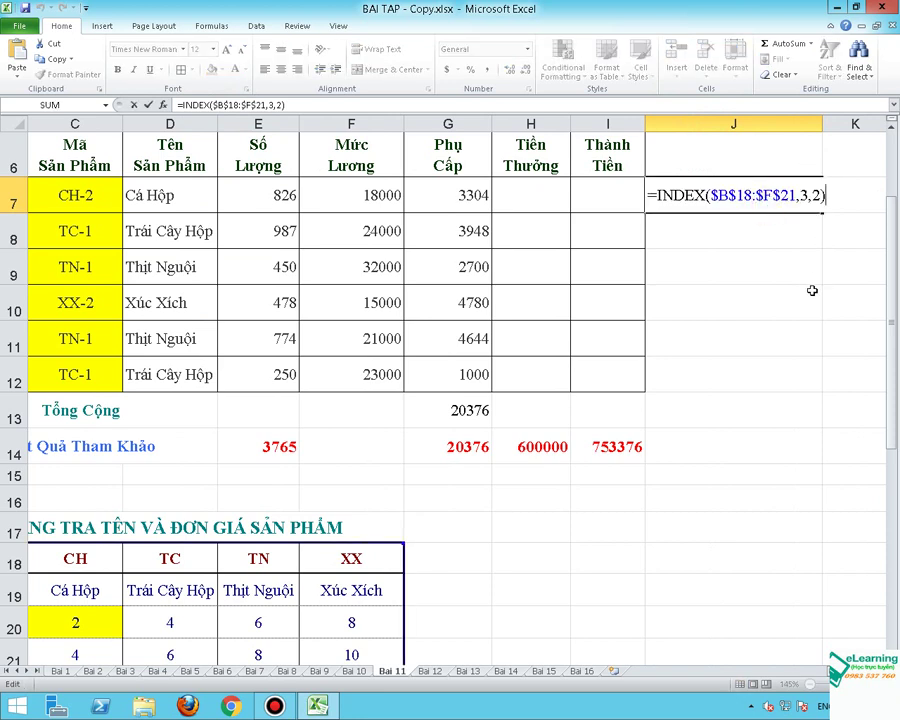
key(Return)
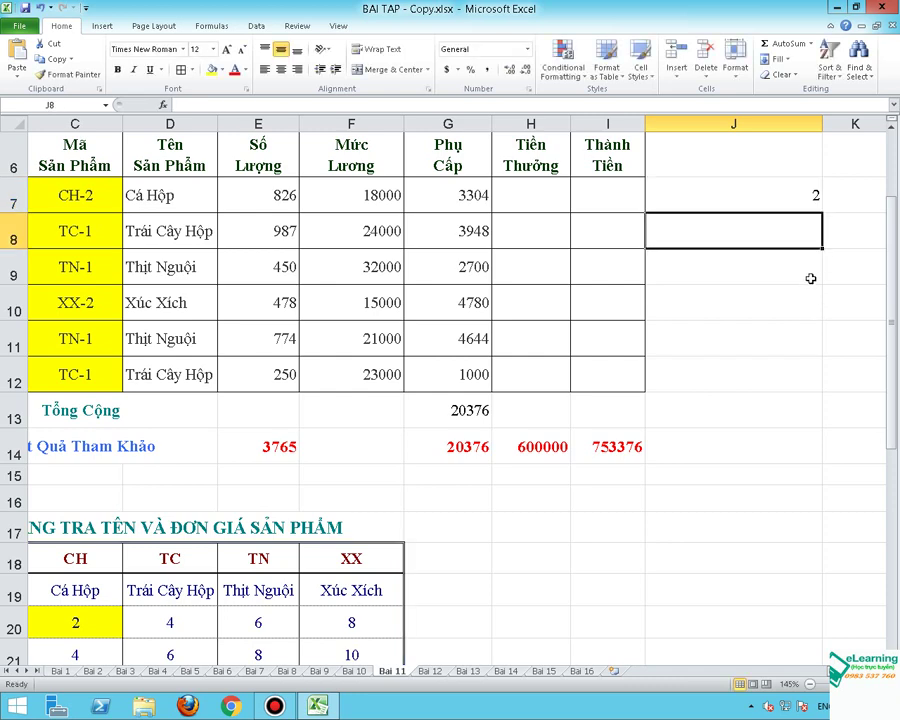
scroll(803, 282, down, 2)
scroll(450, 400, left, 2)
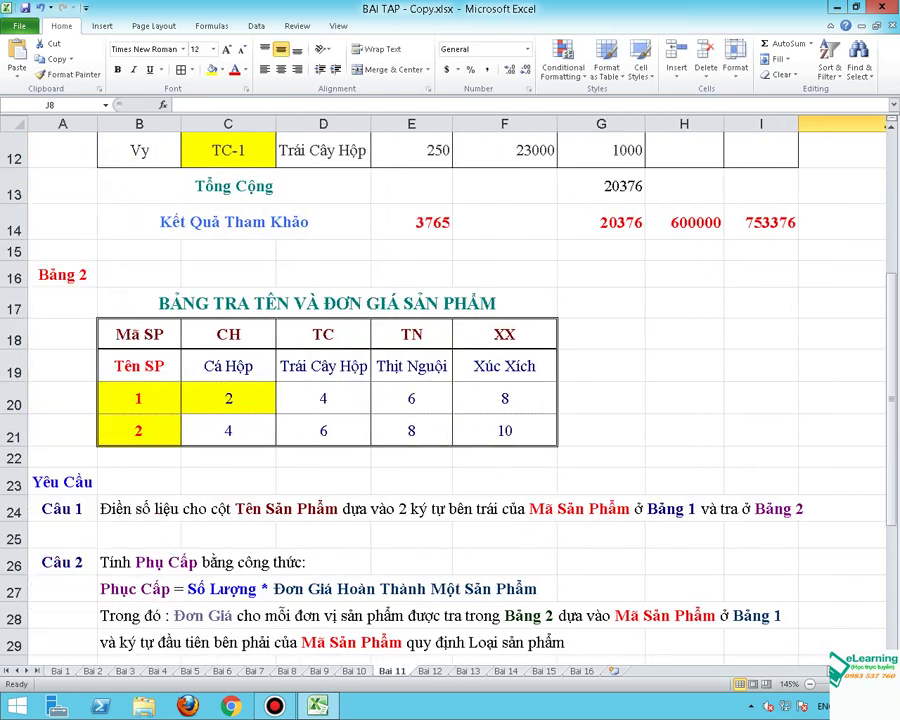
Step: Fill E21 (value 8) yellow and count Bảng 2's rows from B18 to B21
click(411, 430)
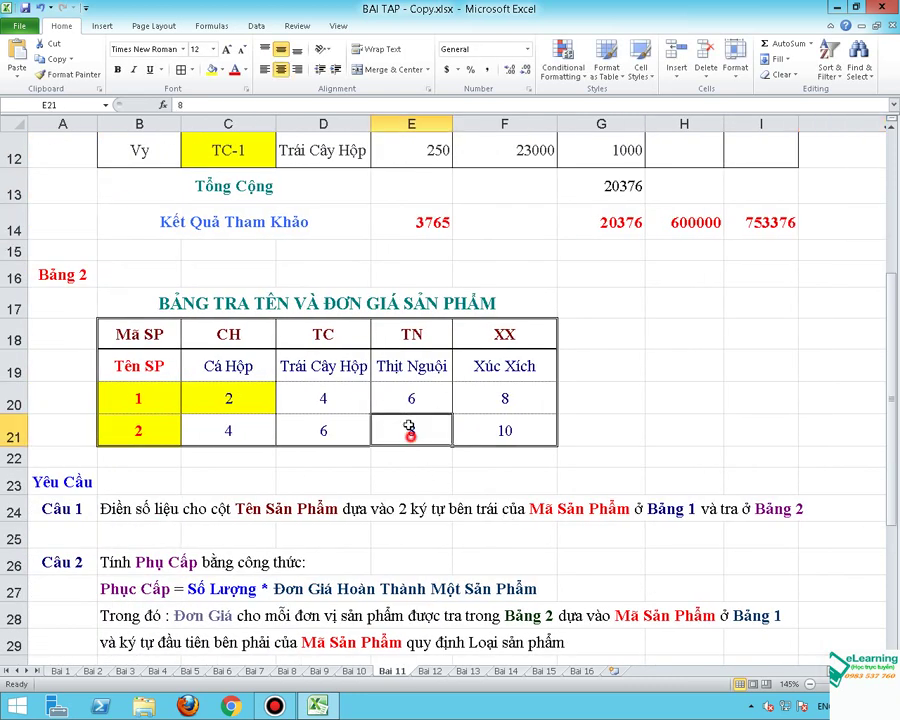
click(211, 70)
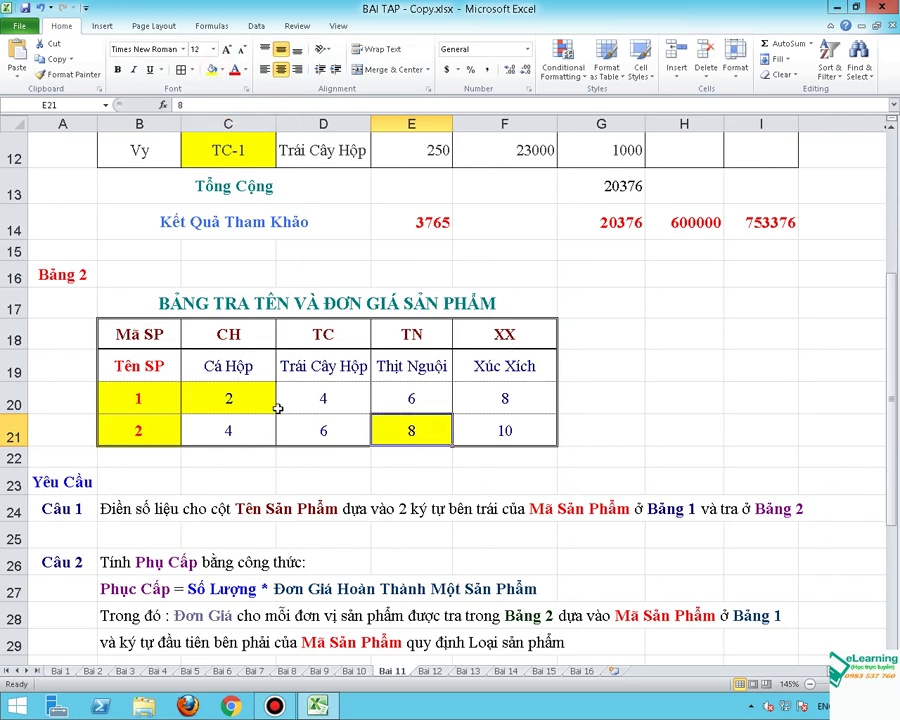
click(140, 333)
click(162, 352)
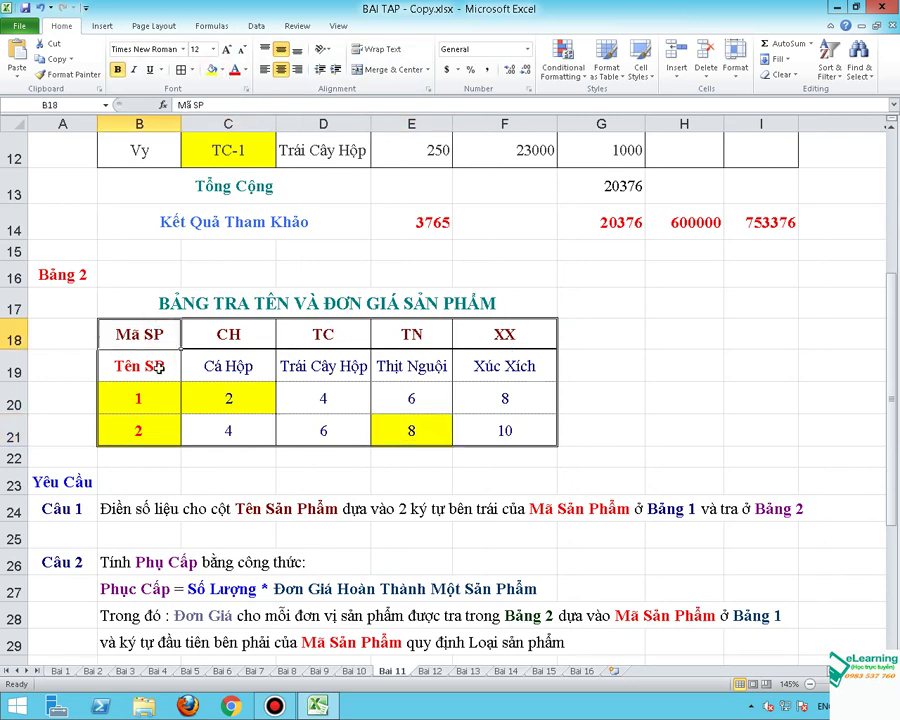
click(164, 406)
click(155, 429)
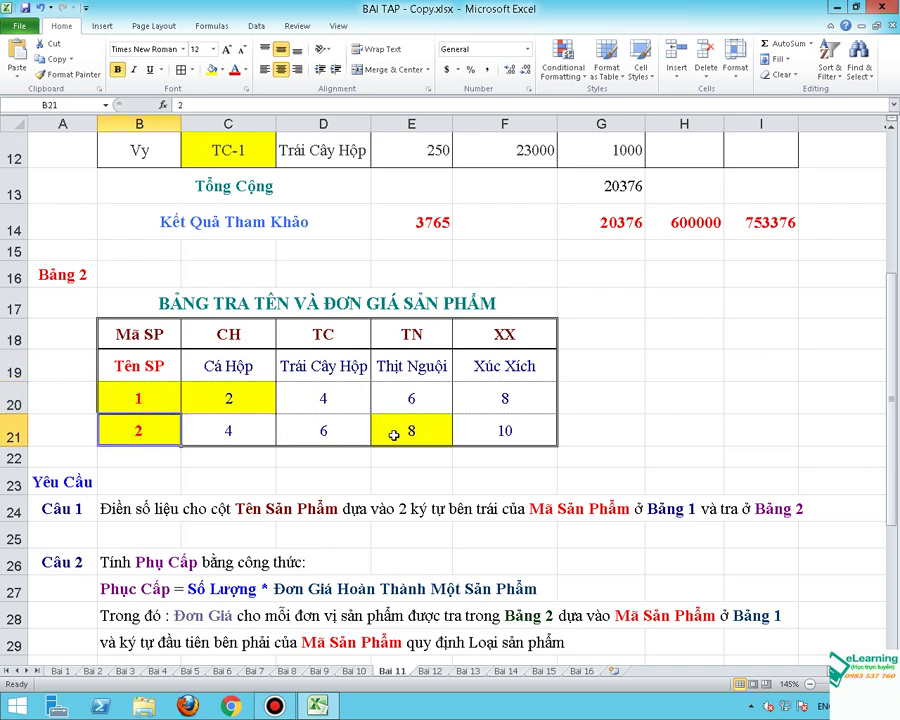
scroll(395, 435, up, 2)
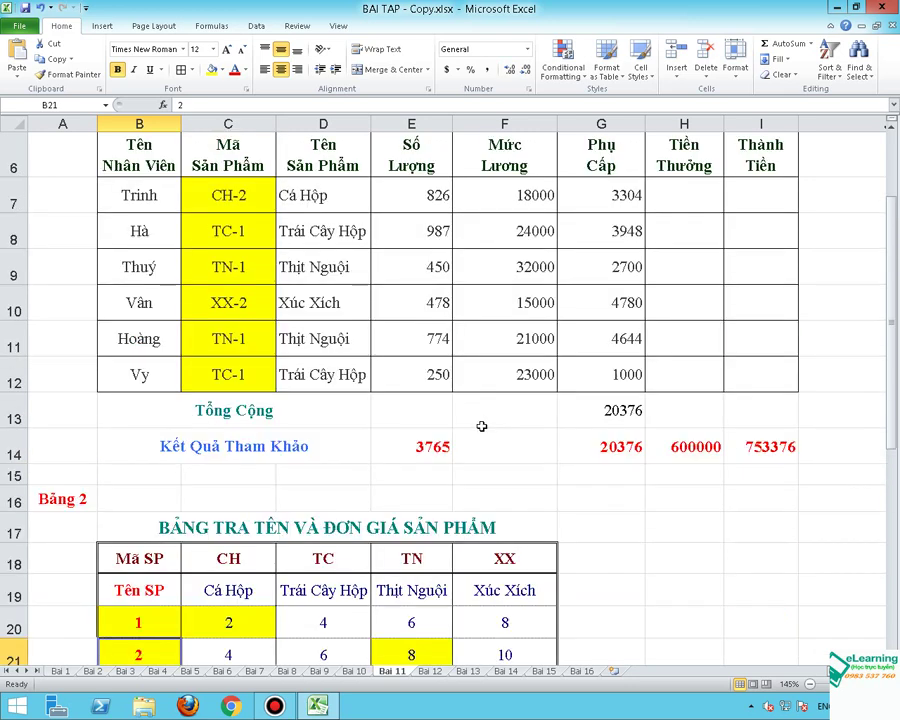
scroll(482, 424, up, 2)
Step: Edit J7 to =INDEX($B$18:$F$21,4,4) so it returns 8
scroll(699, 450, right, 2)
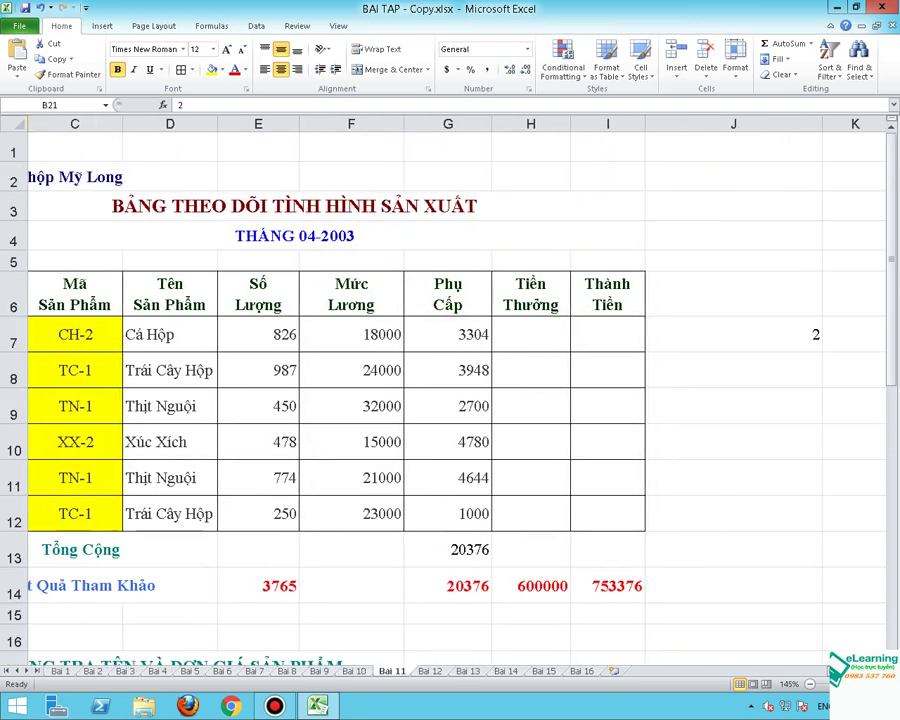
scroll(699, 450, right, 1)
click(693, 338)
double_click(692, 334)
click(712, 334)
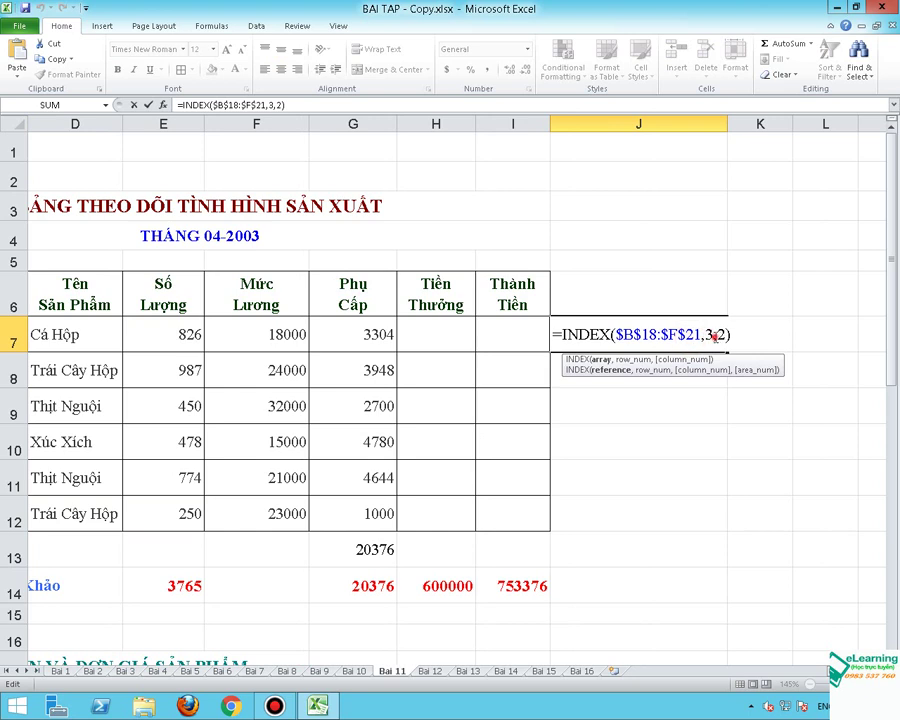
key(BackSpace)
text(4)
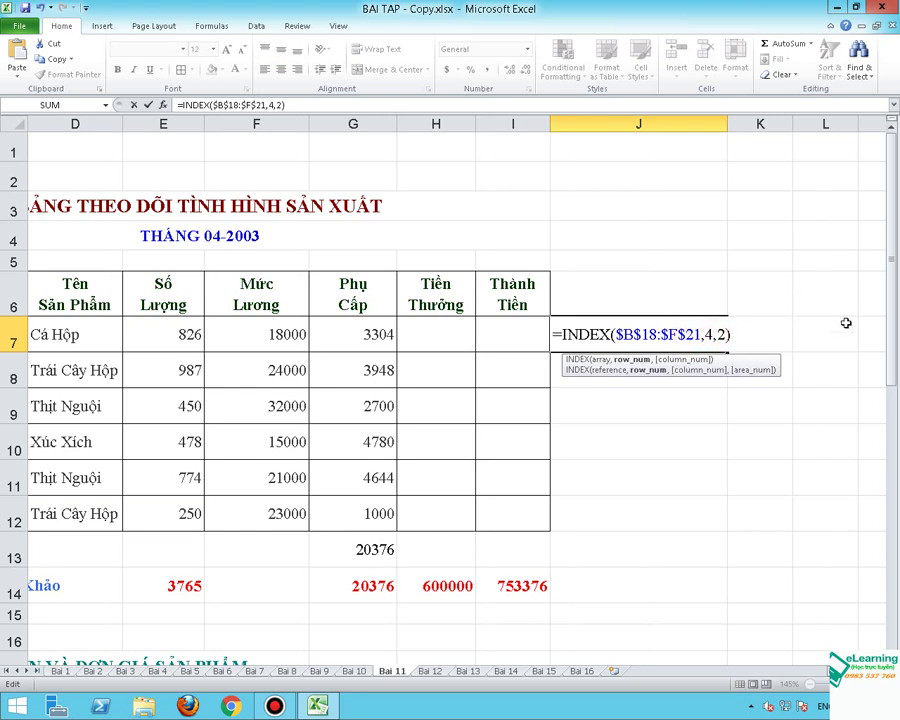
click(724, 334)
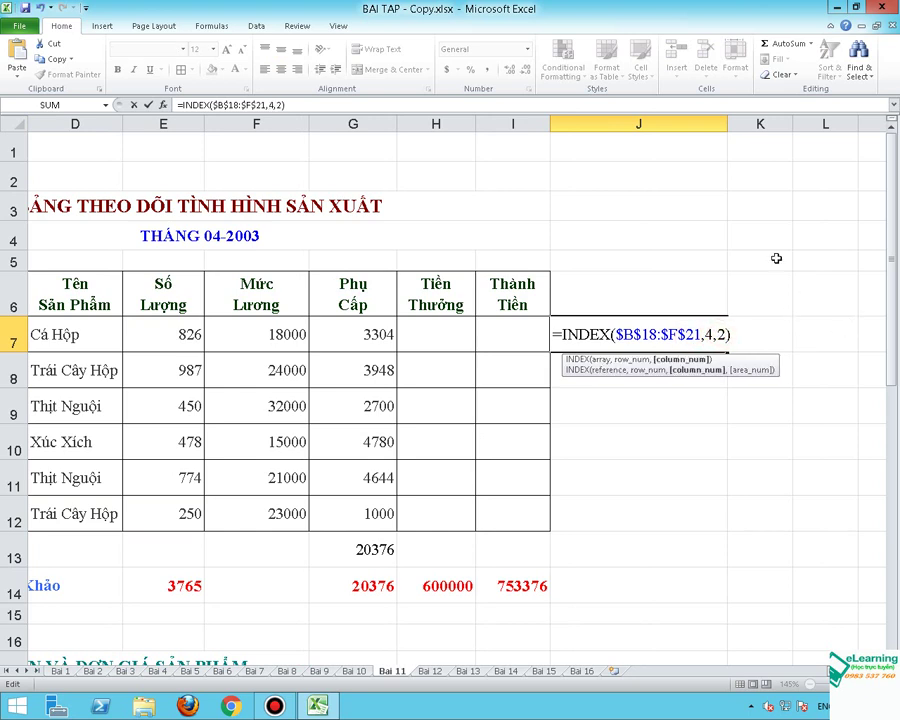
key(BackSpace)
text(4)
key(Return)
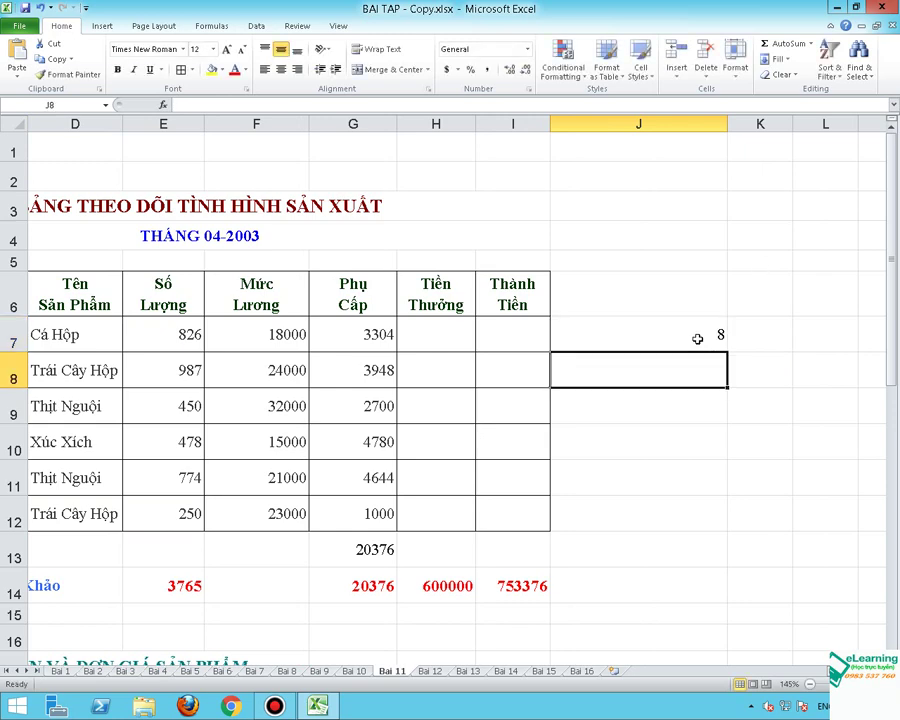
Step: Verify E21 holds 8, re-confirm J7's formula, and reopen it in the formula bar
click(697, 339)
scroll(870, 492, down, 2)
scroll(331, 490, down, 2)
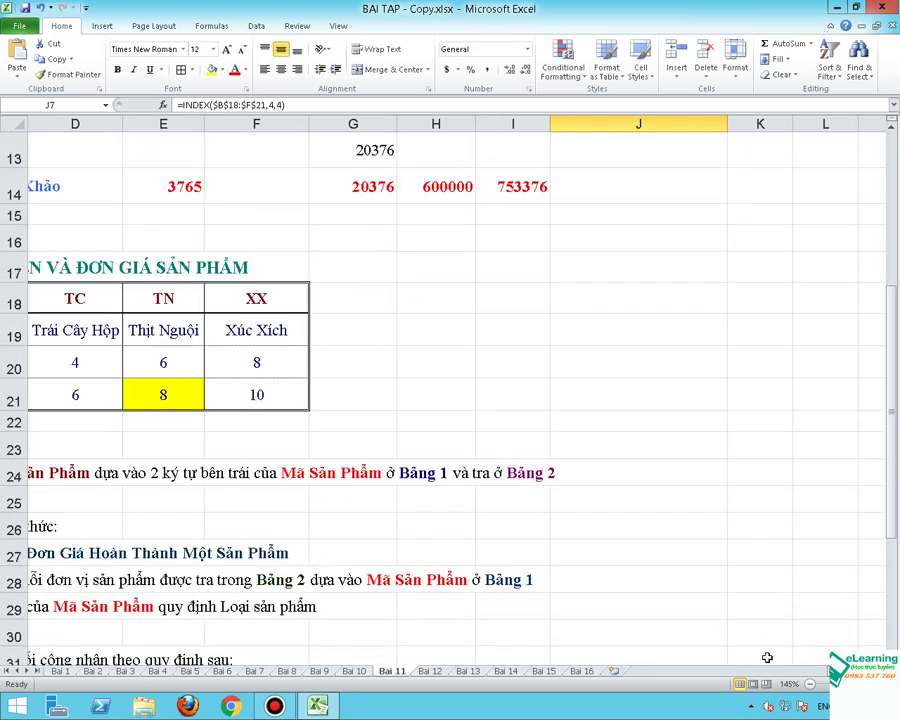
click(168, 393)
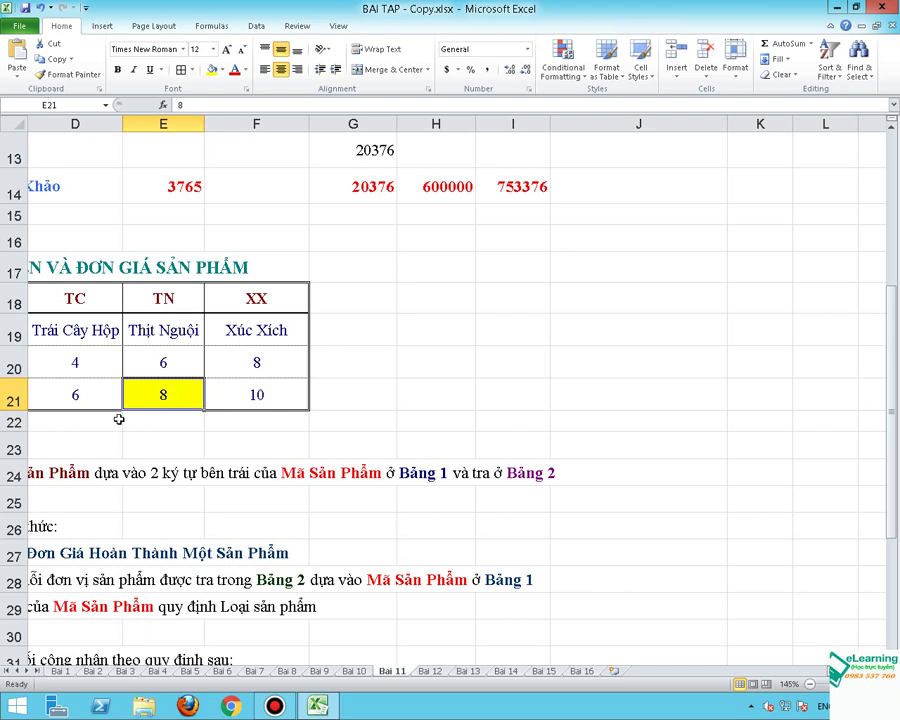
scroll(119, 419, up, 4)
double_click(707, 335)
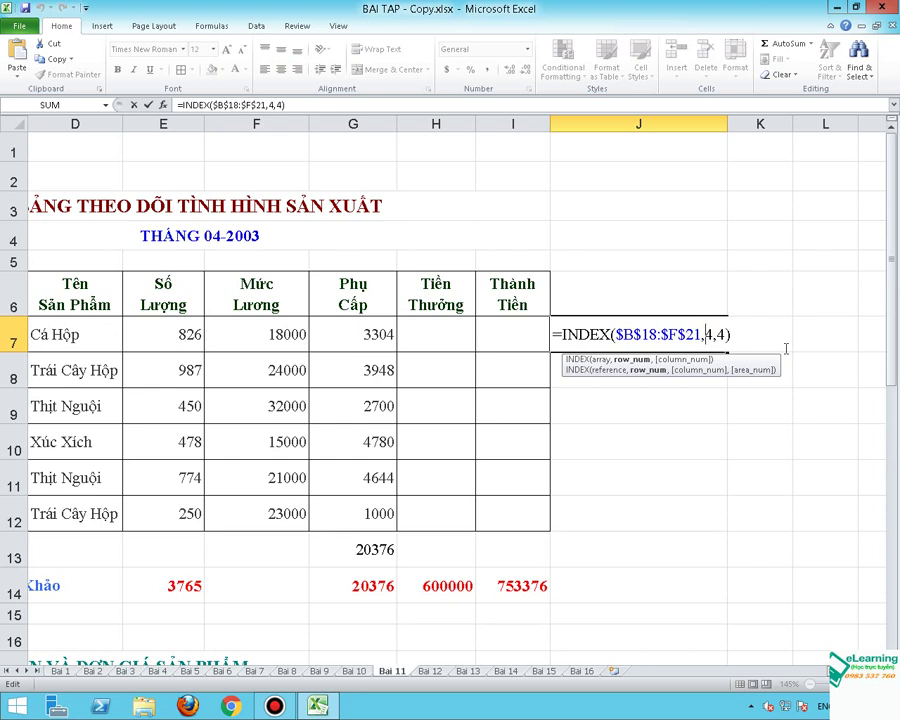
scroll(843, 345, left, 1)
scroll(255, 597, left, 2)
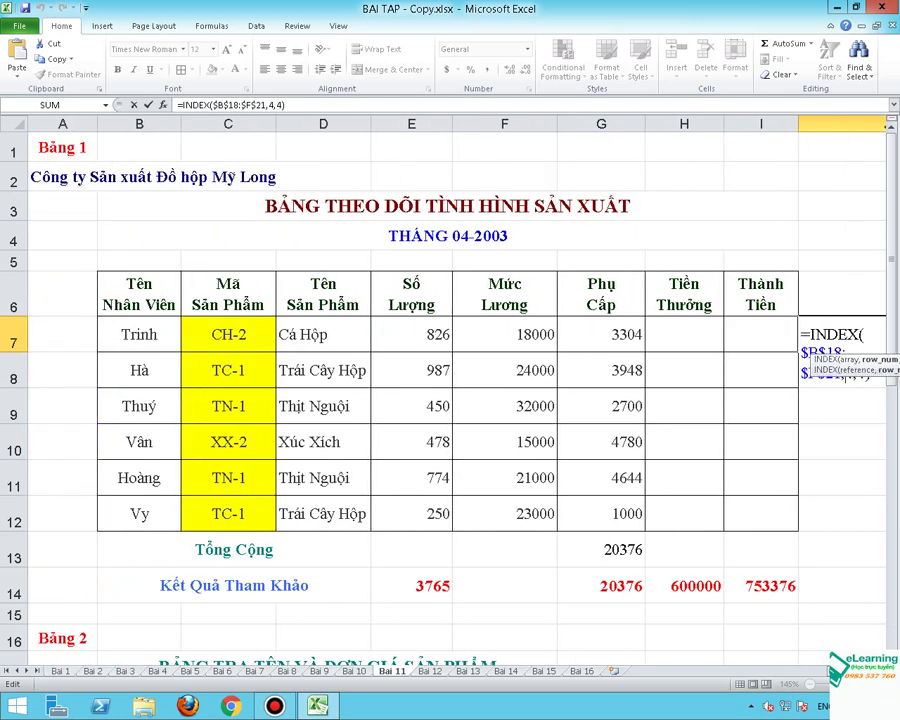
scroll(178, 608, down, 2)
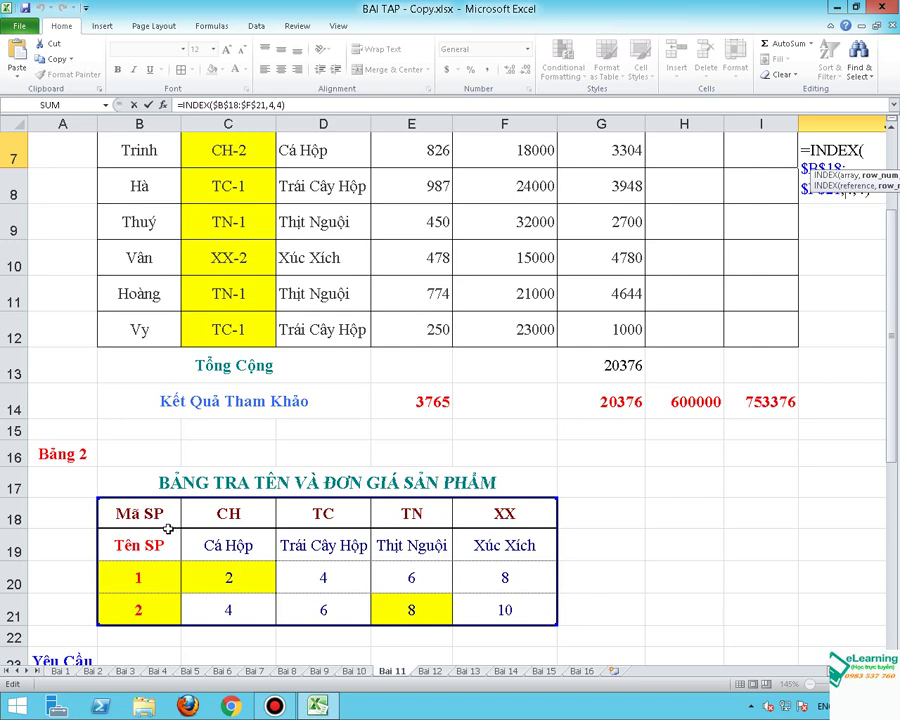
key(Return)
scroll(262, 524, up, 1)
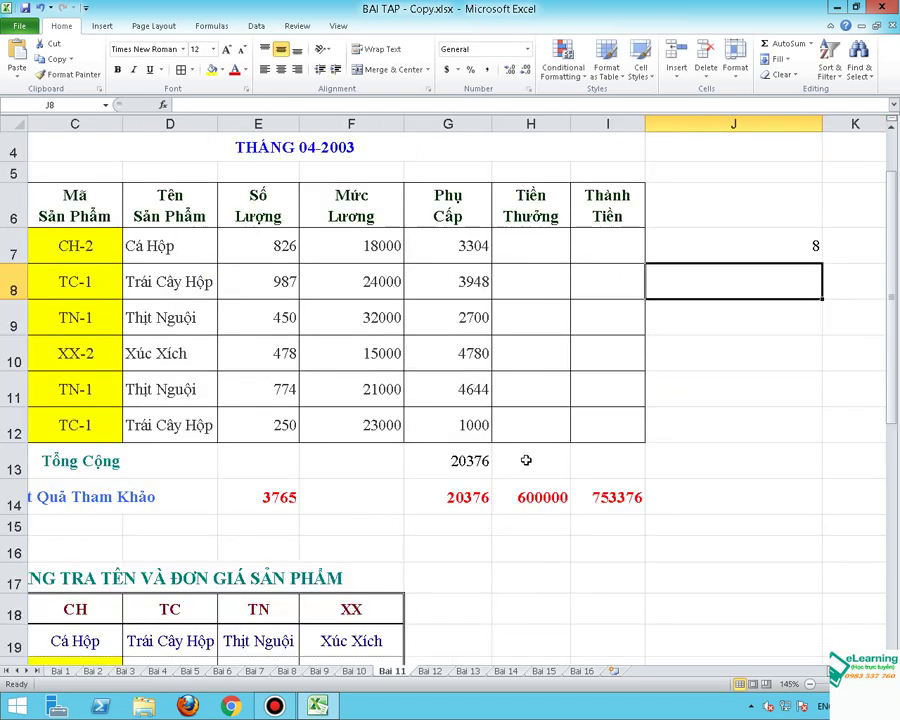
click(783, 241)
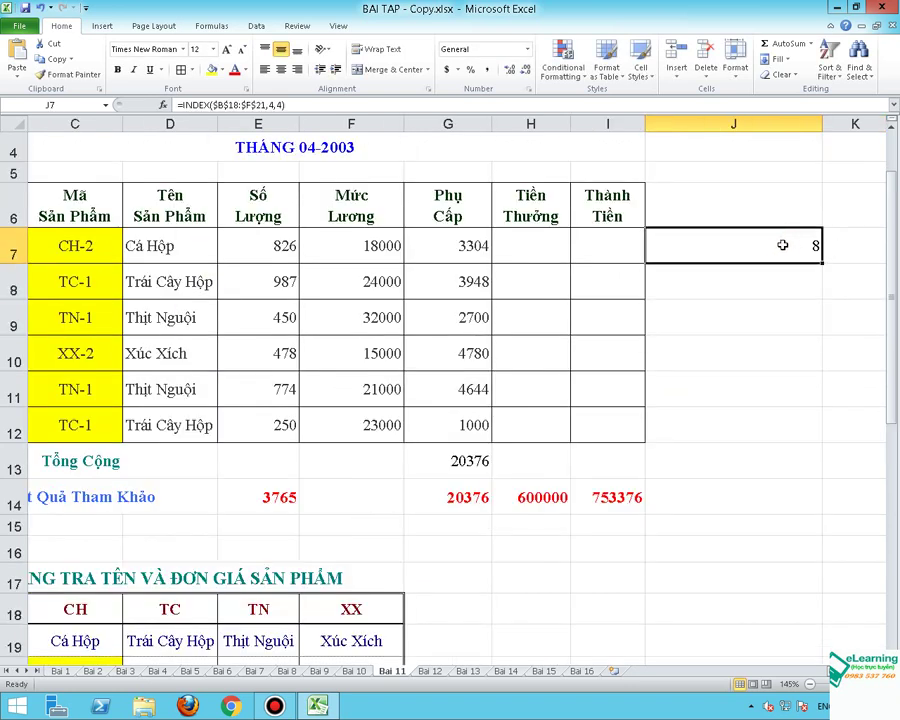
click(250, 104)
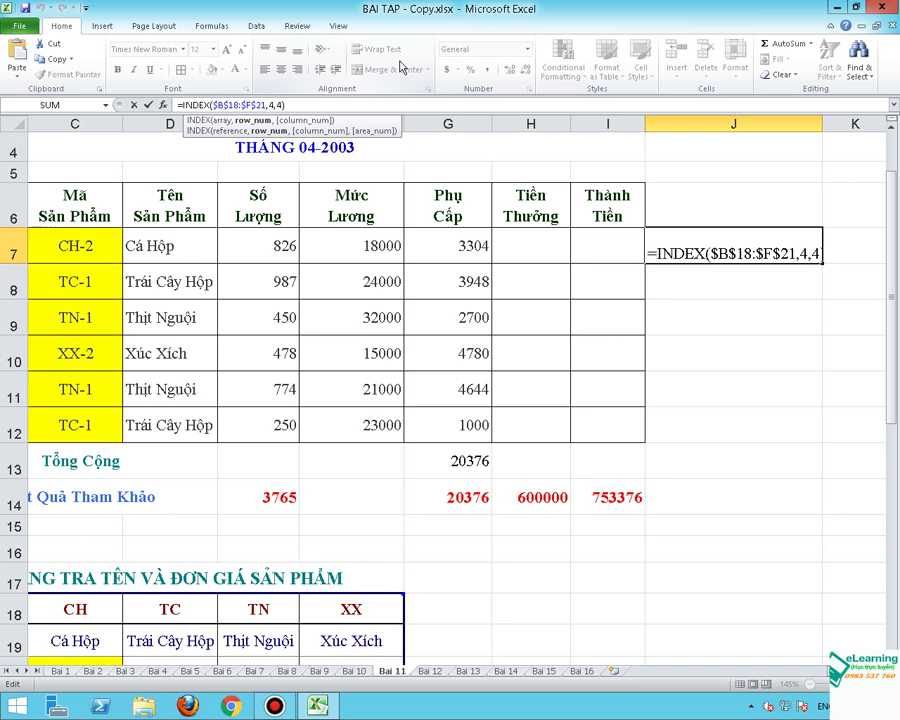
Step: Replace J7's fixed row number 4 with MATCH(RIGHT(C7,1), ...) inside the INDEX formula
key(Delete)
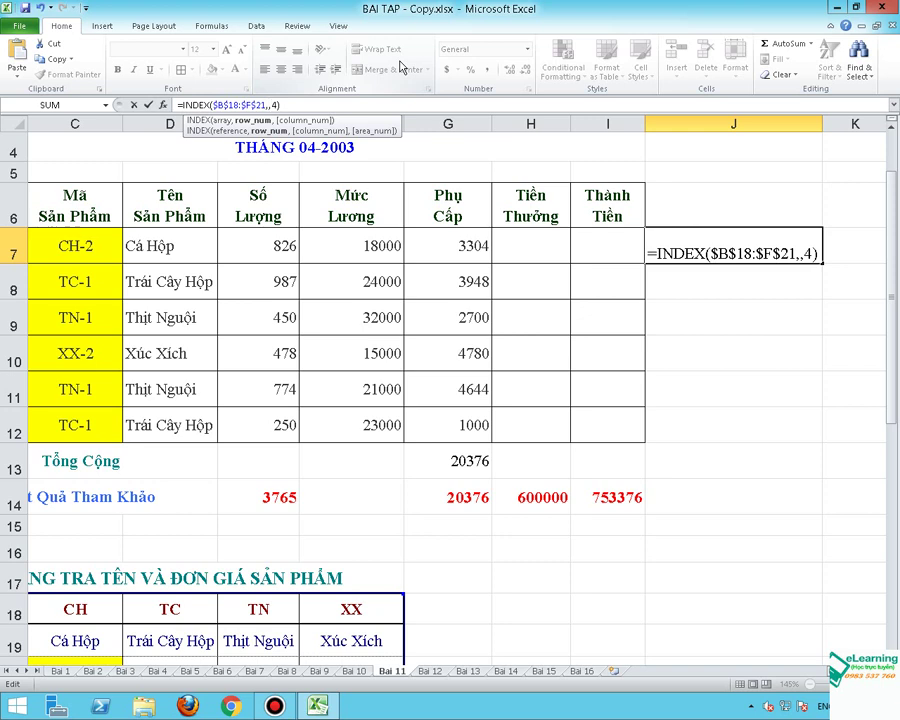
text(ma)
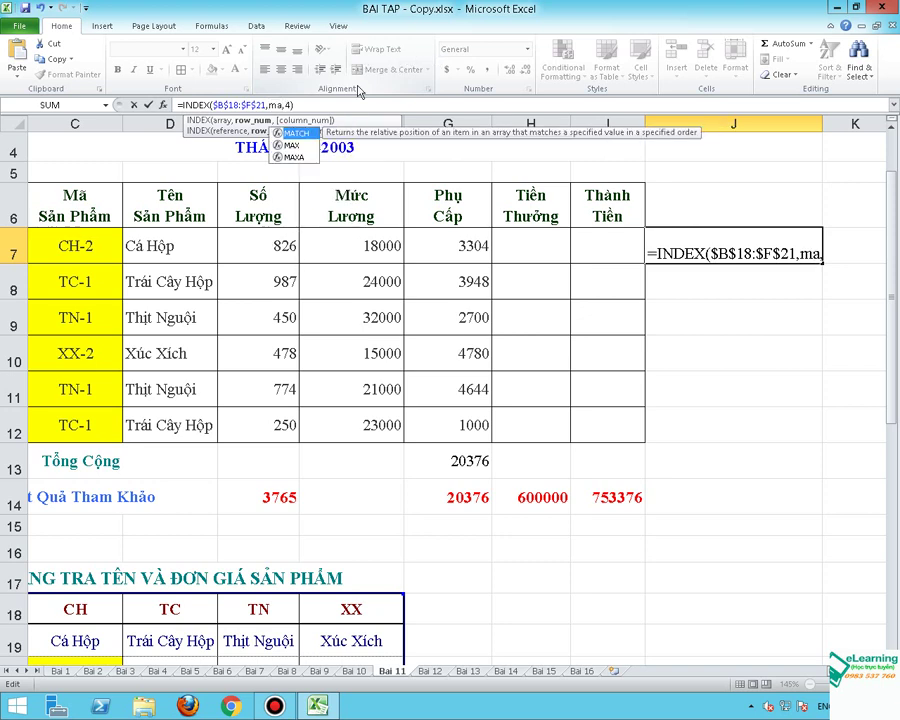
key(Tab)
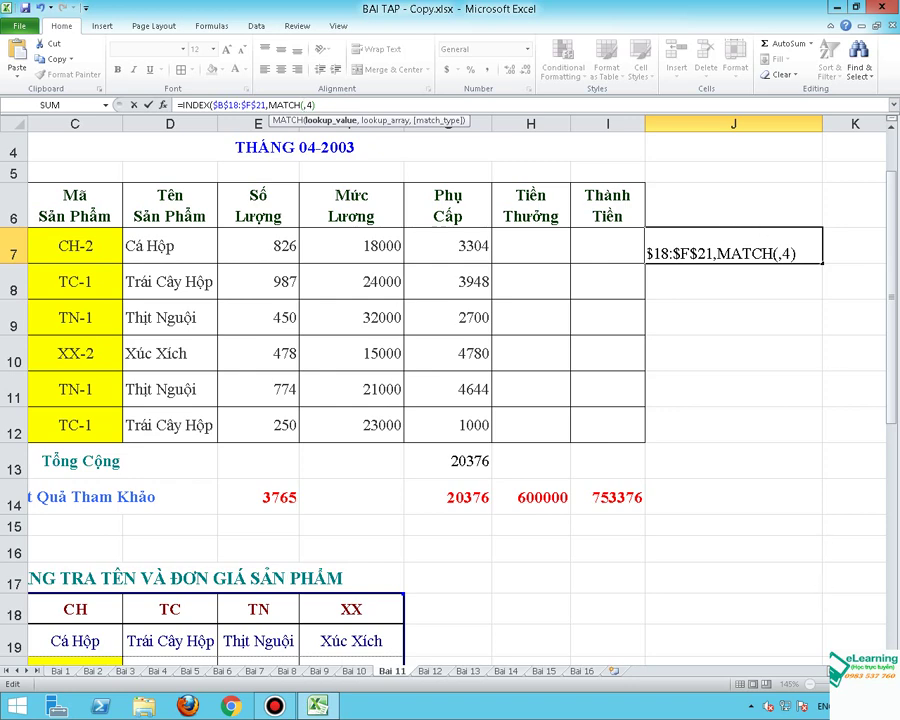
scroll(450, 380, left, 2)
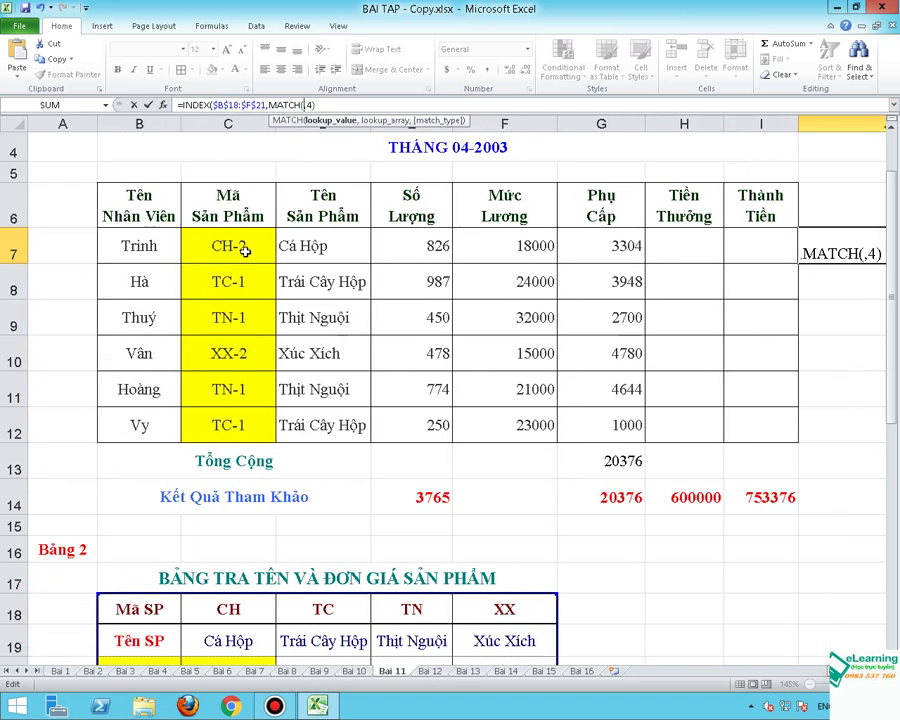
text(r)
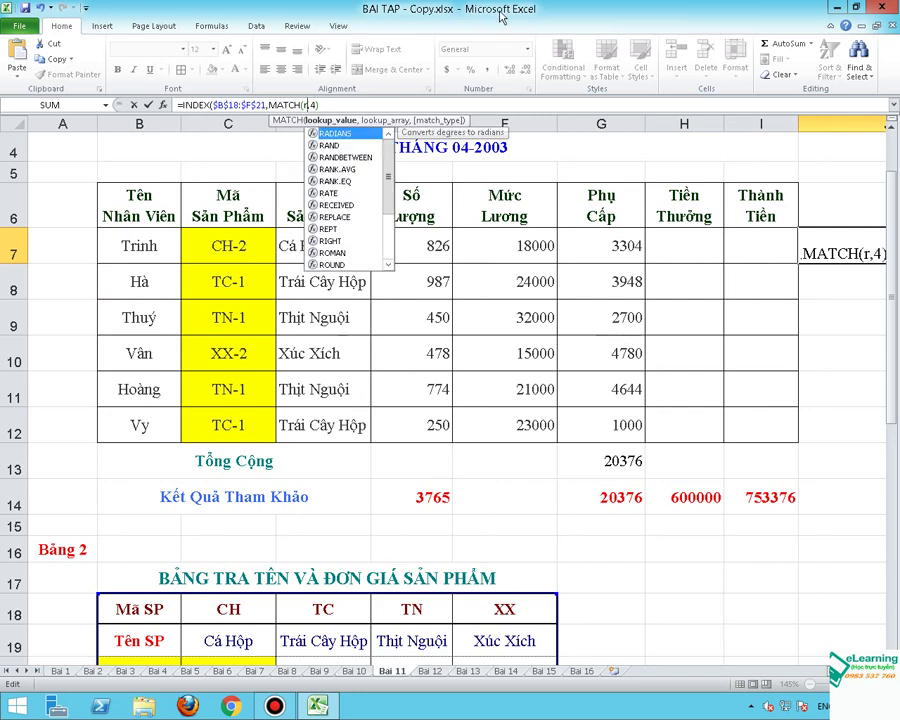
text(ight()
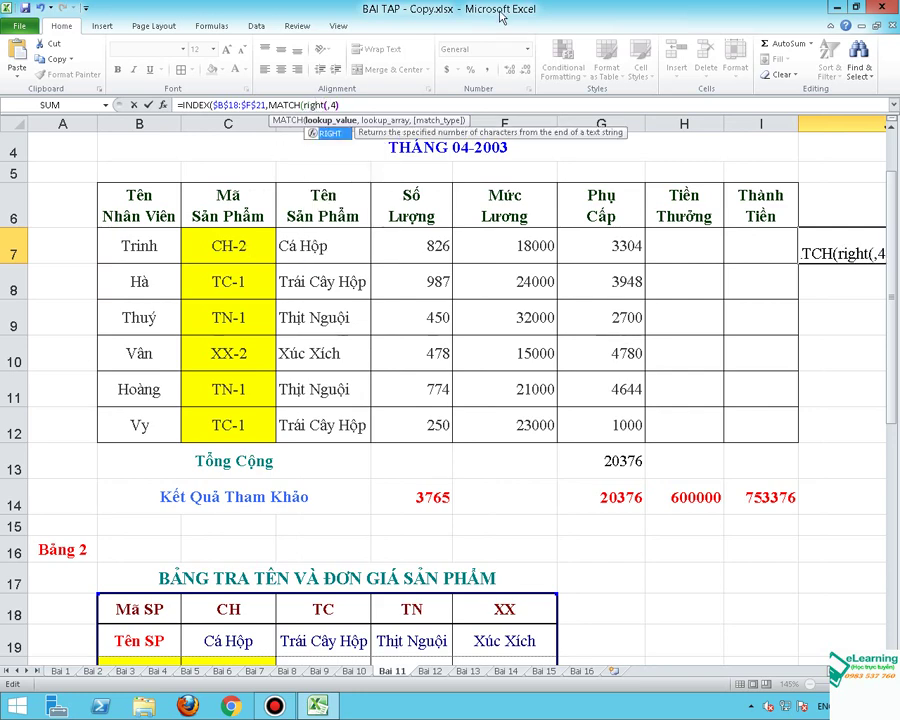
click(238, 245)
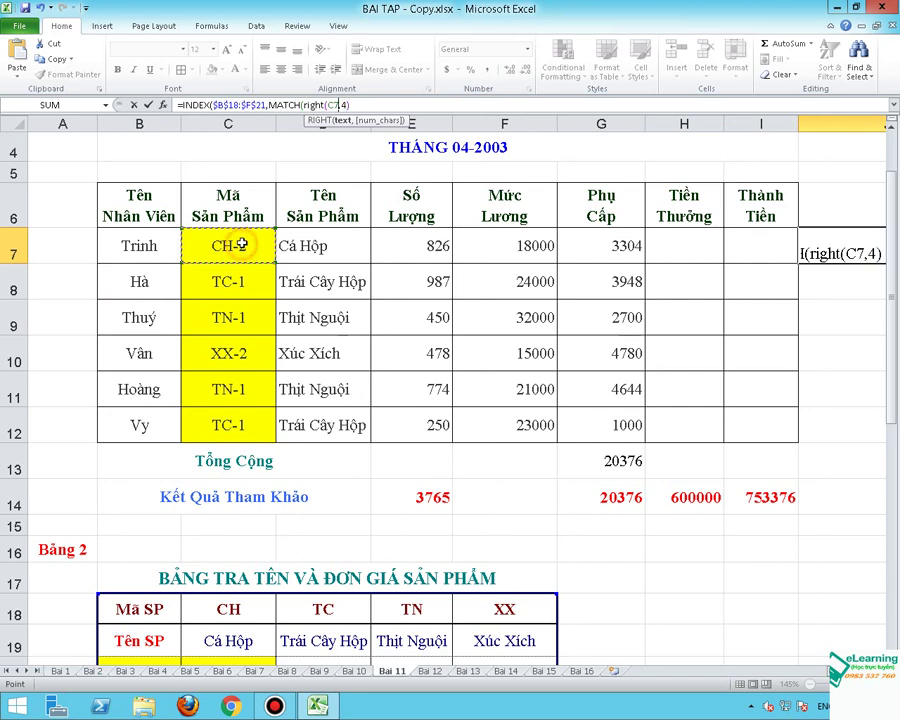
text(,1))
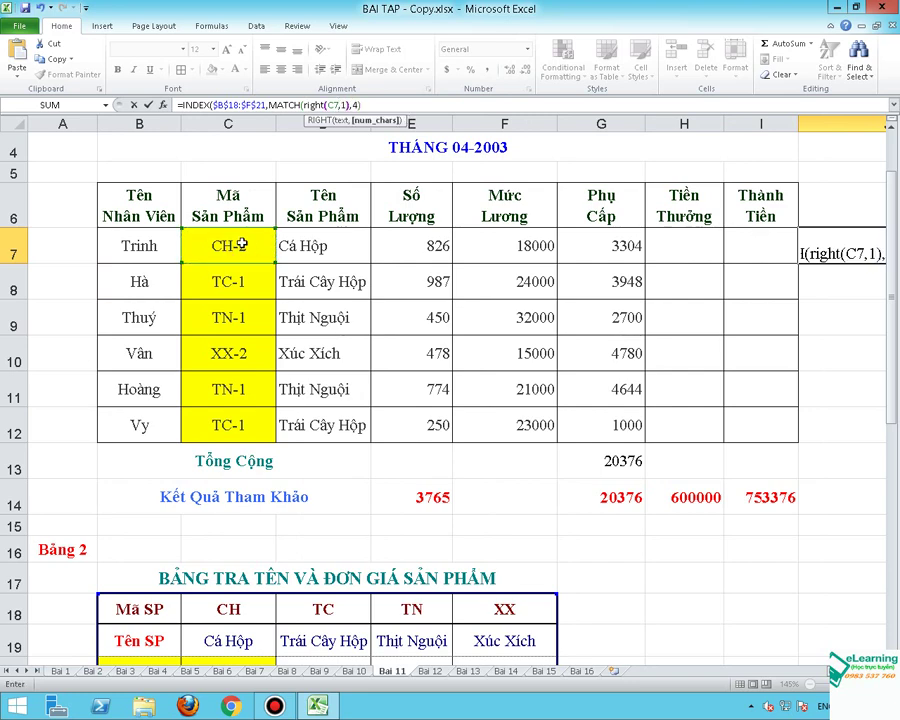
text(,)
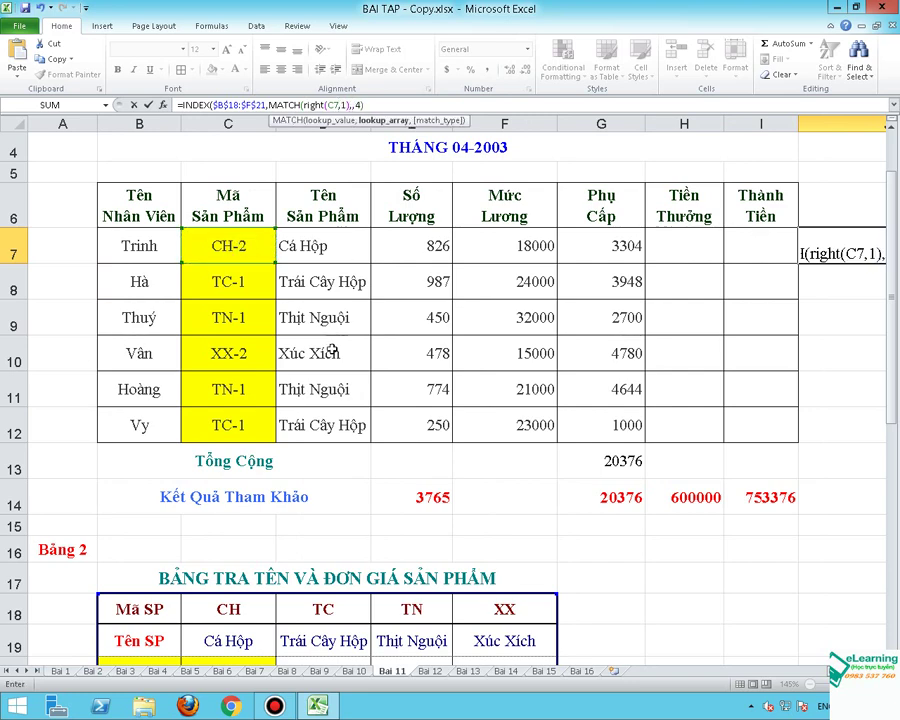
Step: Finish MATCH with absolute $B$18:$B$21 and match type 0, commit, then highlight RIGHT(C7,1)
drag(133, 605, 145, 608)
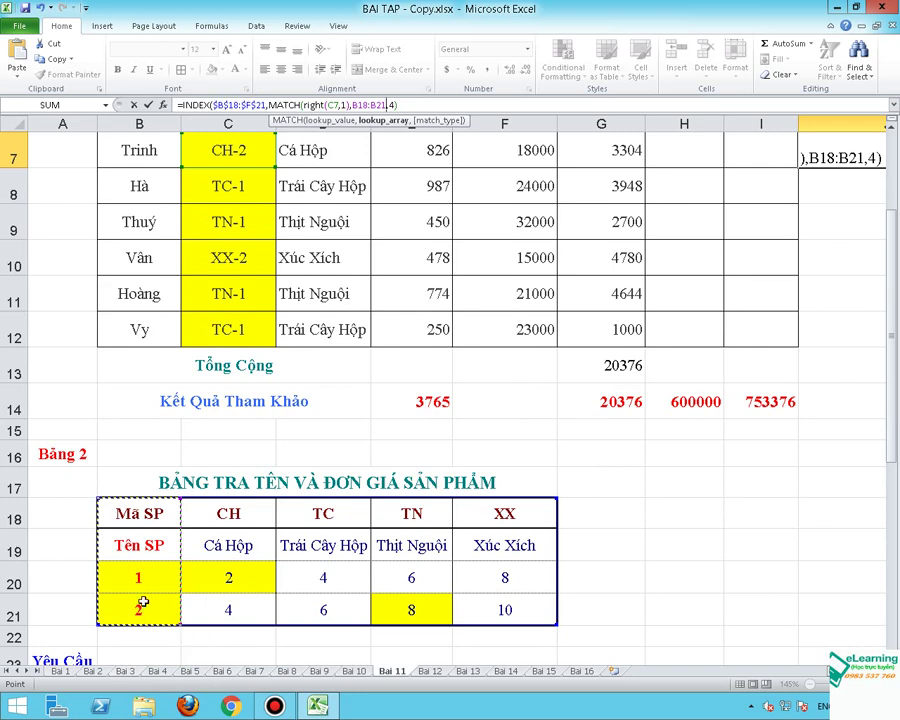
key(F4)
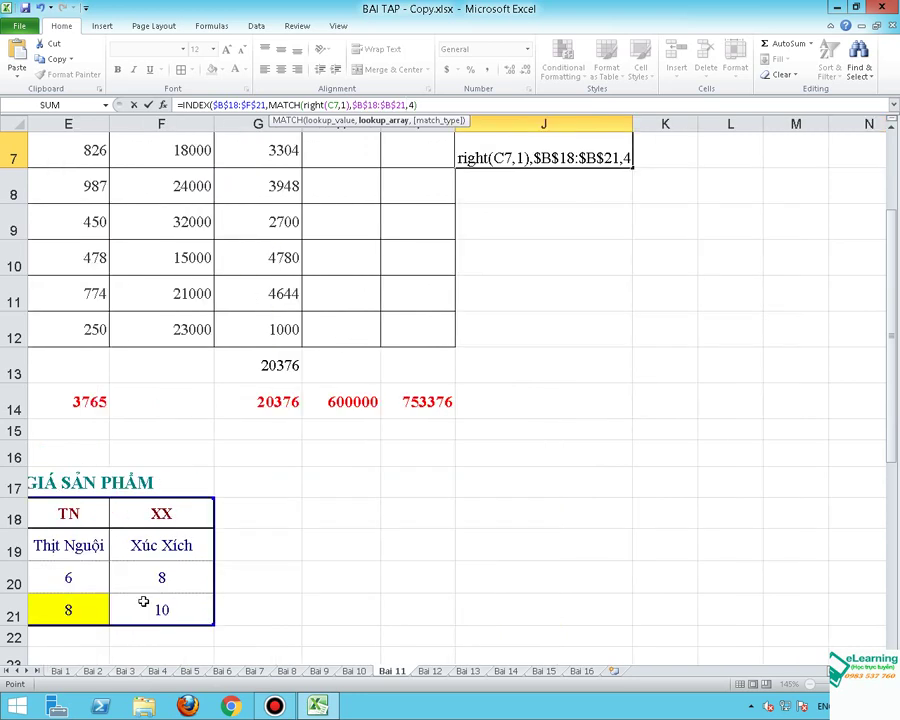
text(,)
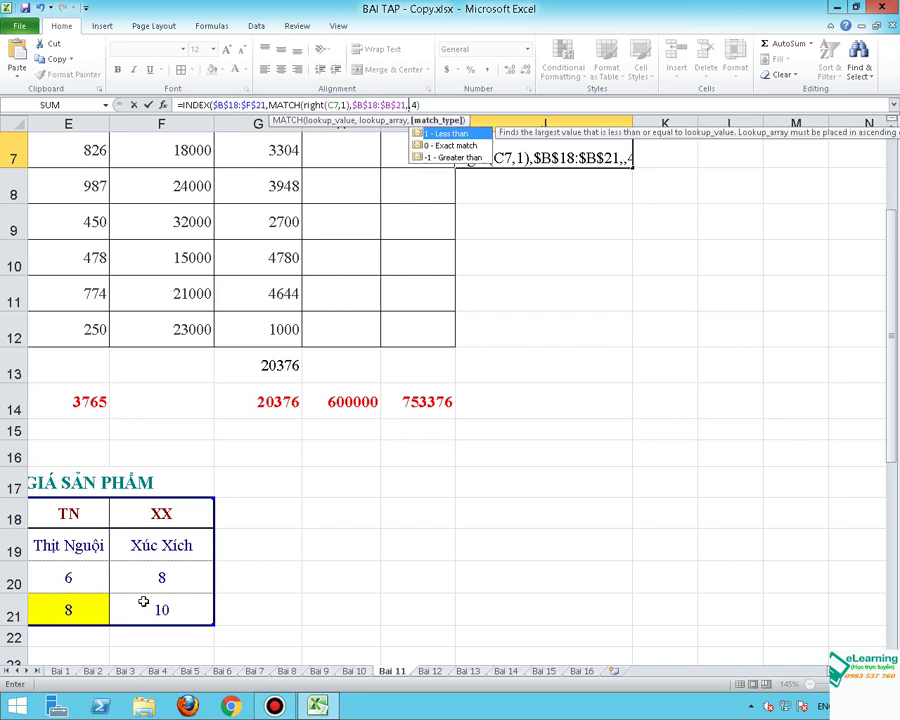
text(0))
key(Right)
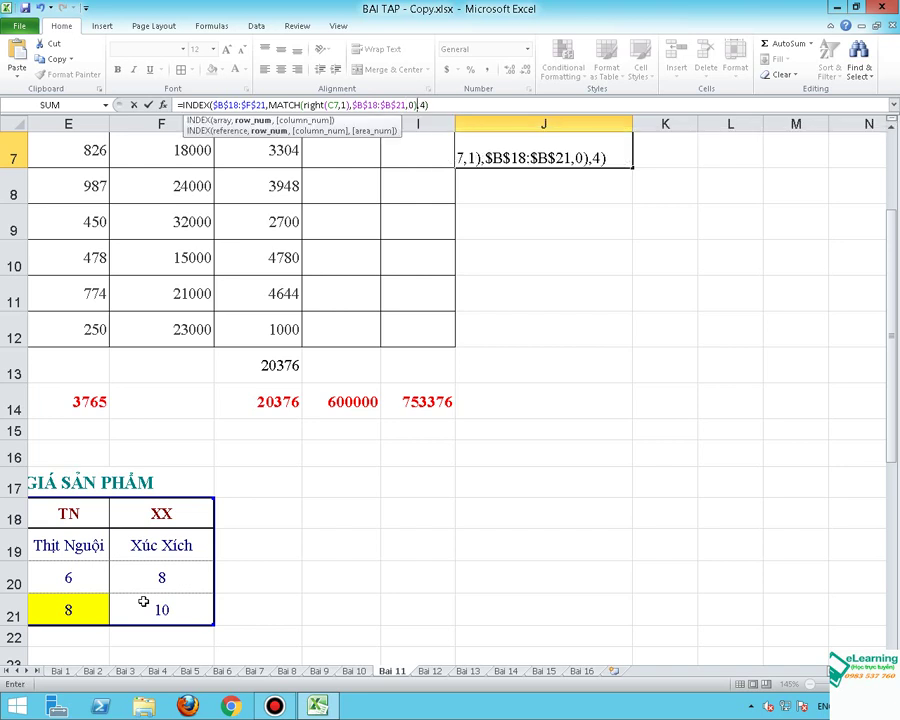
key(Return)
key(Up)
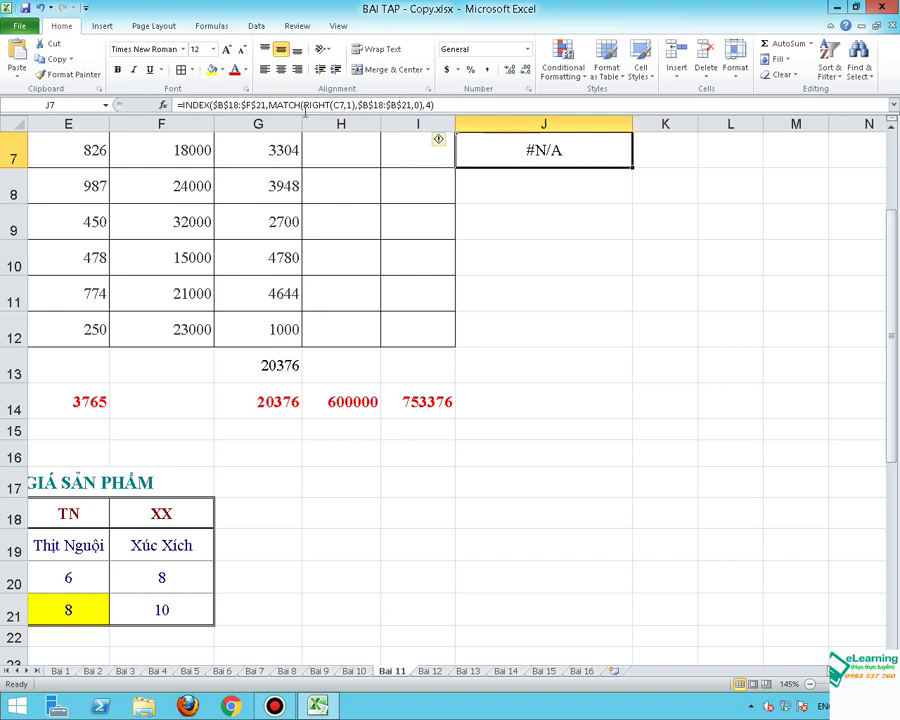
drag(304, 105, 354, 105)
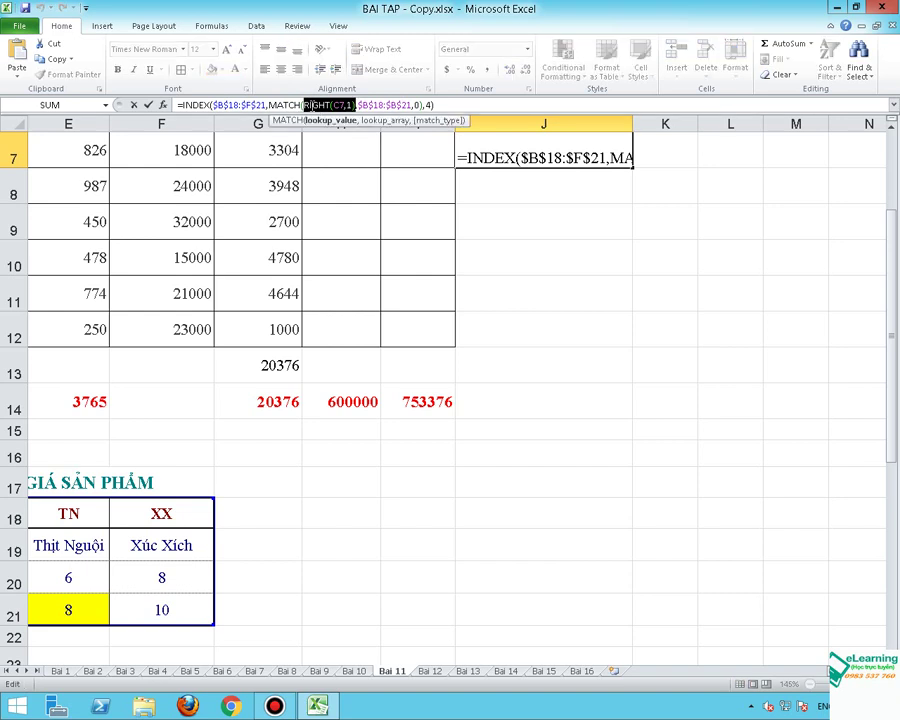
Step: Wrap RIGHT(C7,1) in VALUE() in J7's formula so the lookup returns 8
key(Right)
text(va)
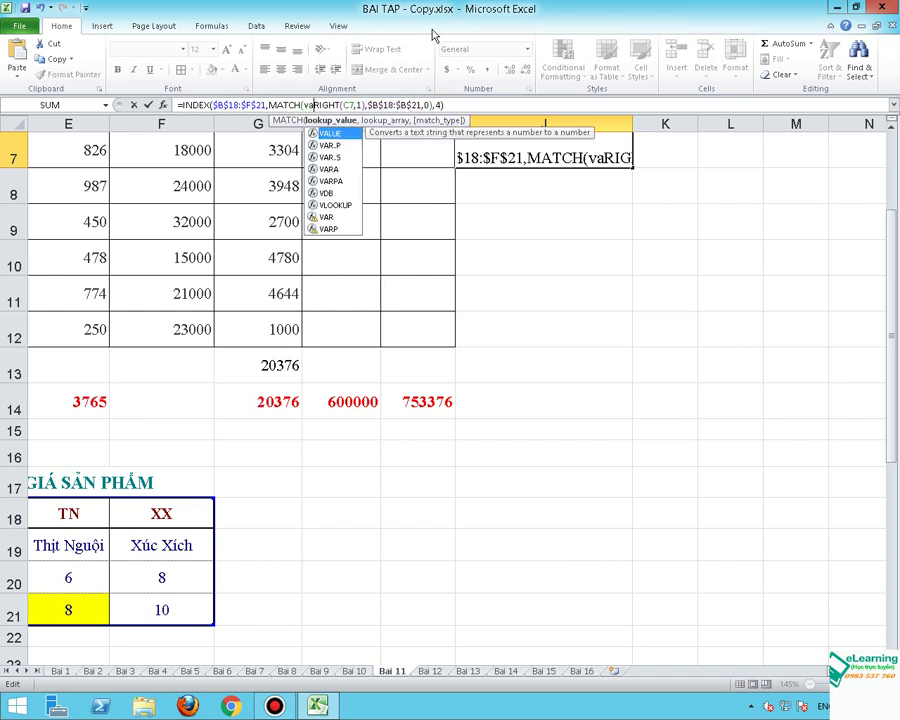
text(lue)
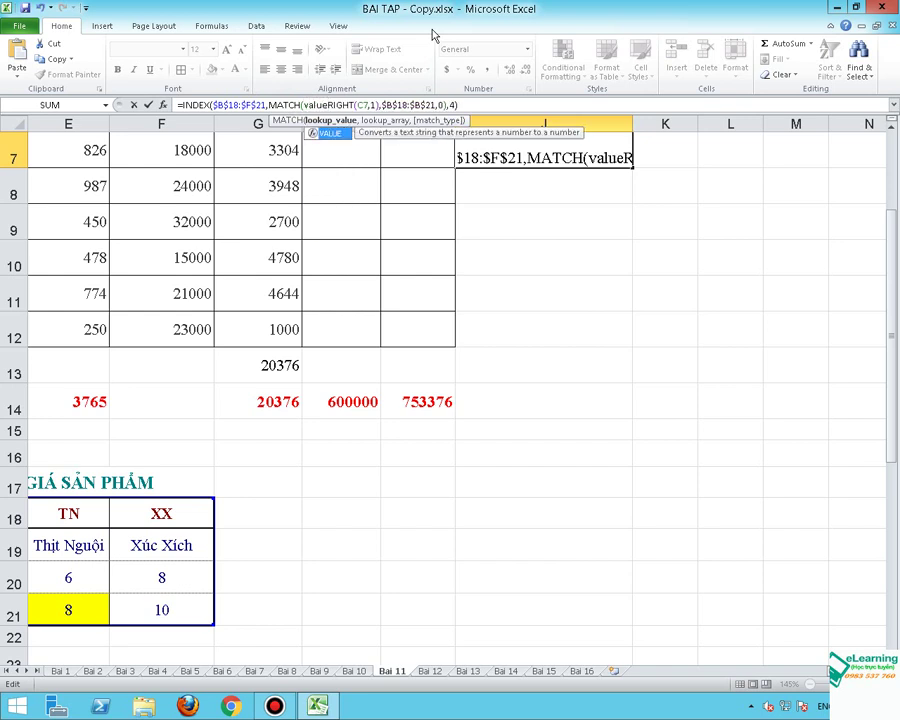
text(()
click(381, 104)
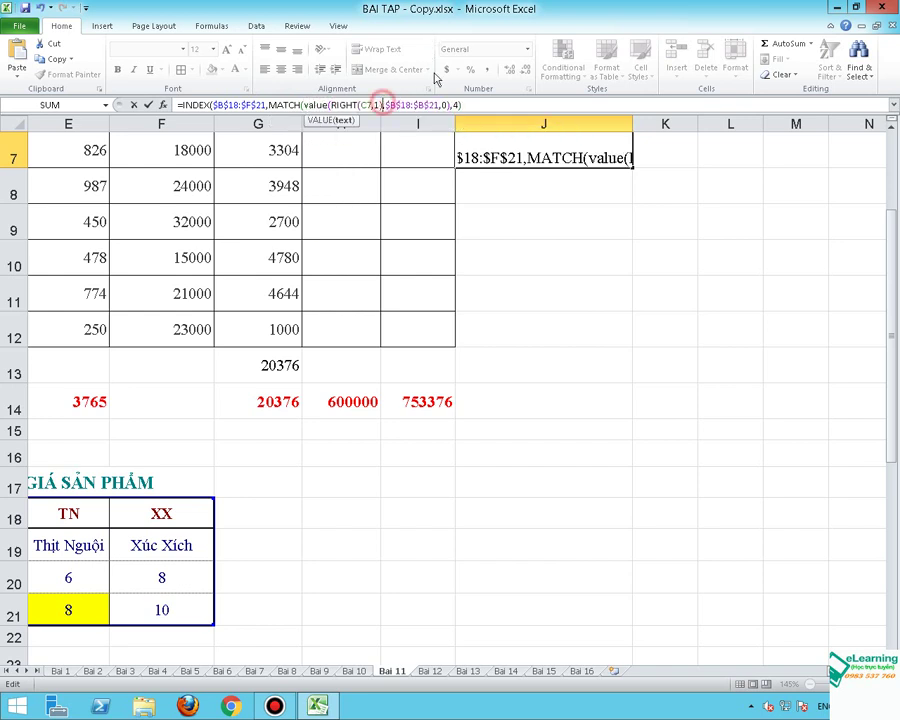
text())
key(ctrl+Return)
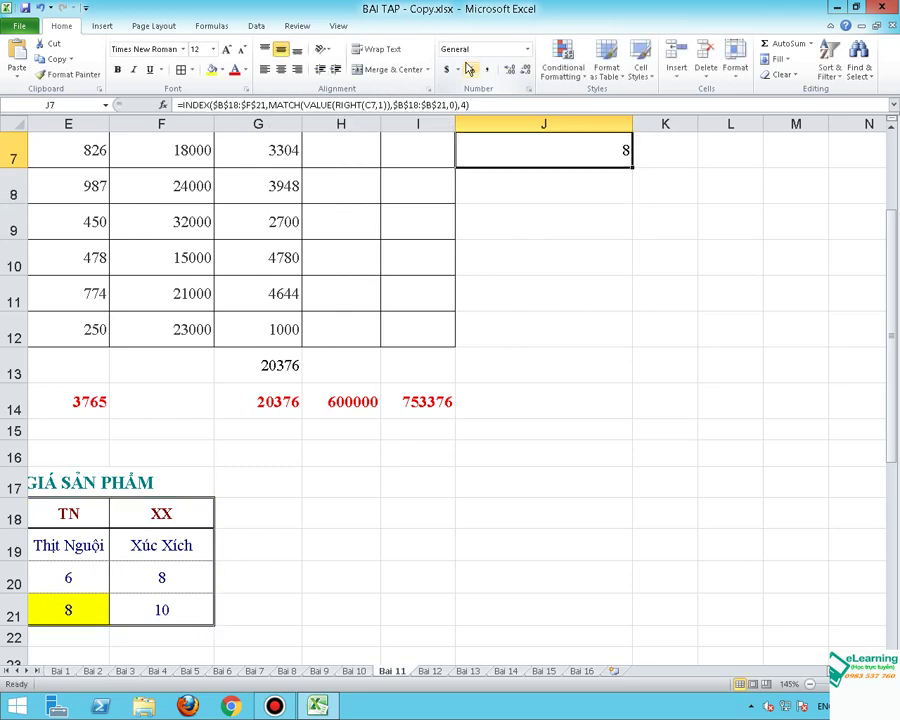
Step: Review Bảng 2's labels in B18:B21 and the value 8 in E21
scroll(450, 400, left, 4)
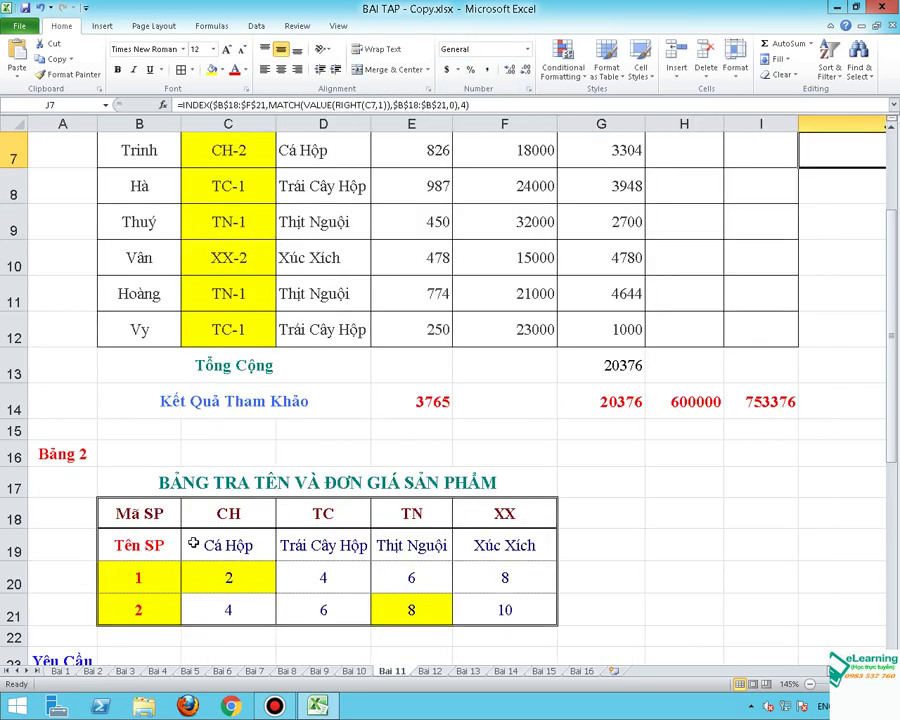
scroll(320, 352, up, 1)
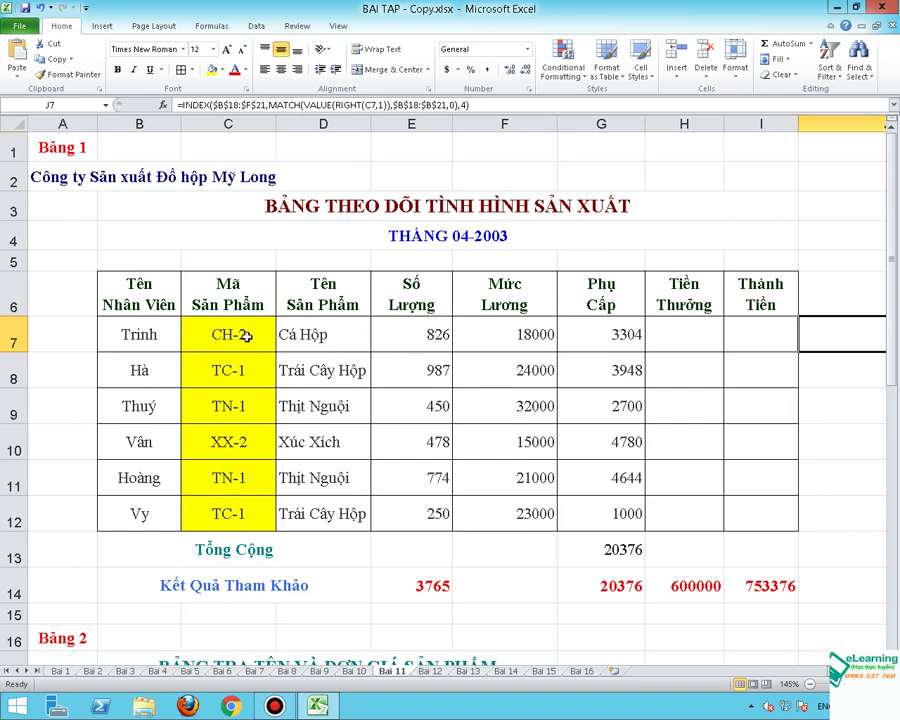
scroll(245, 332, down, 1)
scroll(245, 330, down, 1)
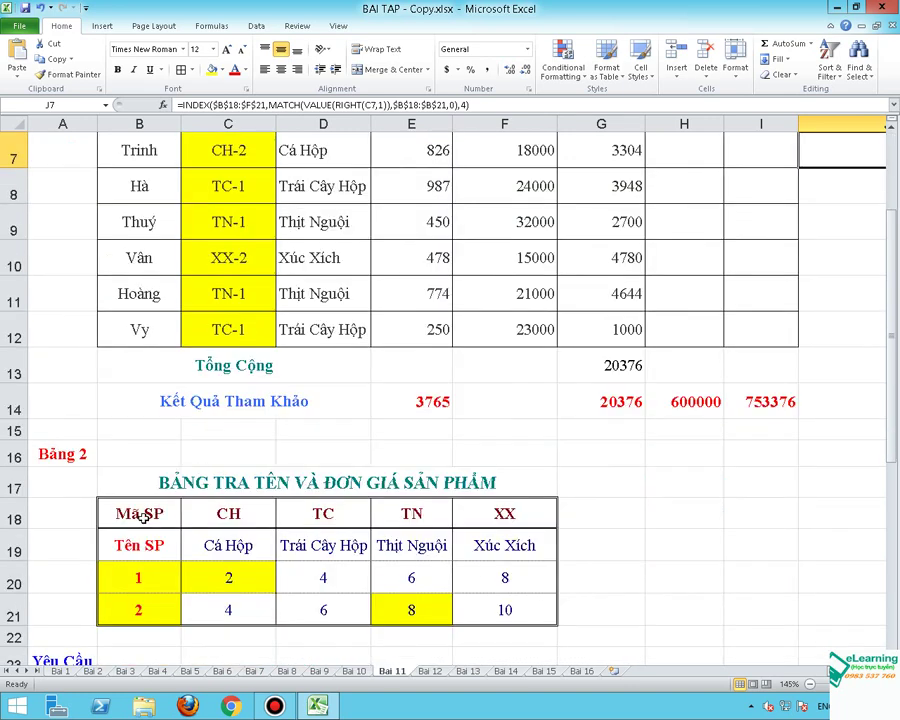
click(143, 515)
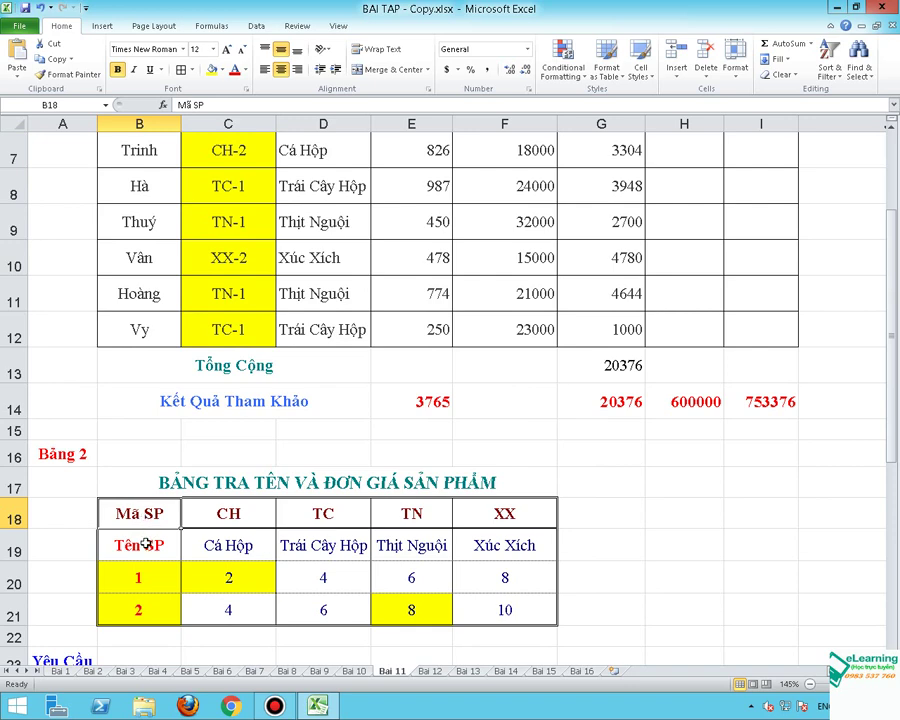
click(146, 538)
click(147, 580)
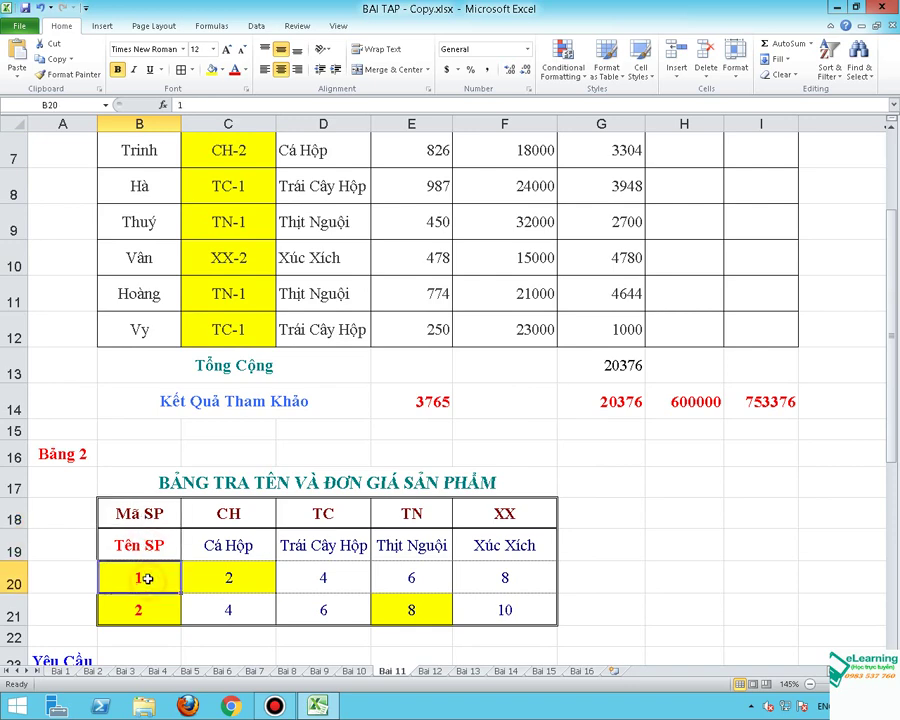
click(139, 609)
click(401, 620)
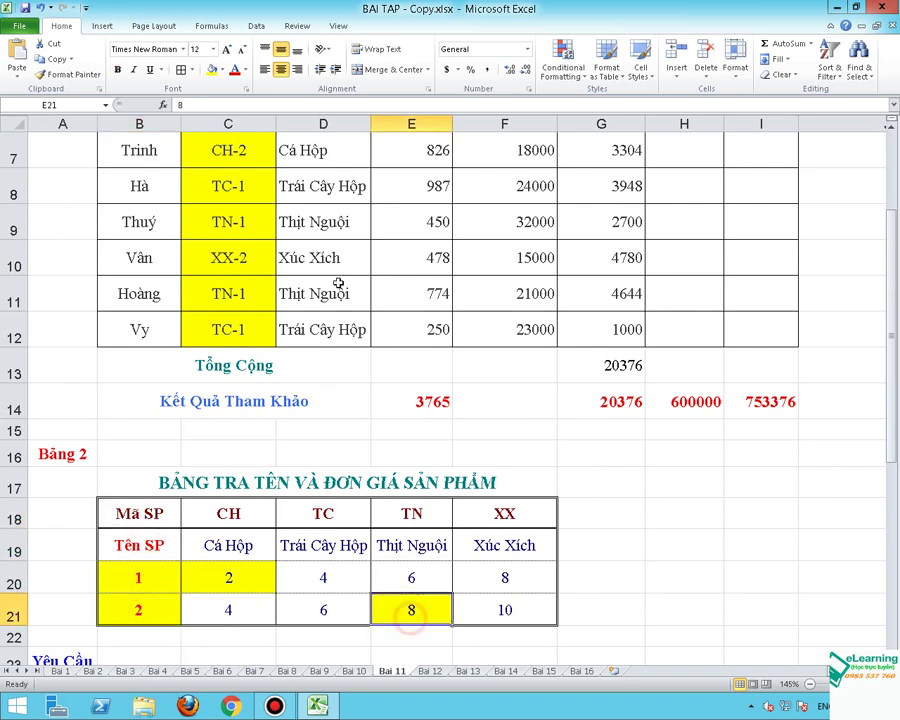
Step: Narrow column J while J7 still shows 8
scroll(295, 308, up, 2)
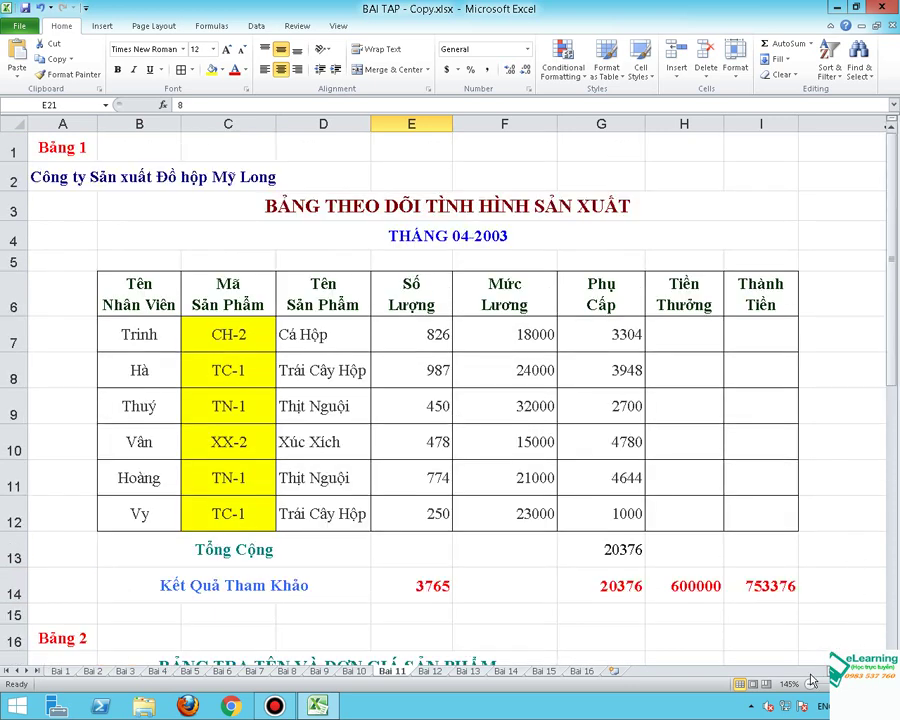
scroll(450, 400, right, 3)
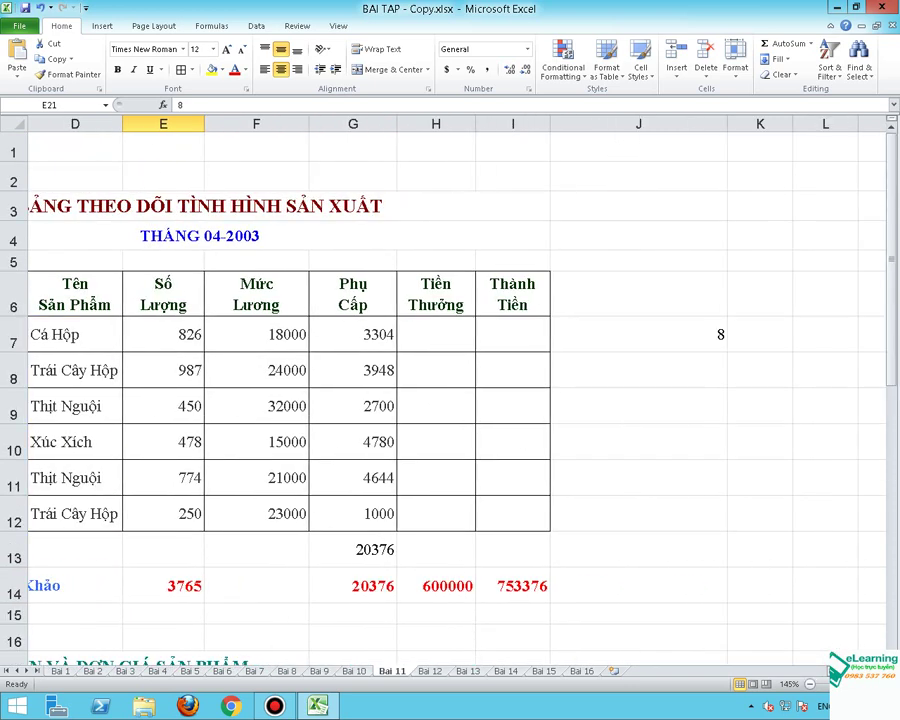
click(693, 344)
drag(729, 122, 663, 122)
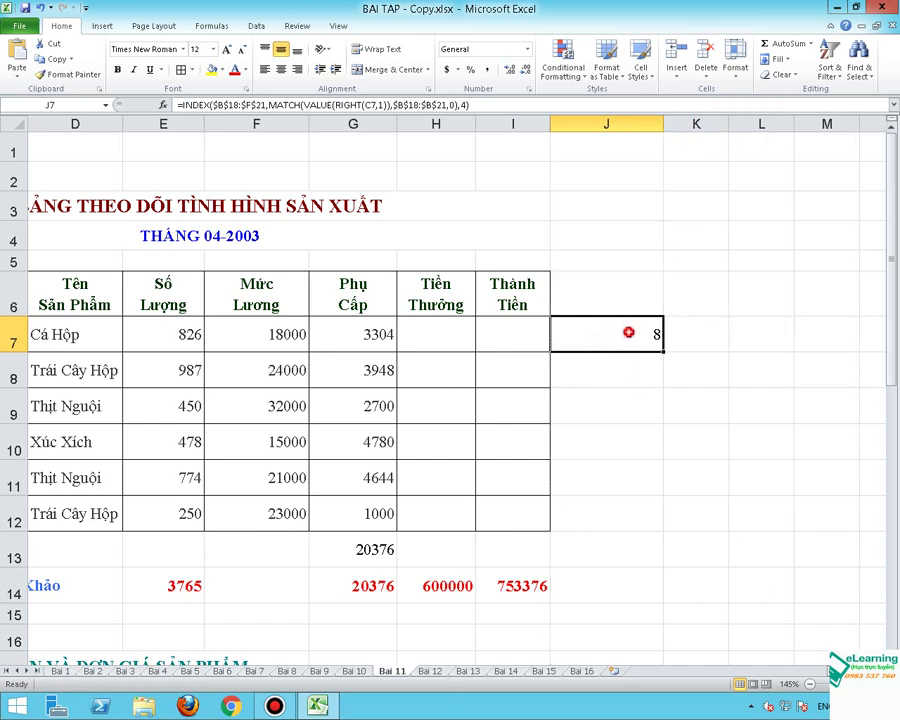
Step: Replace the fixed column number 4 in J7's INDEX formula with a MATCH function
double_click(626, 332)
drag(457, 104, 268, 104)
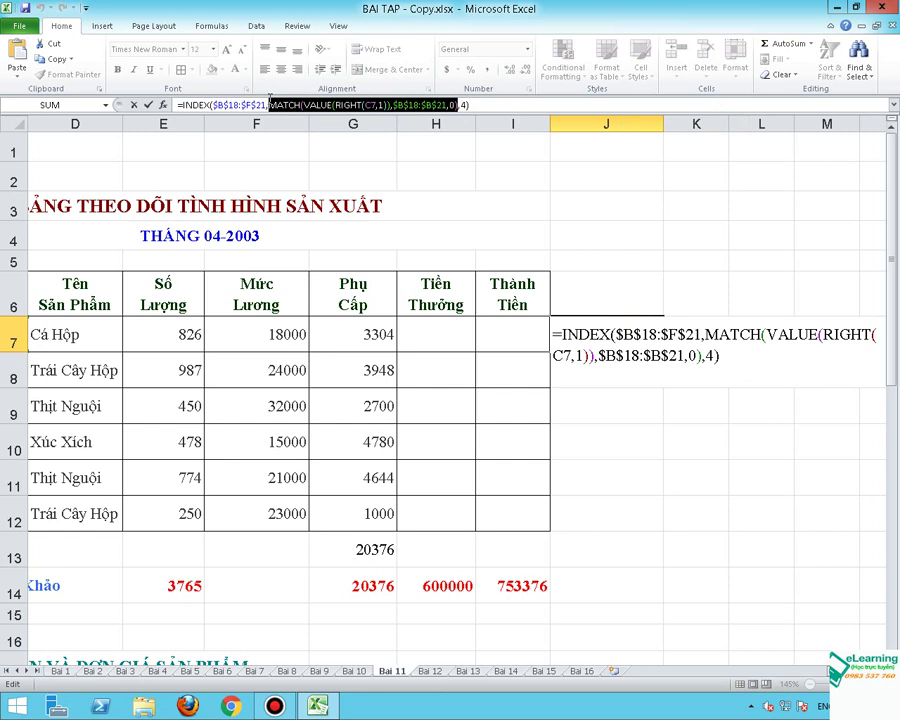
click(463, 104)
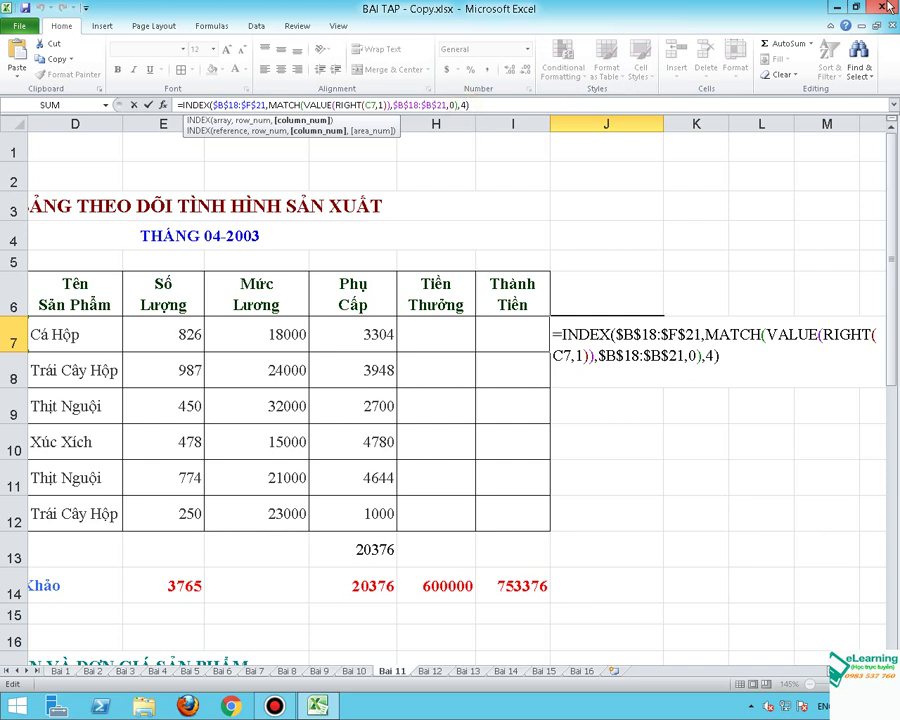
key(BackSpace)
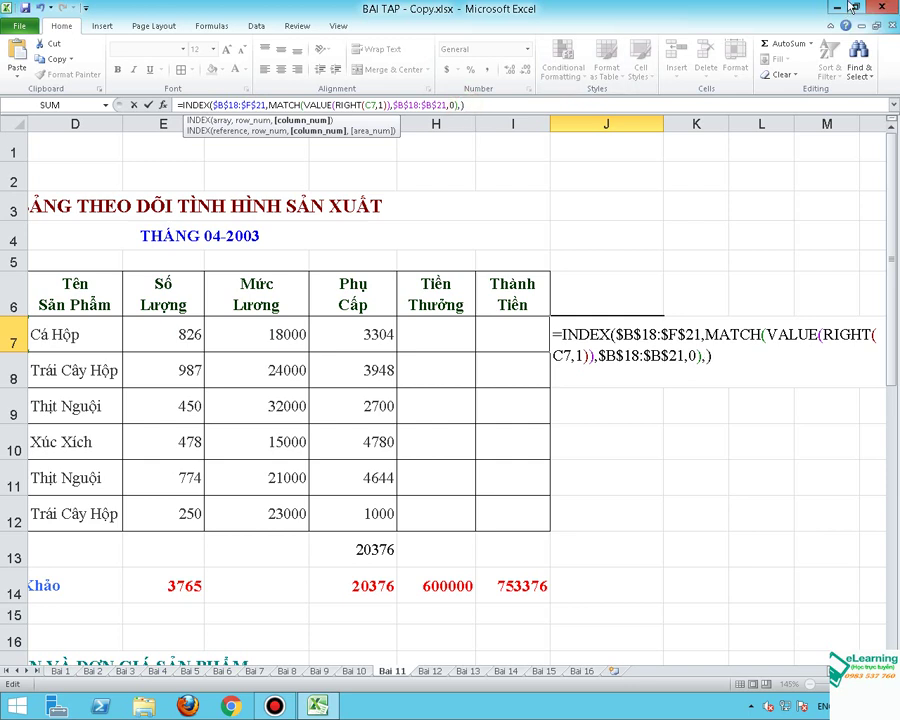
text(ma)
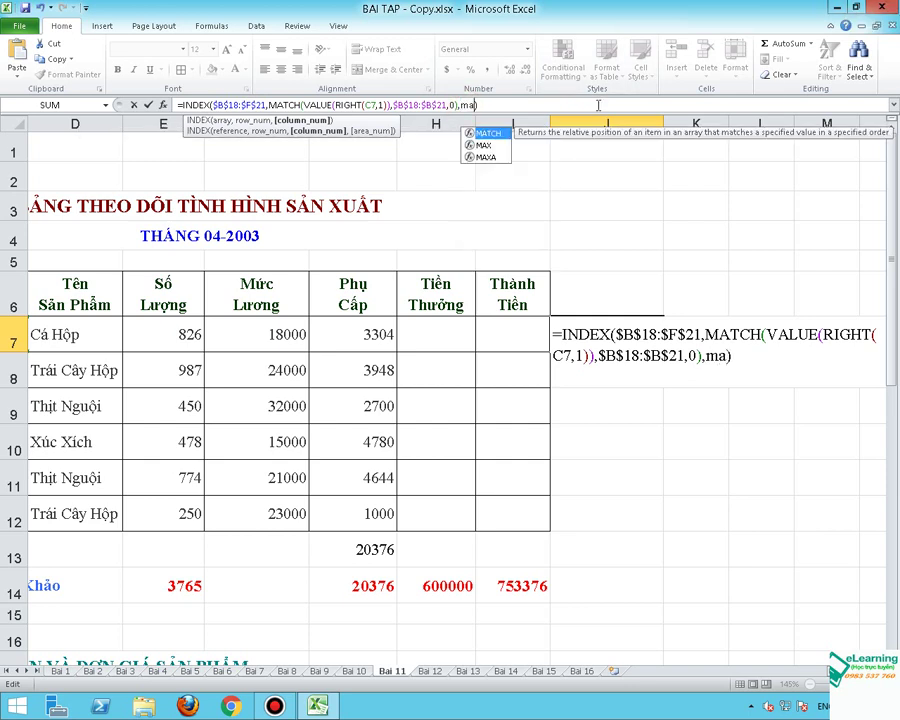
double_click(481, 134)
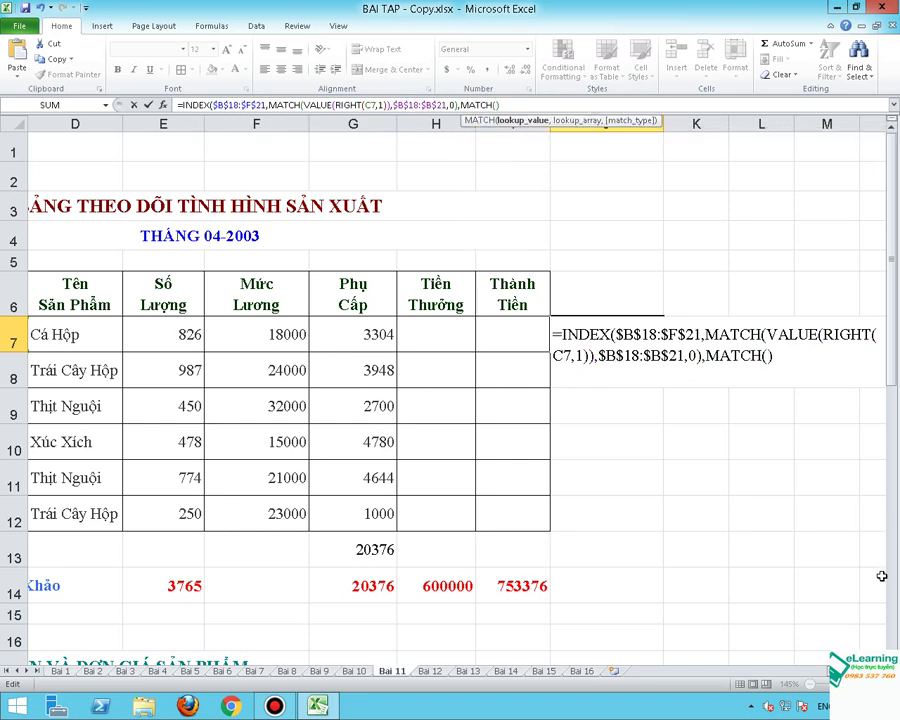
Step: Give MATCH the arguments LEFT(C7,2), absolute $B$18:$F$18 and match type 0
scroll(881, 576, left, 1)
scroll(240, 340, left, 2)
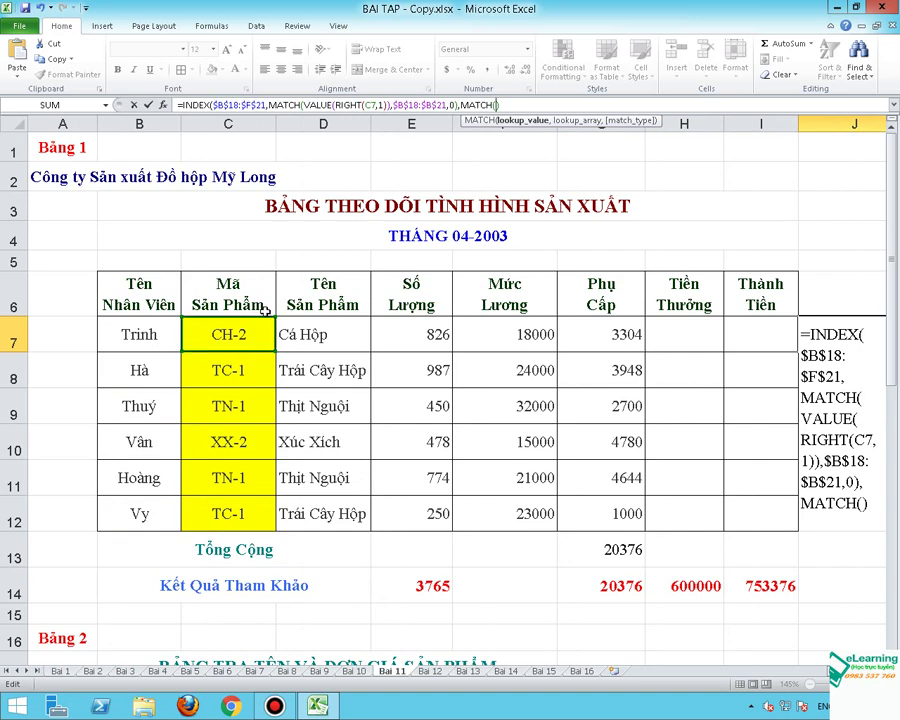
text(lef)
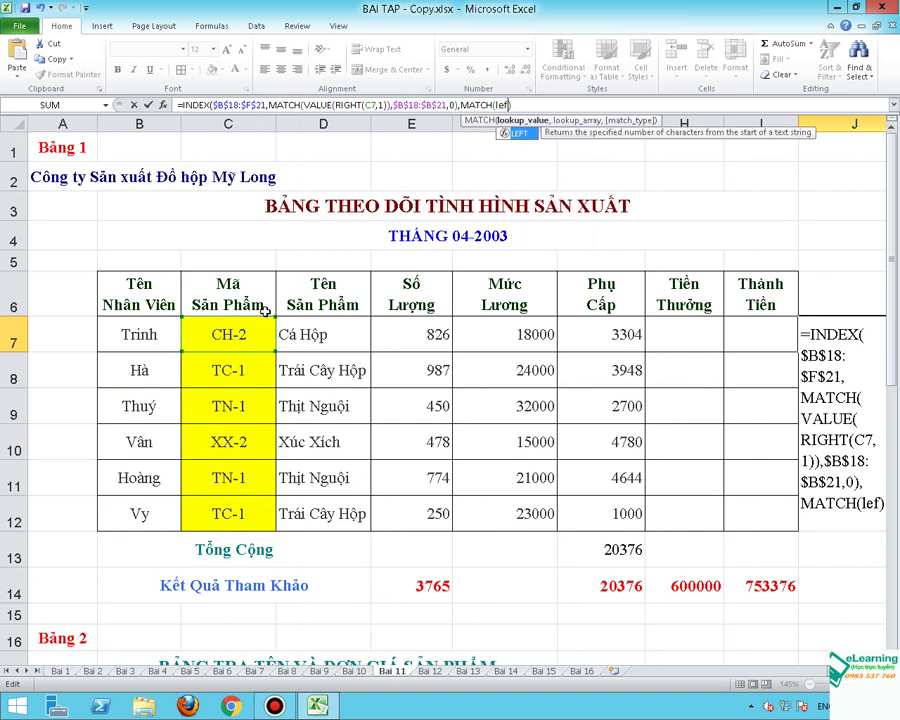
text(t)
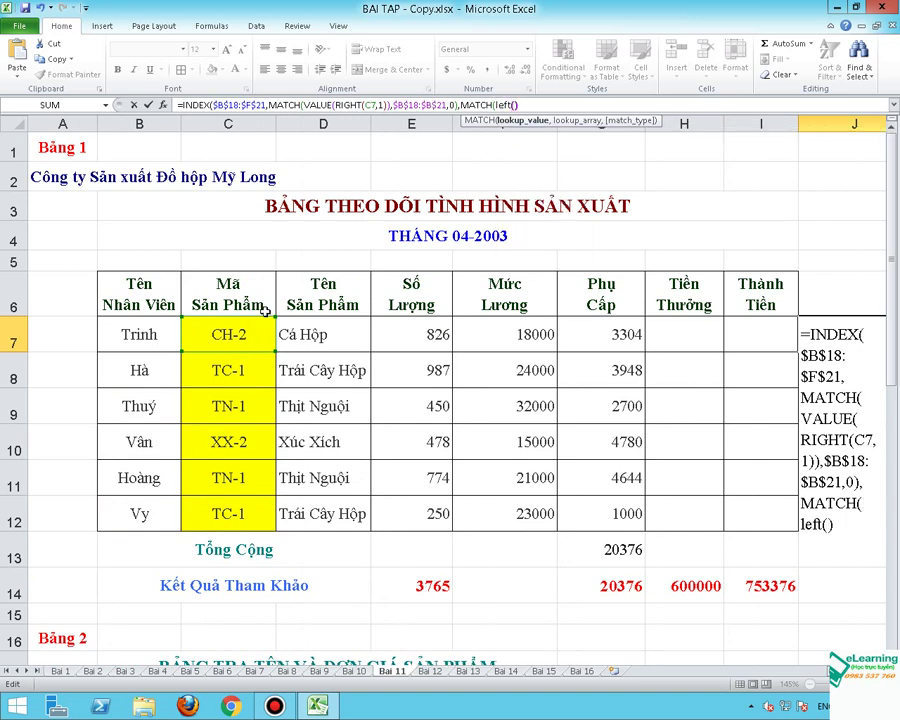
text(()
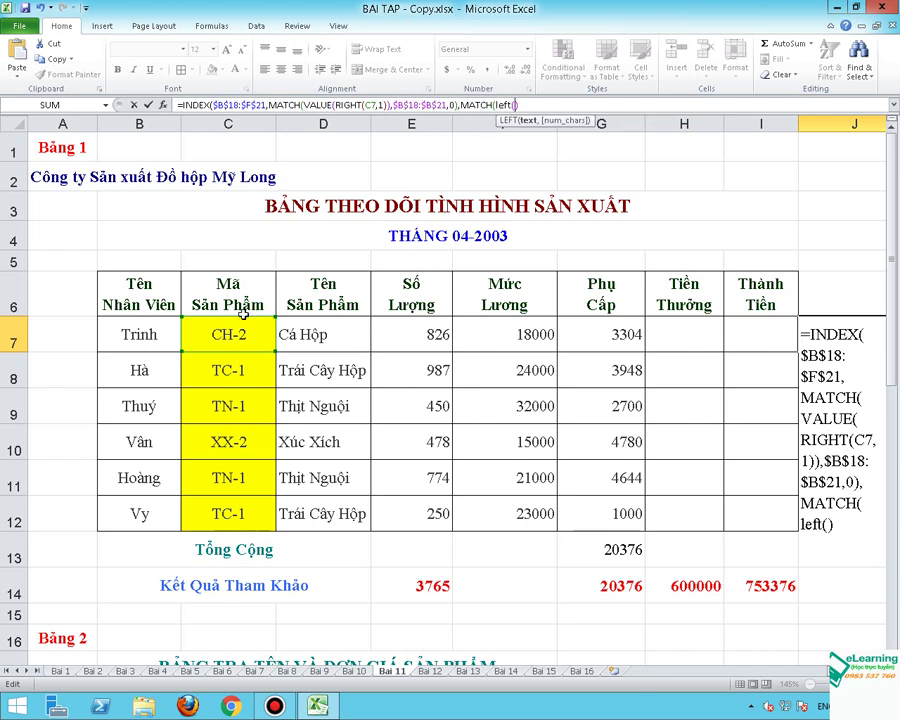
click(222, 318)
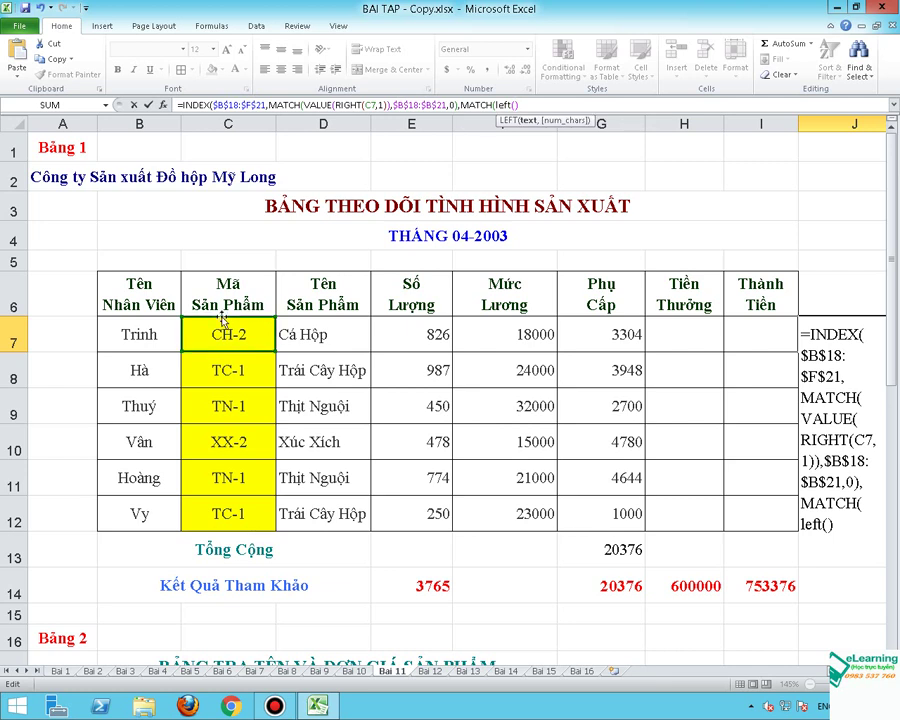
text(C7,)
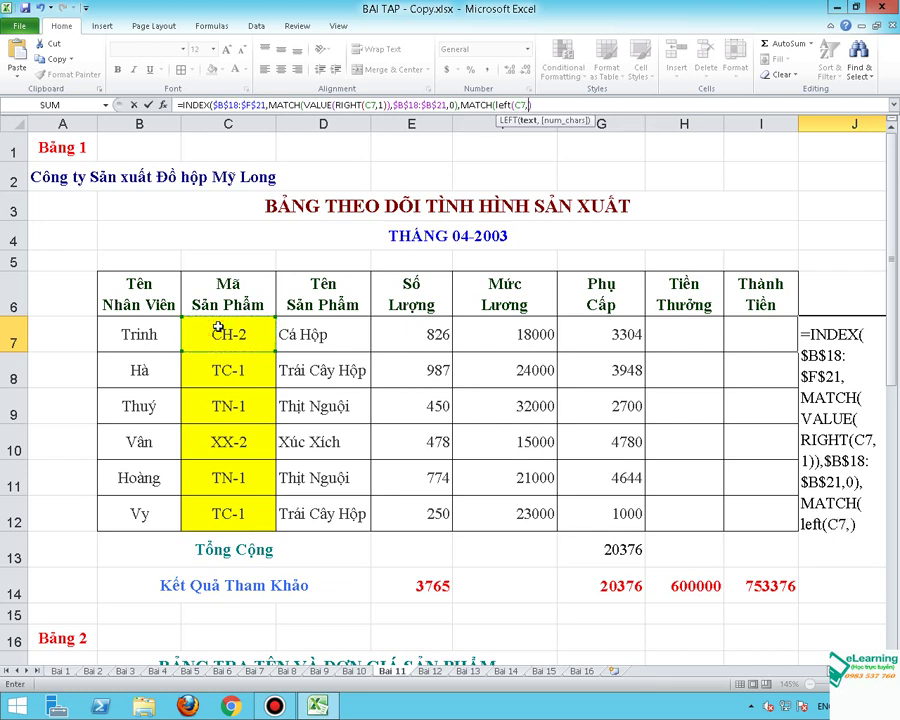
text(2),)
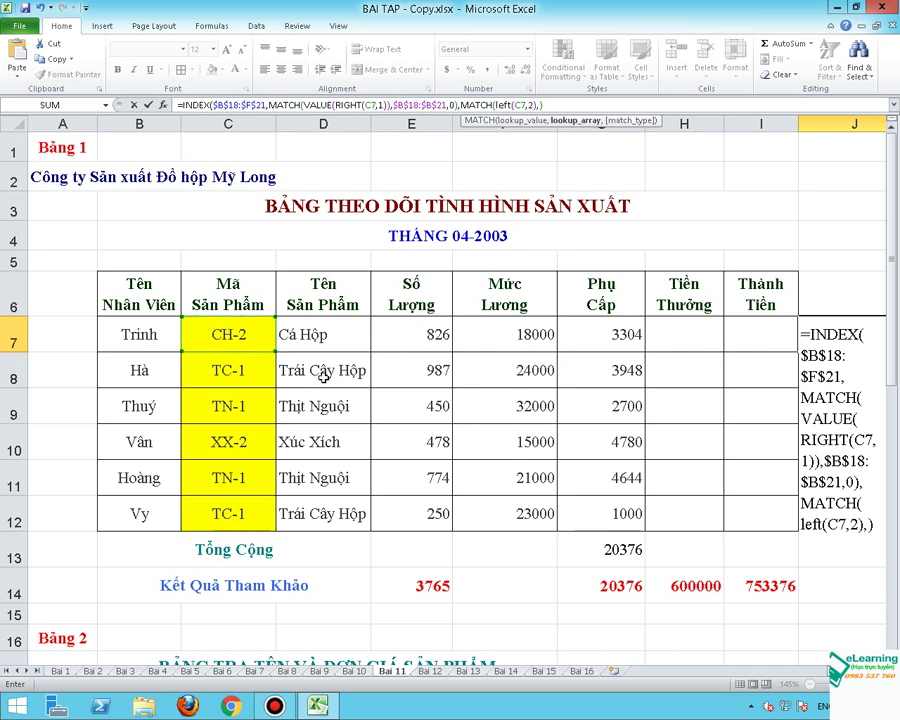
drag(883, 235, 884, 245)
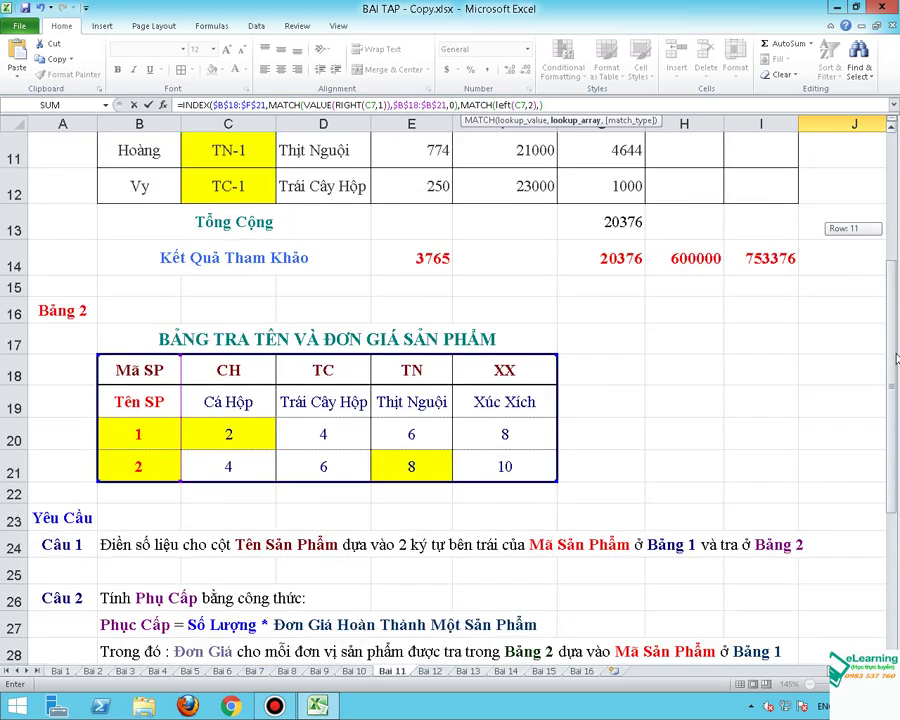
drag(144, 371, 521, 372)
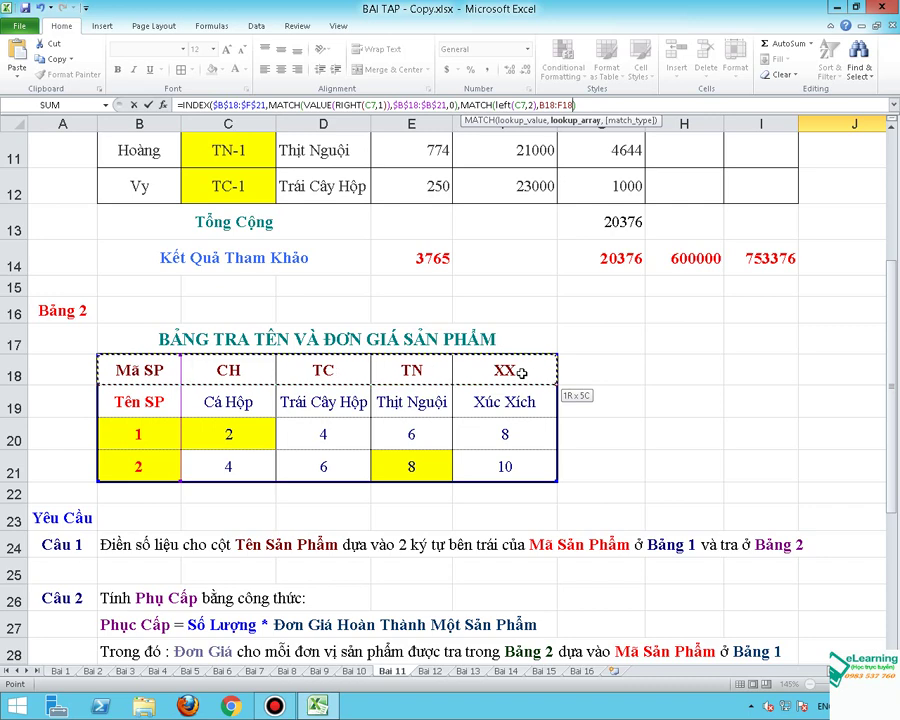
key(F4)
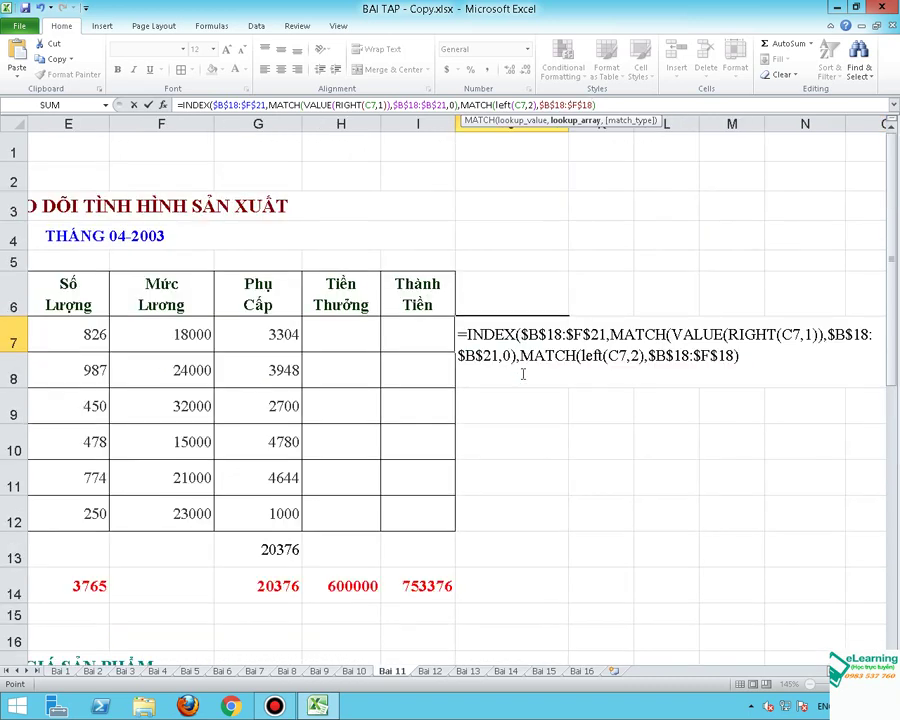
text(,0)
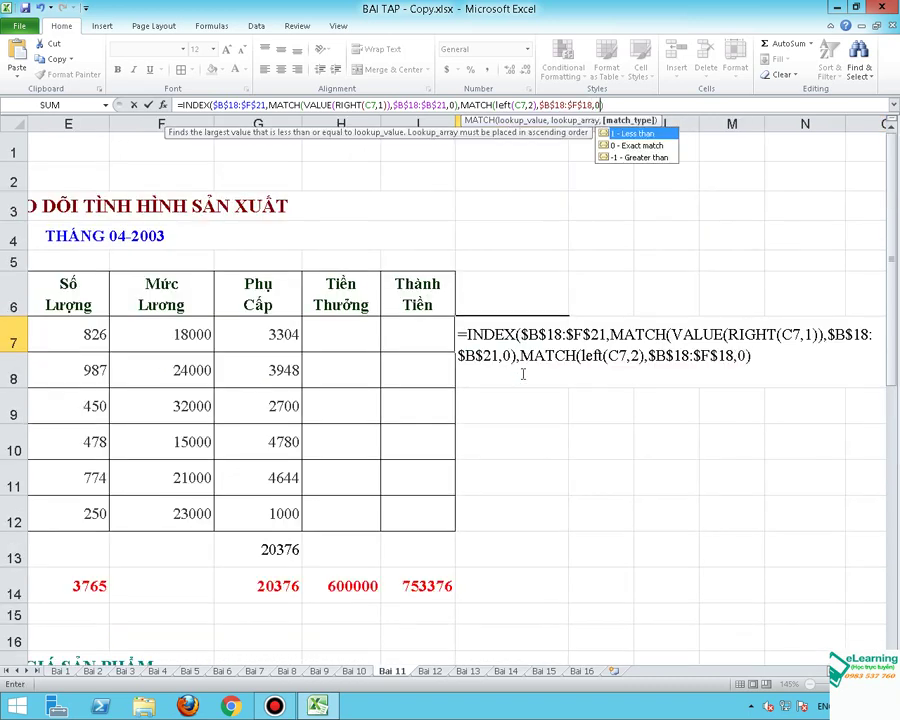
text())
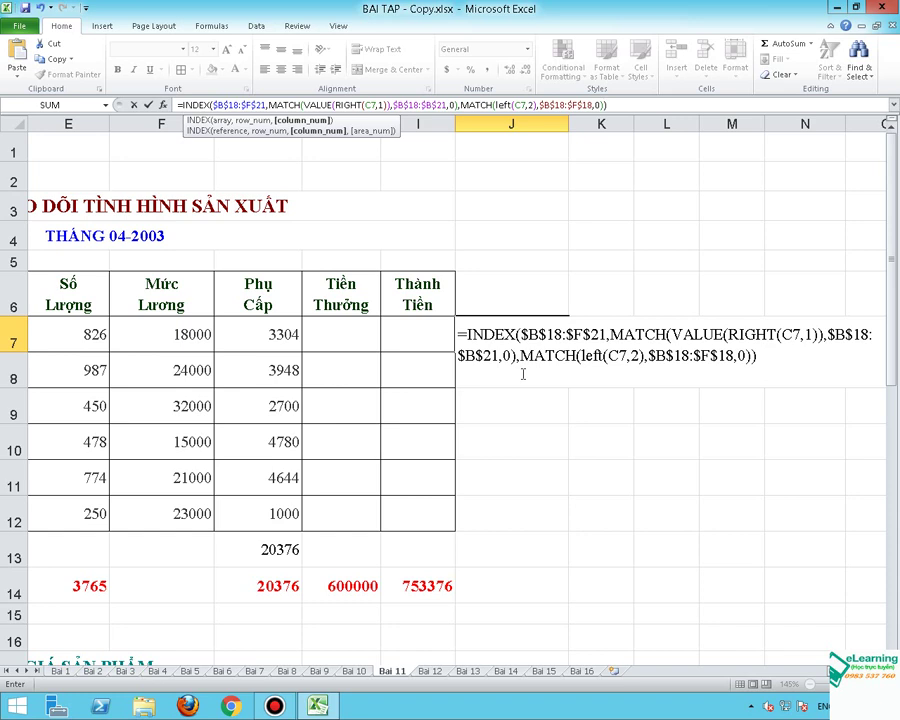
Step: Commit J7's INDEX/MATCH lookup and copy it down to J12
key(Return)
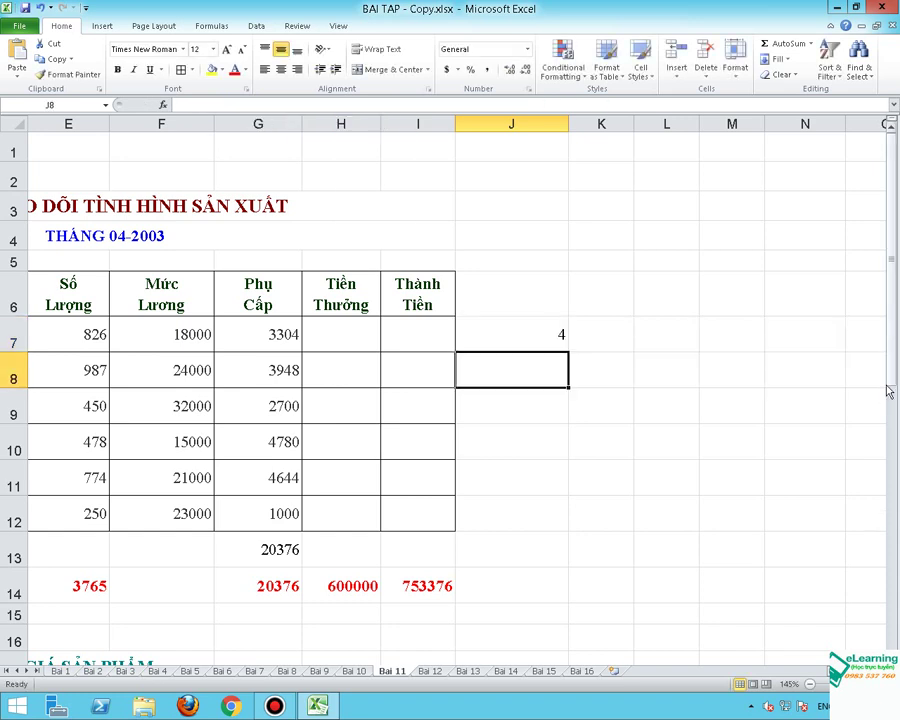
key(Up)
drag(568, 352, 552, 527)
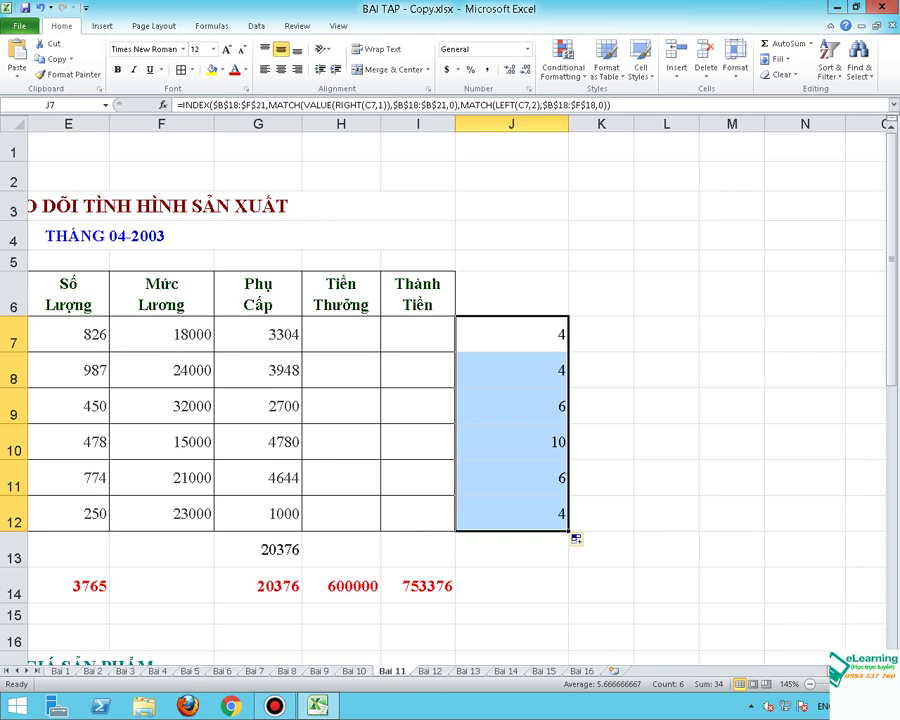
scroll(797, 655, left, 1)
scroll(450, 400, left, 1)
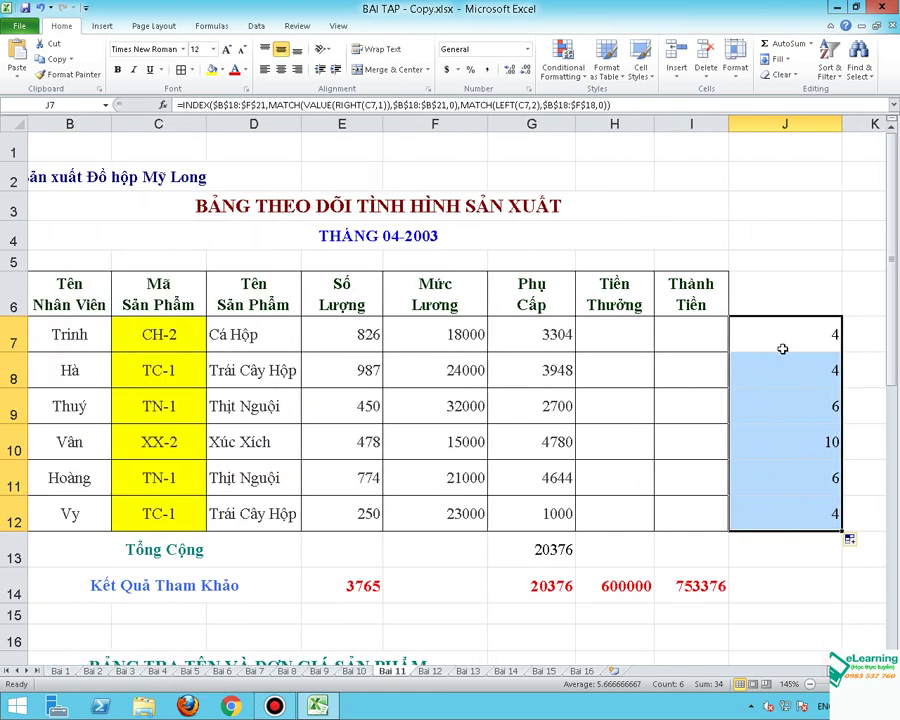
Step: Multiply J7's looked-up price by quantity E7 and copy the formula down to J12
click(785, 342)
double_click(745, 335)
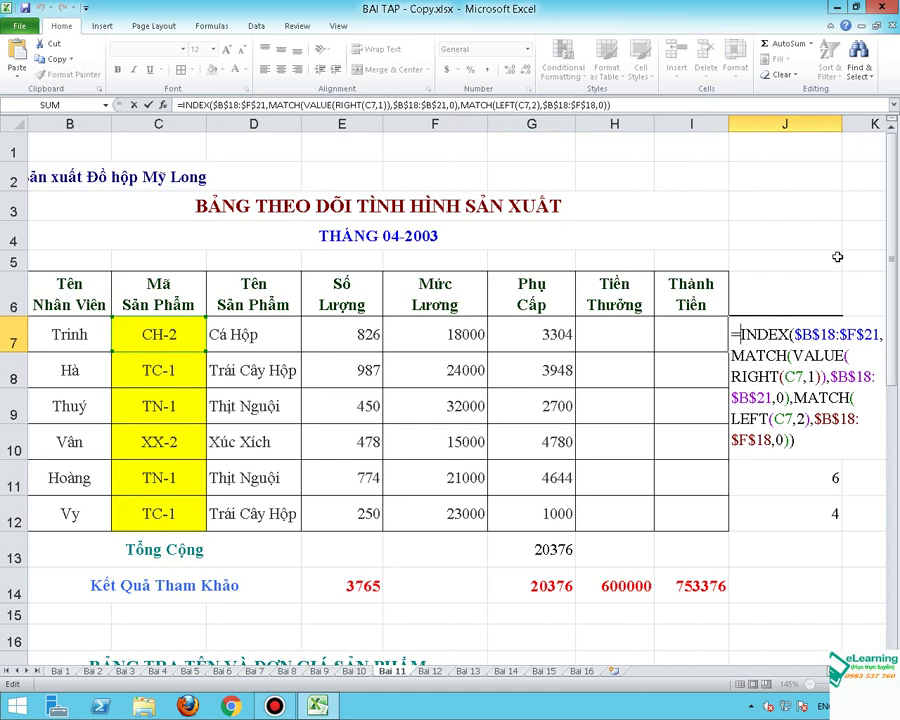
click(353, 326)
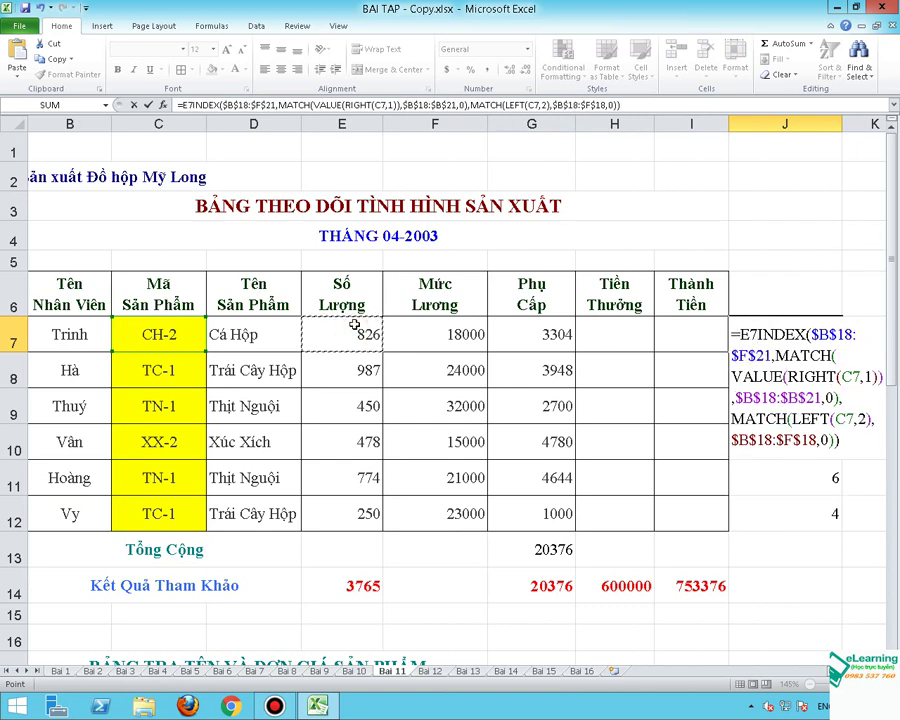
text(*)
key(Return)
key(Up)
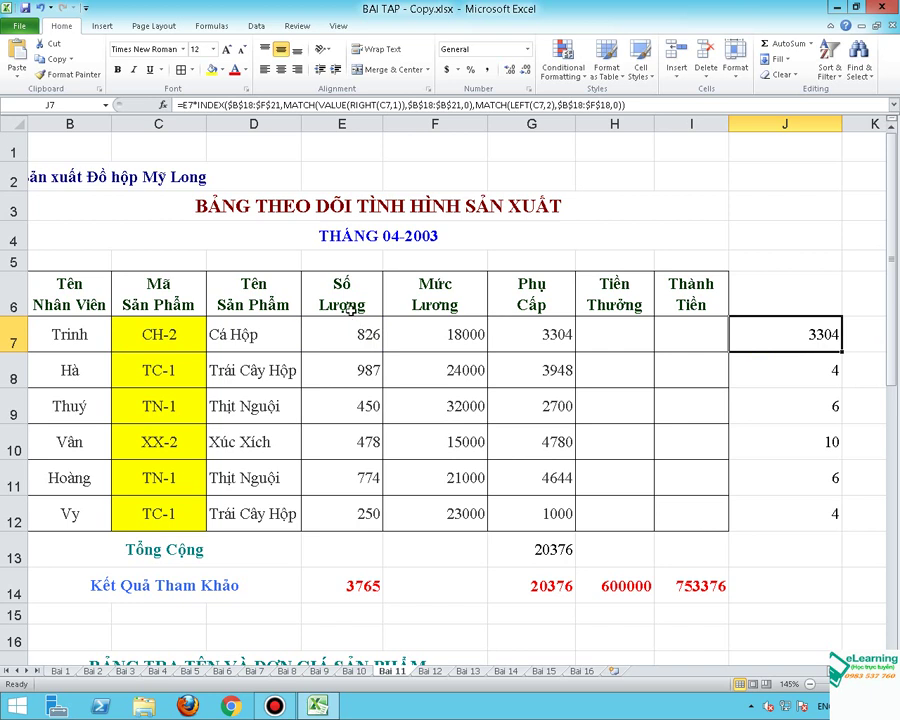
drag(842, 352, 841, 514)
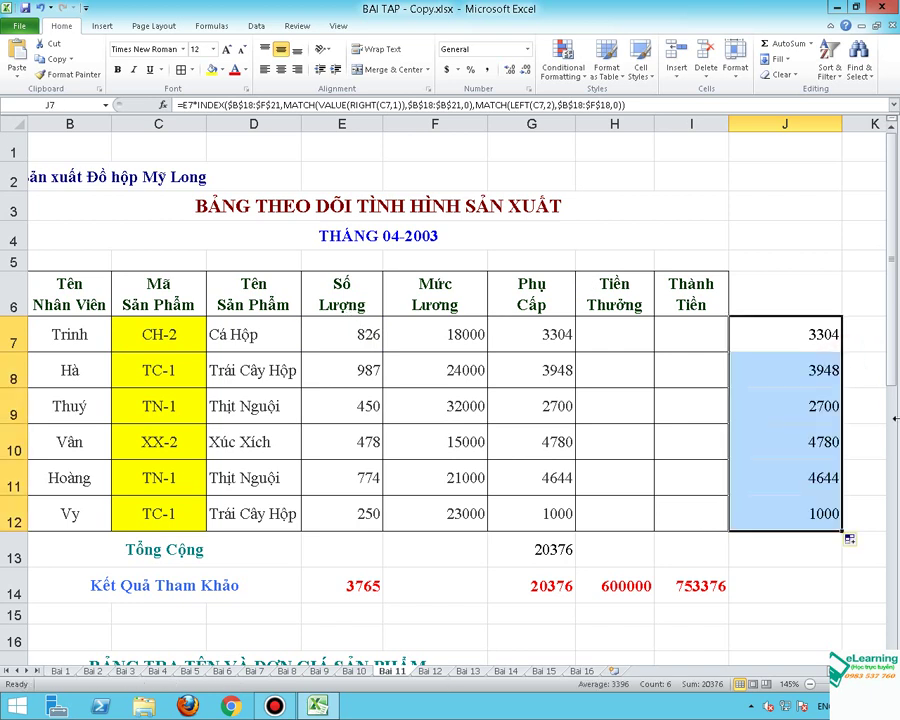
Step: Total J7:J12 in J13 with AutoSum, giving 20376, then check G7's Phụ Cấp formula
click(786, 549)
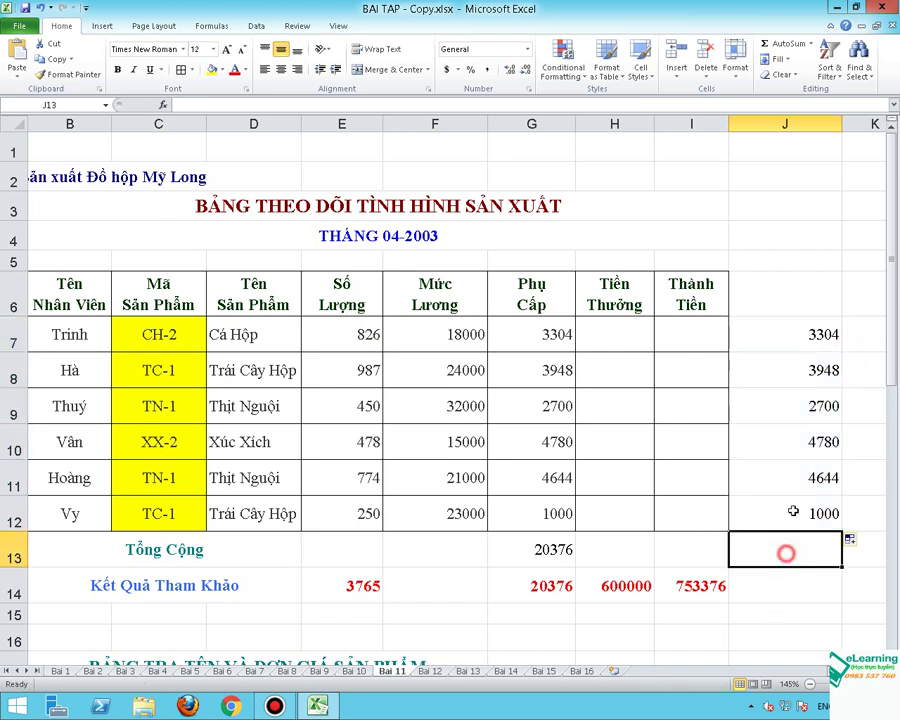
click(788, 45)
key(Return)
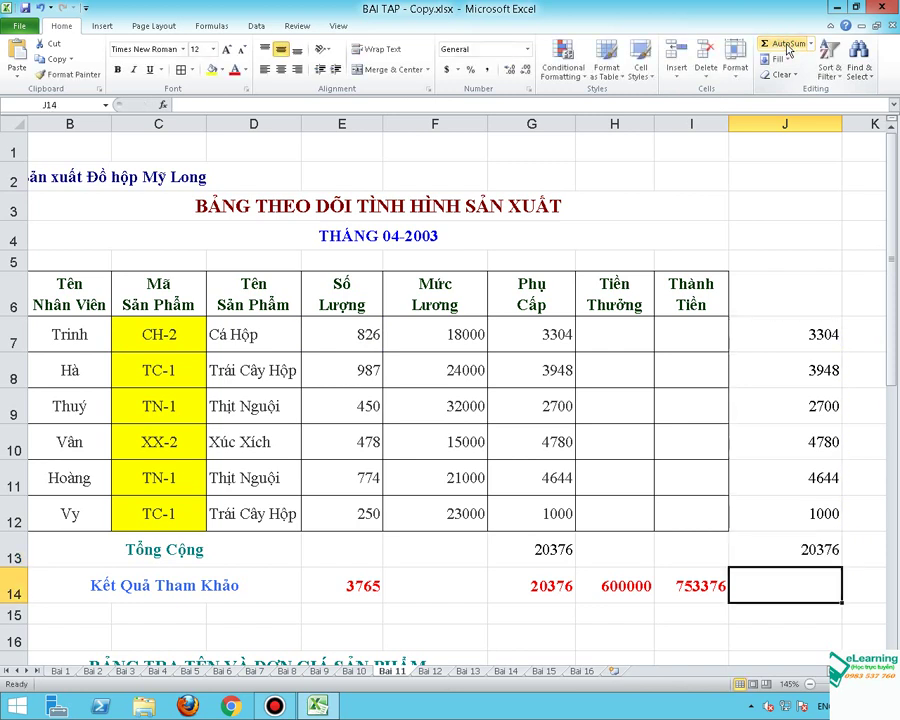
key(Up)
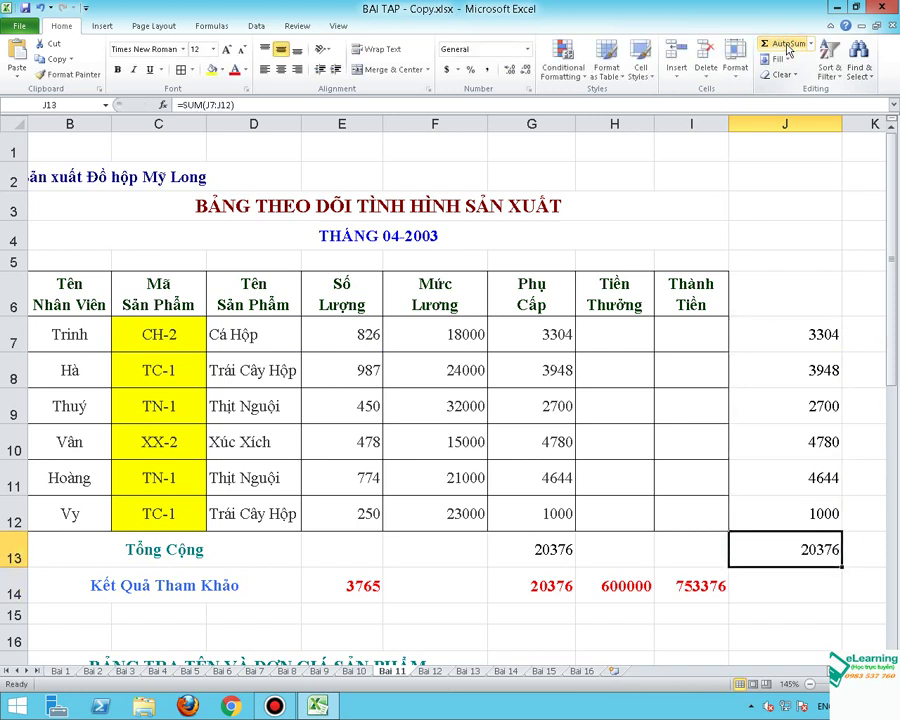
click(550, 337)
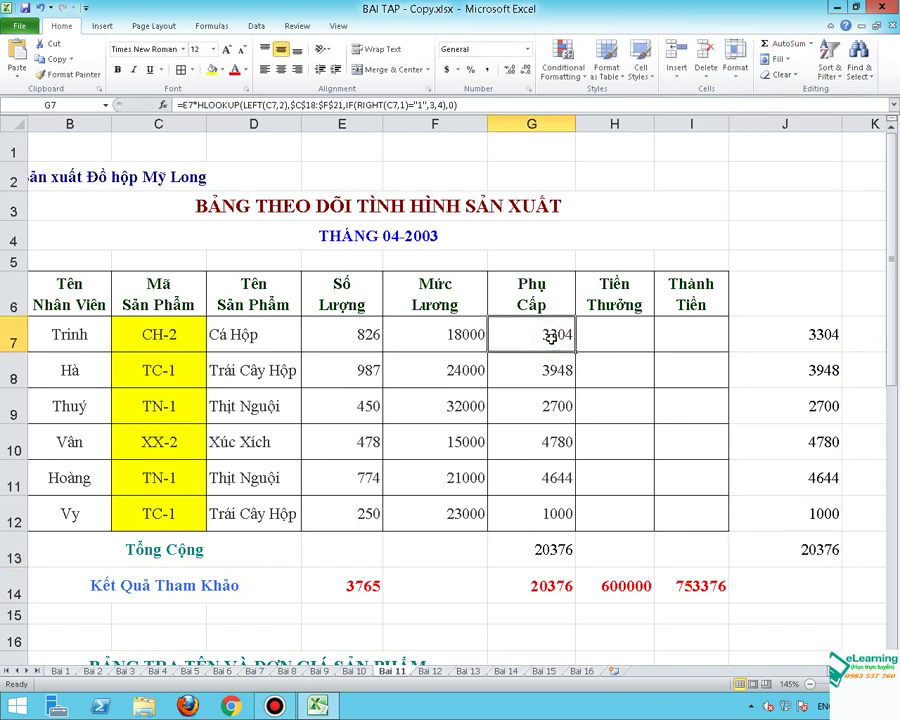
click(840, 337)
click(522, 338)
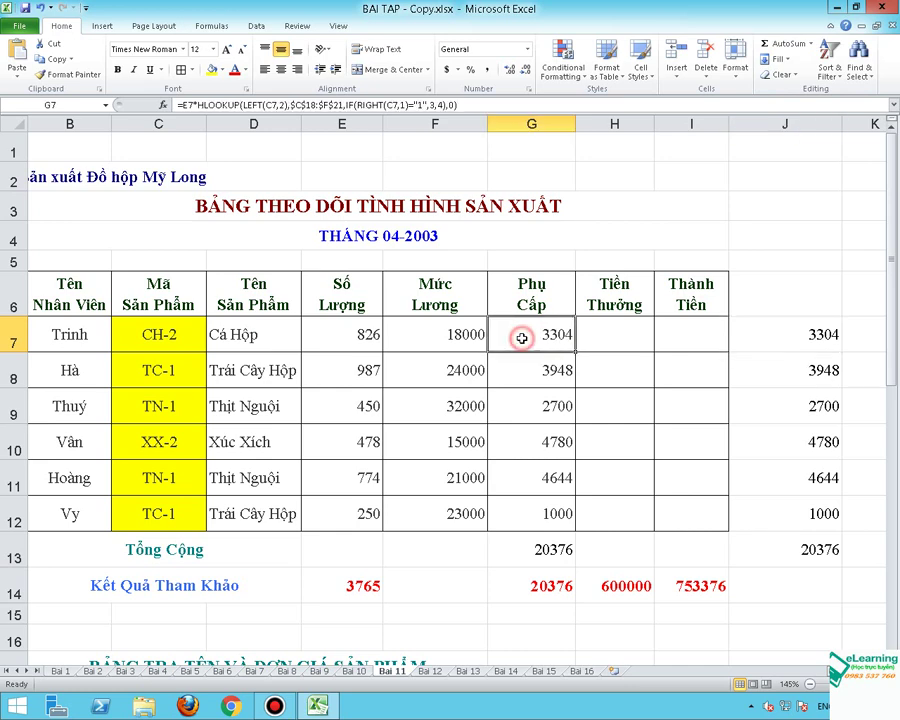
double_click(779, 335)
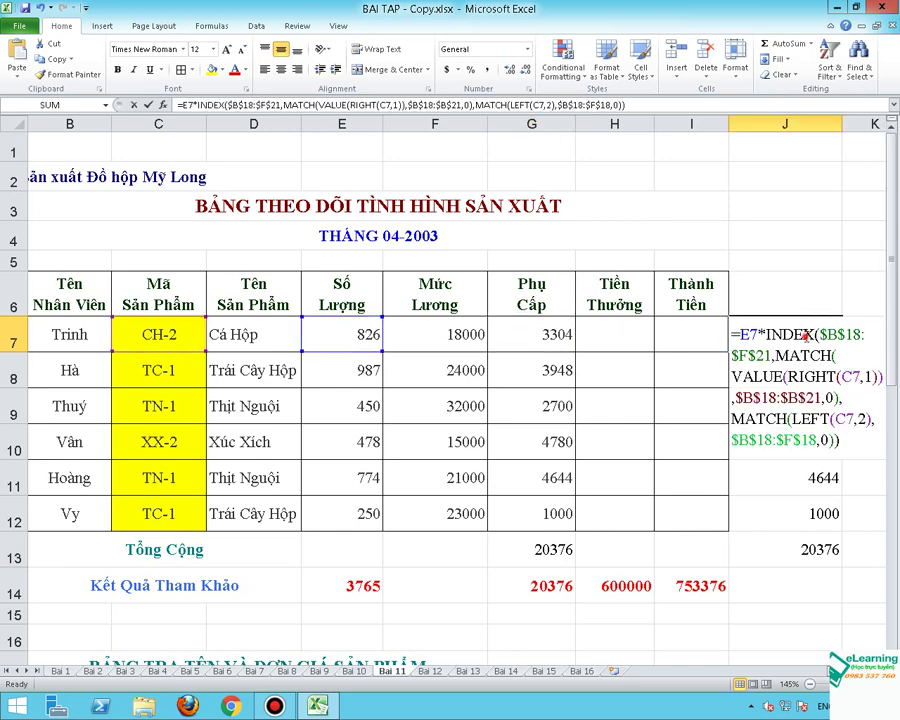
click(637, 105)
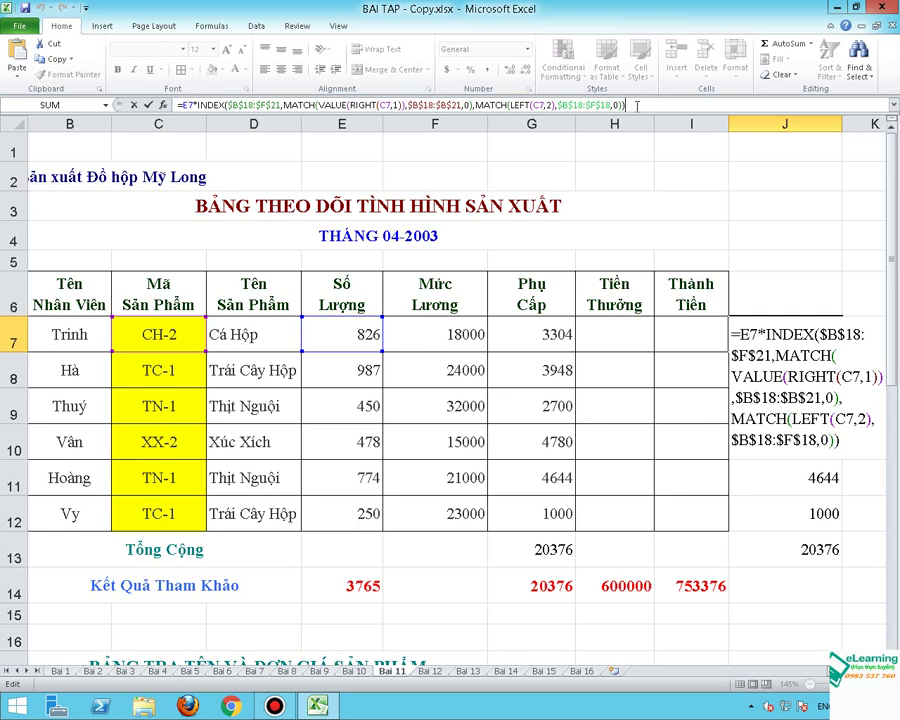
key(Return)
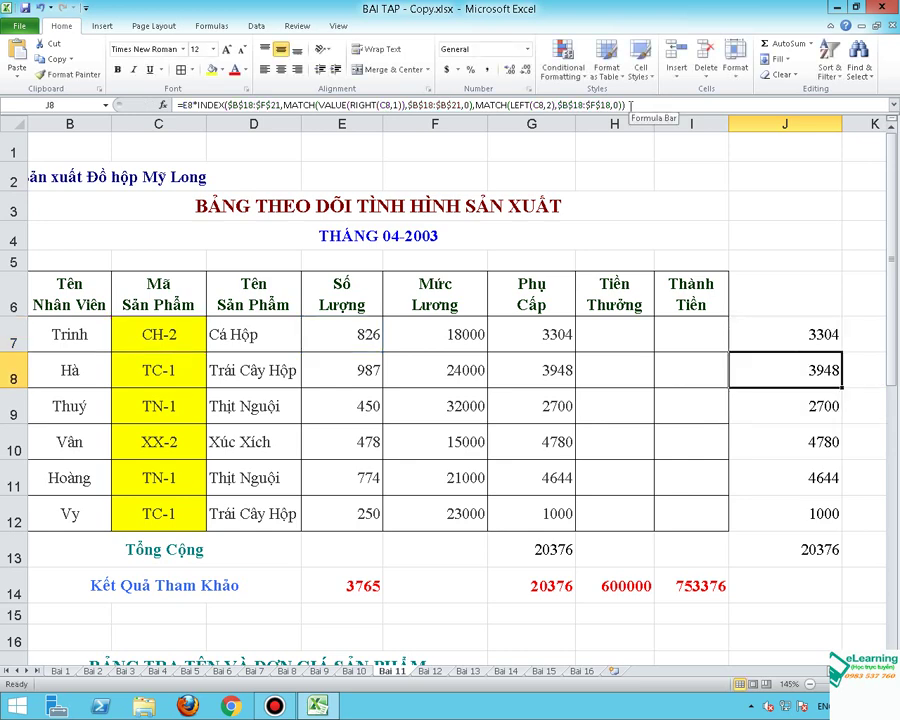
click(800, 345)
scroll(437, 590, down, 4)
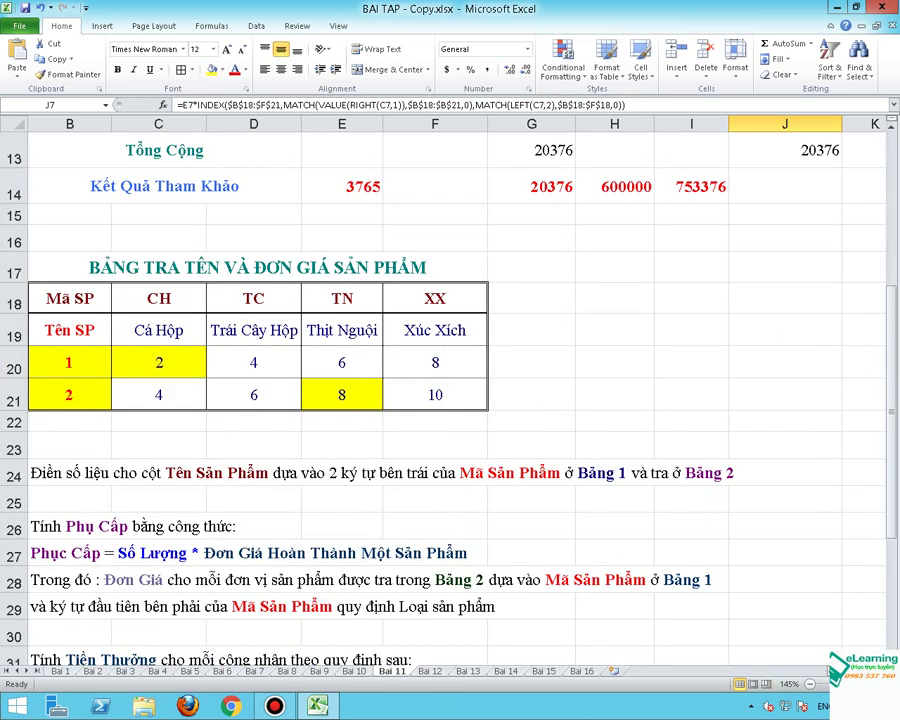
drag(705, 671, 690, 683)
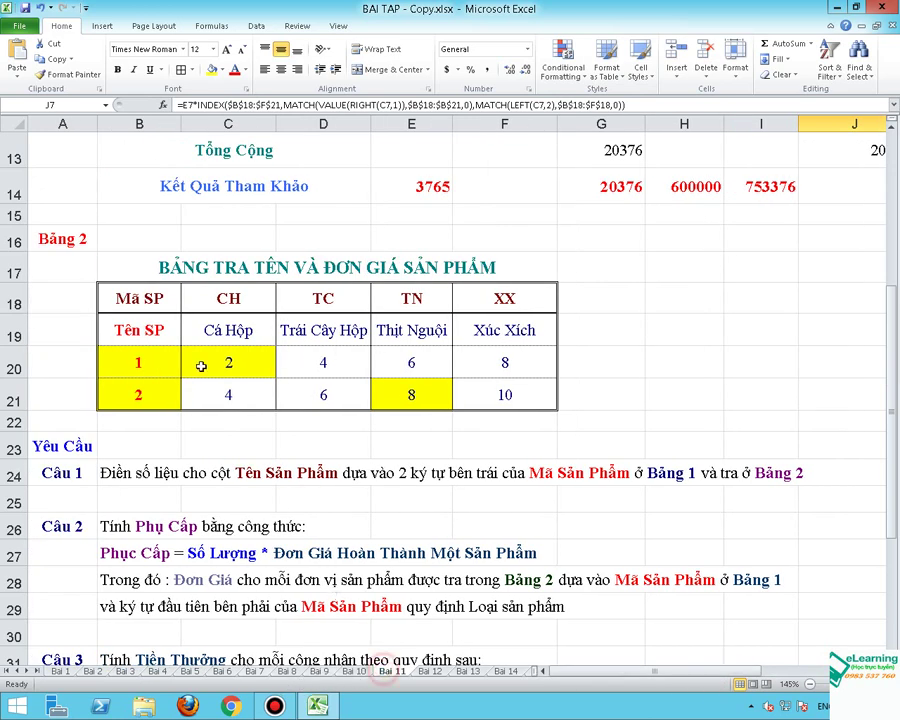
drag(228, 298, 797, 305)
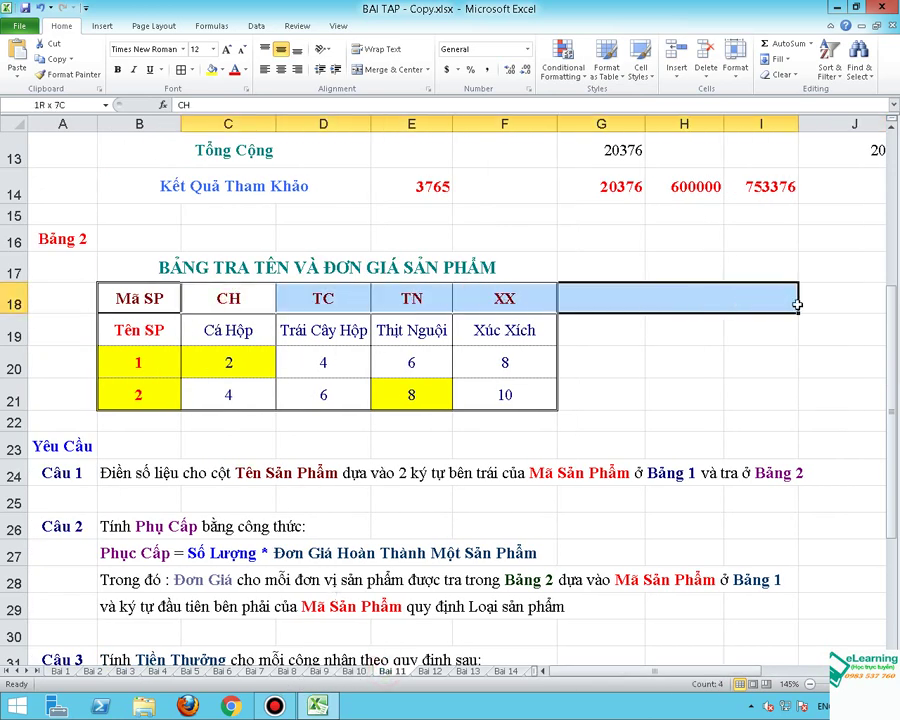
drag(139, 362, 140, 492)
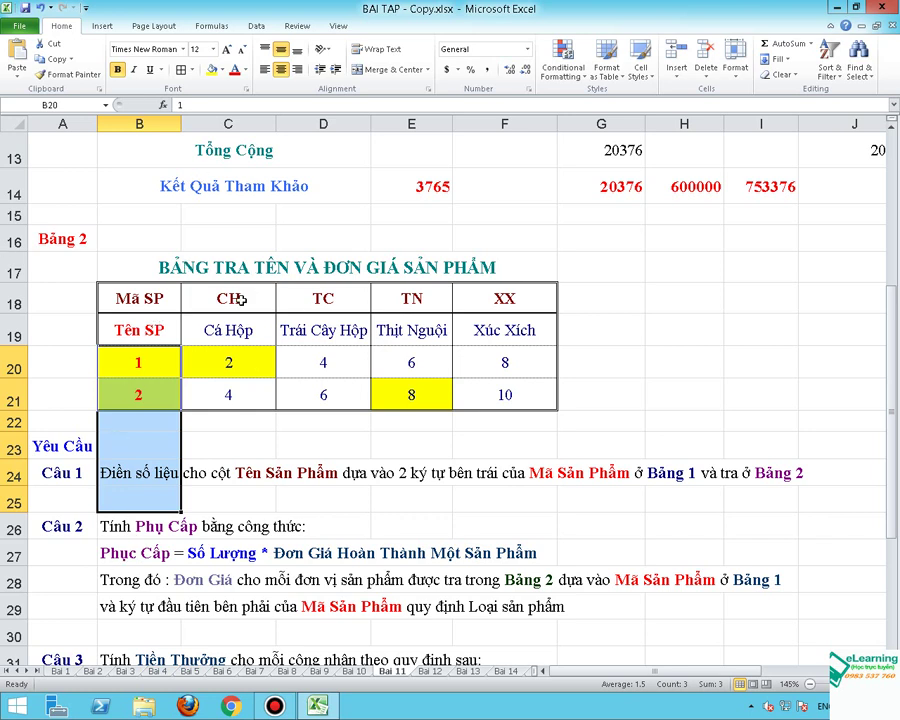
drag(266, 296, 746, 296)
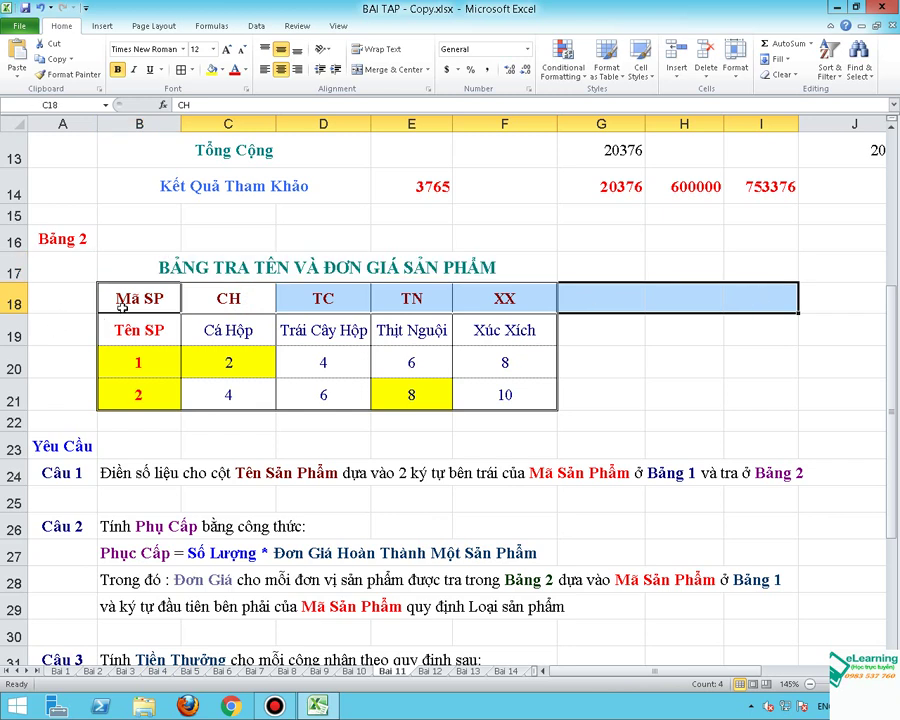
drag(129, 330, 129, 473)
click(201, 299)
drag(341, 305, 678, 302)
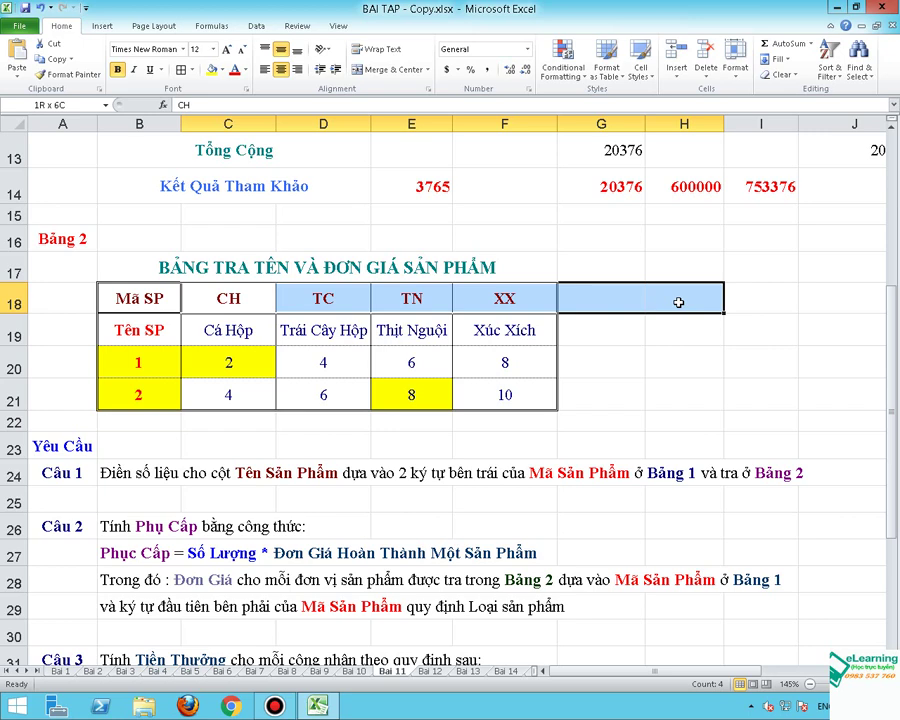
scroll(678, 302, up, 4)
click(845, 328)
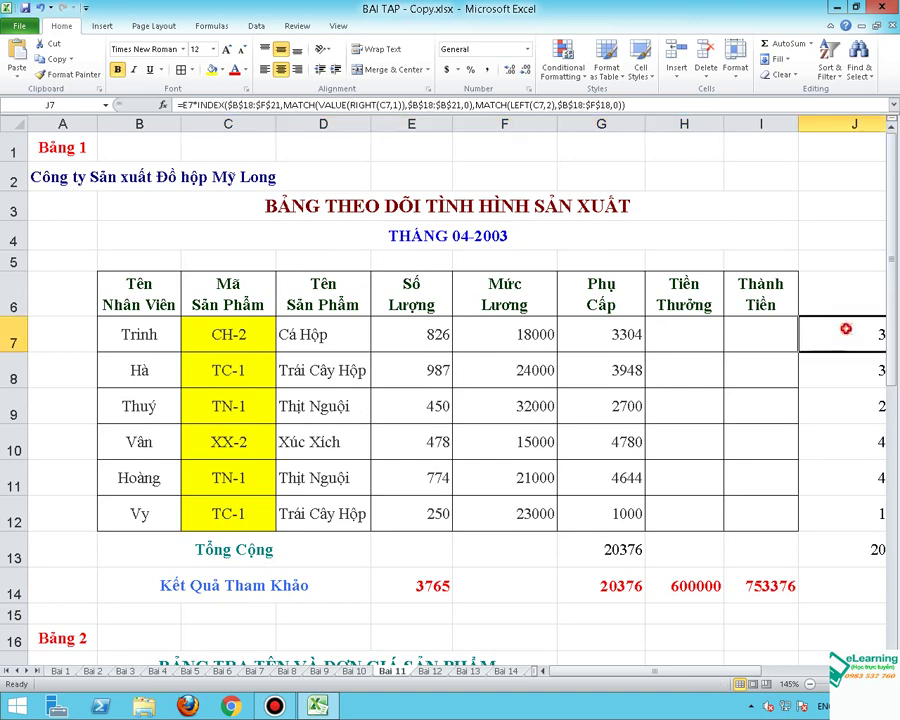
double_click(845, 328)
key(Return)
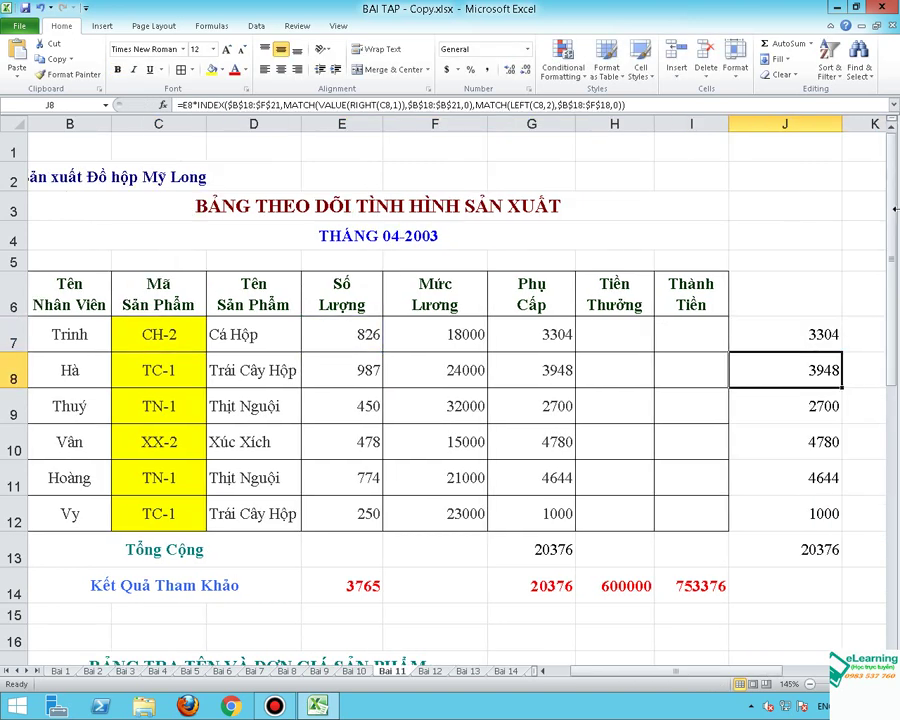
scroll(508, 392, right, 5)
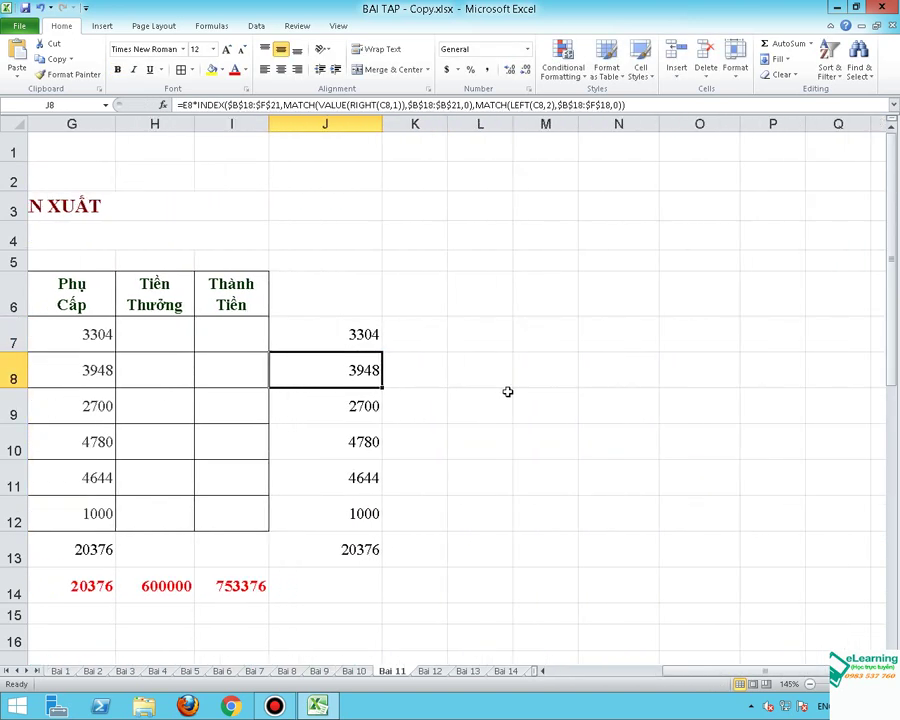
double_click(361, 336)
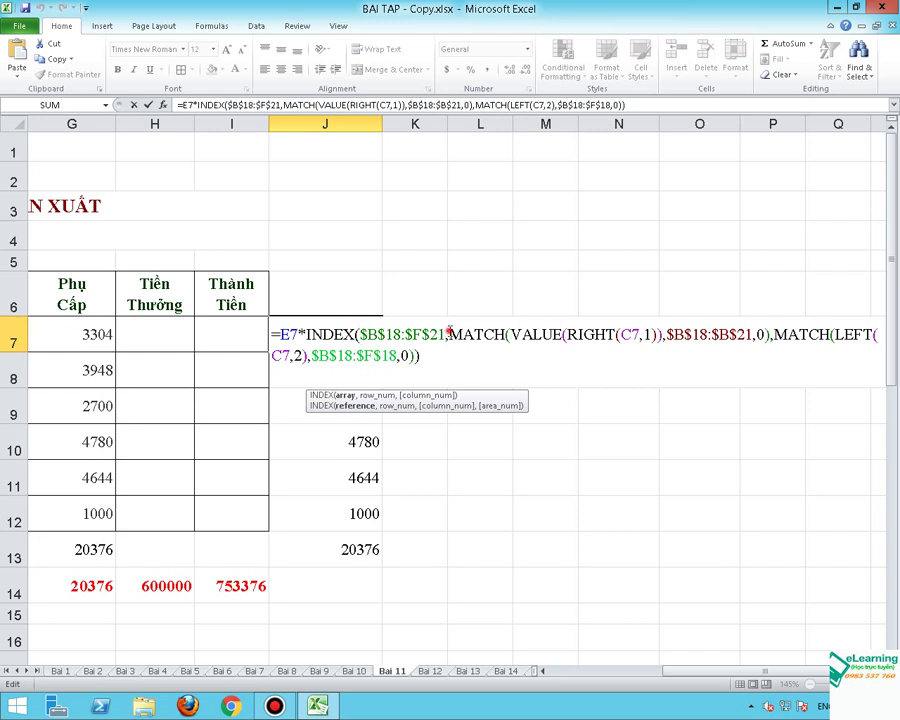
double_click(455, 335)
drag(530, 333, 771, 337)
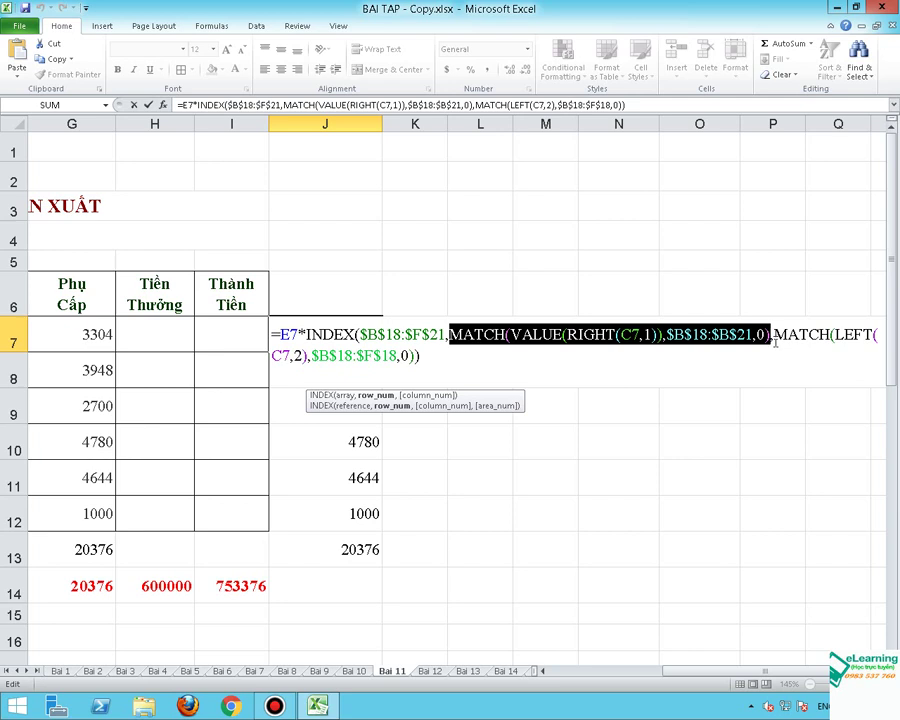
key(Return)
key(Up)
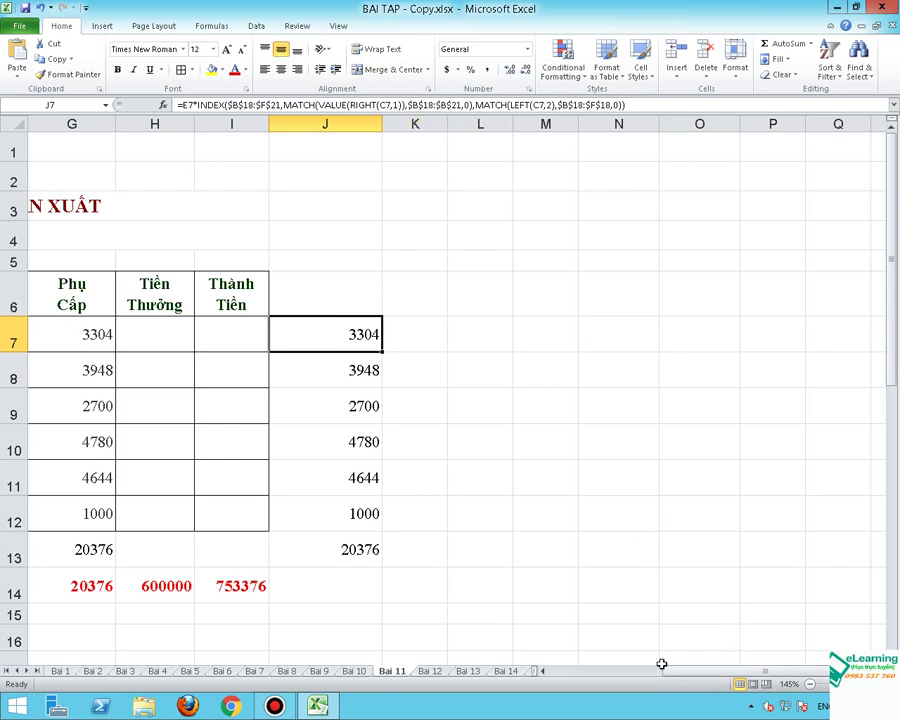
click(541, 671)
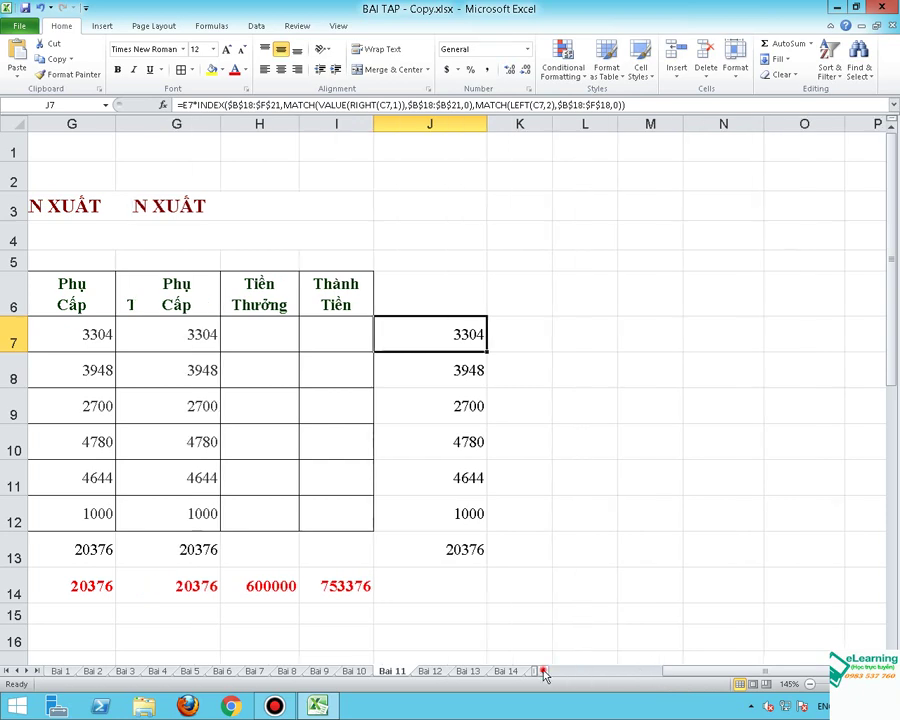
click(541, 671)
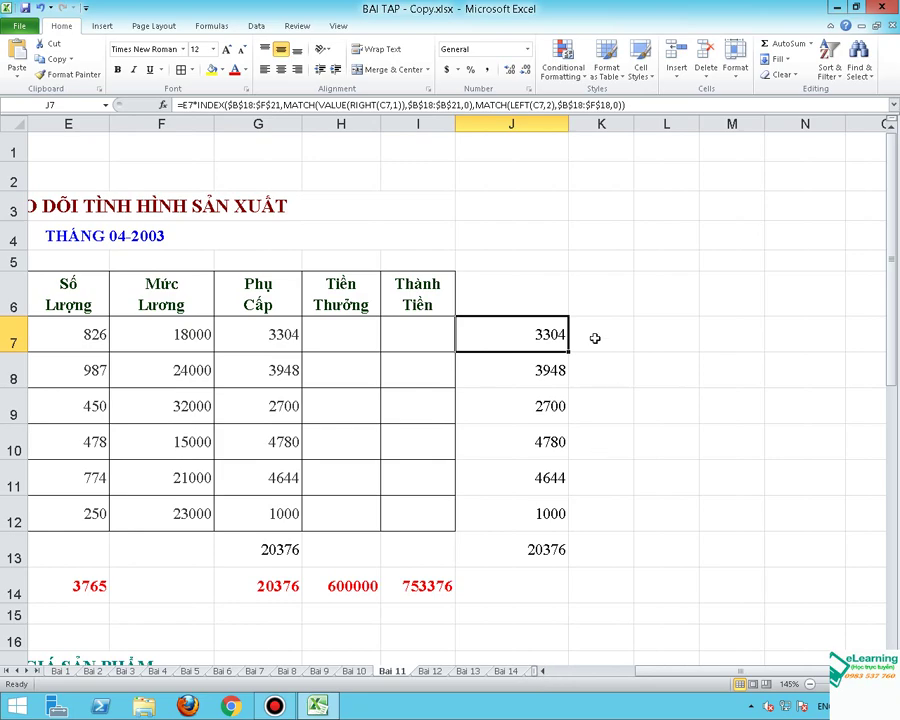
click(541, 671)
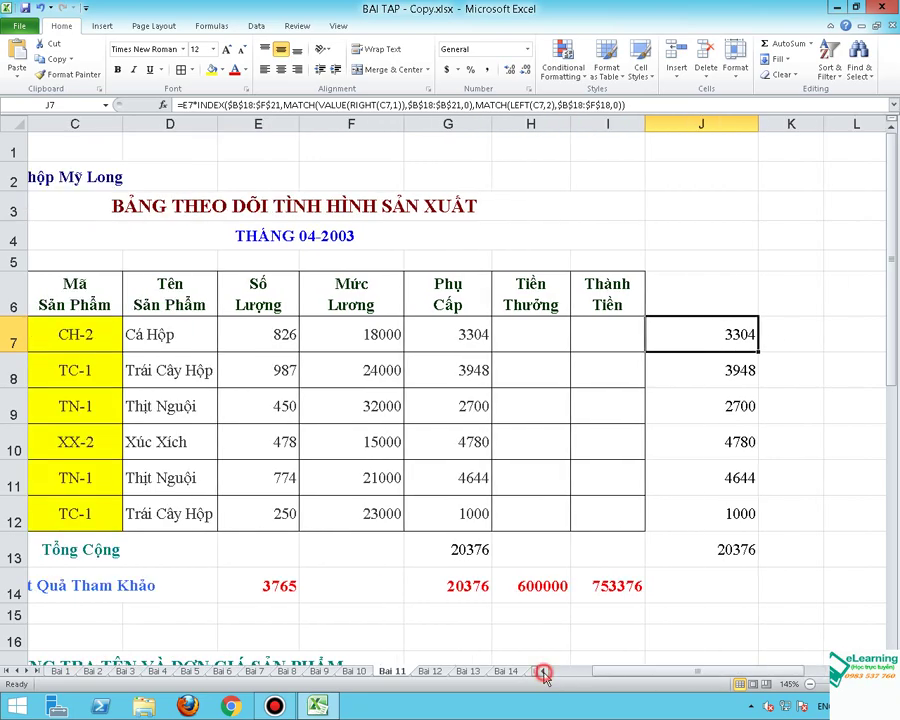
click(541, 671)
click(693, 336)
scroll(671, 439, down, 3)
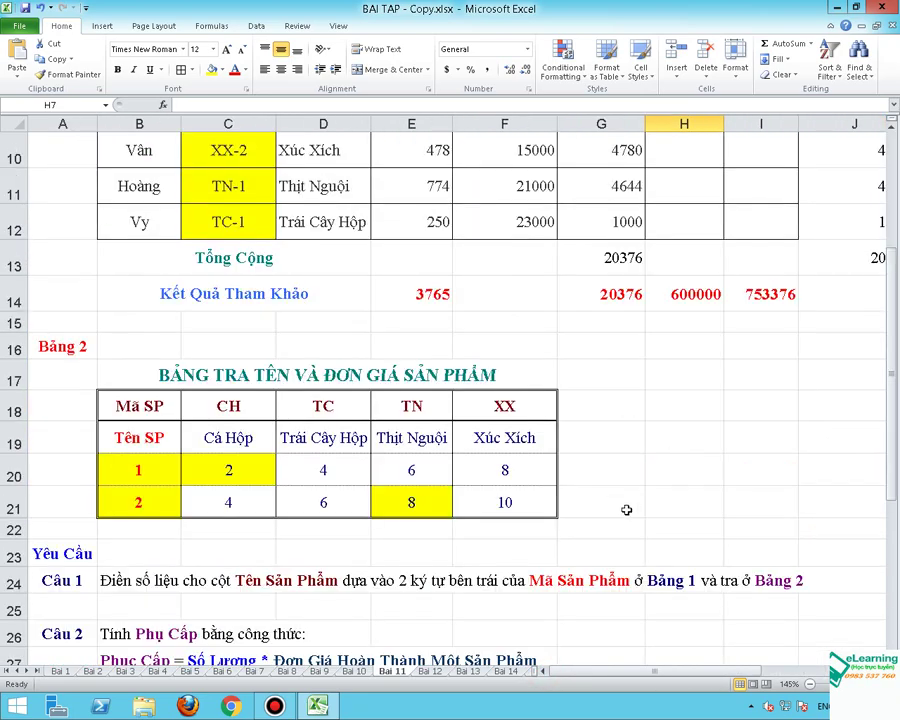
scroll(629, 508, down, 2)
scroll(623, 527, up, 4)
scroll(623, 569, up, 1)
click(578, 337)
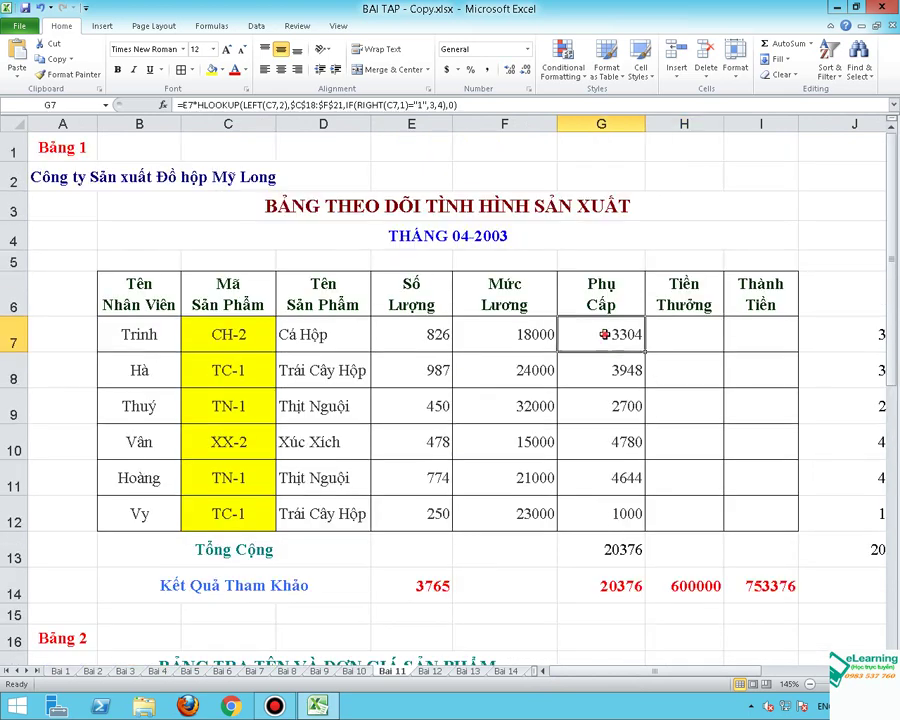
double_click(601, 334)
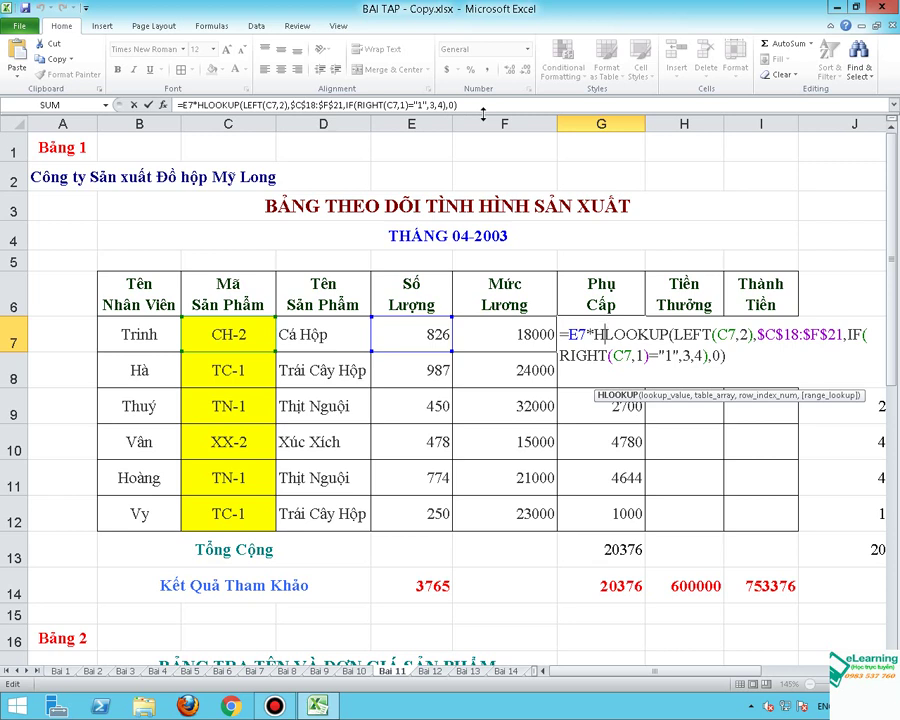
key(Return)
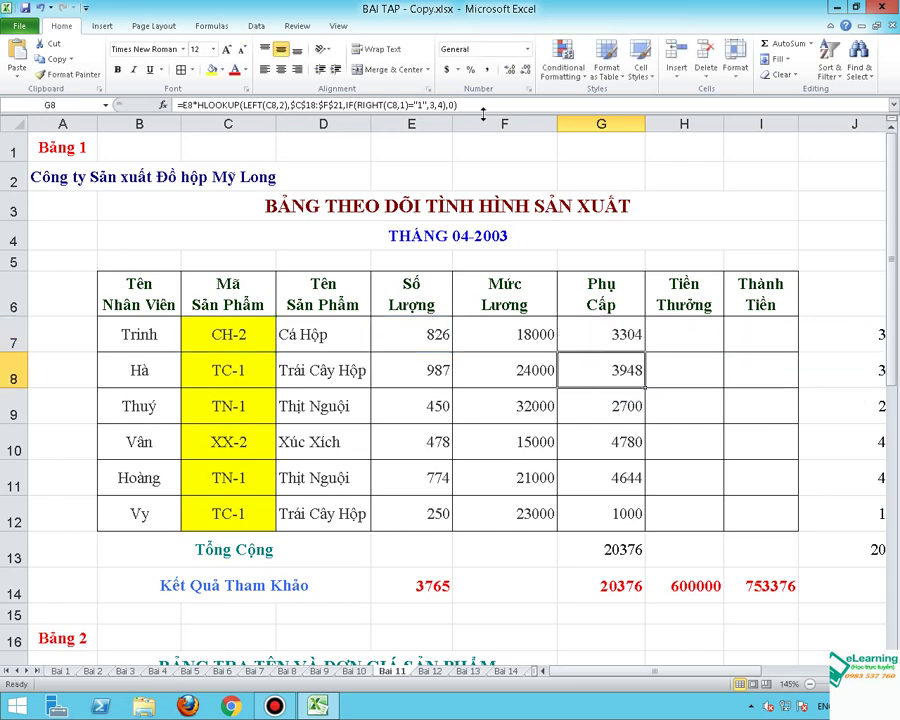
scroll(480, 390, down, 2)
scroll(480, 390, down, 4)
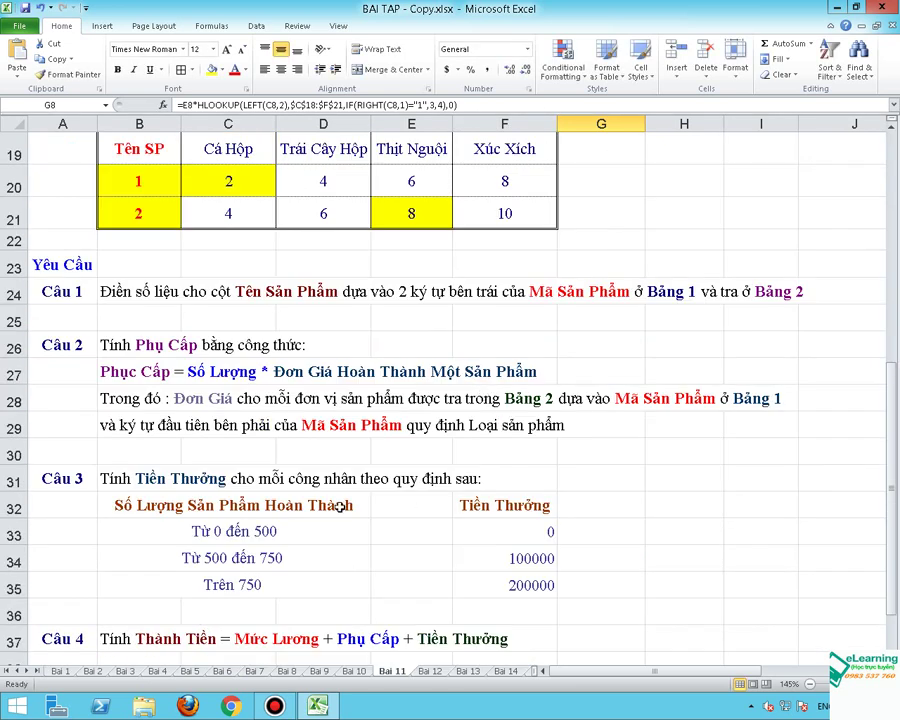
mouse_move(231, 531)
mouse_down()
mouse_move(496, 584)
mouse_move(493, 575)
mouse_up()
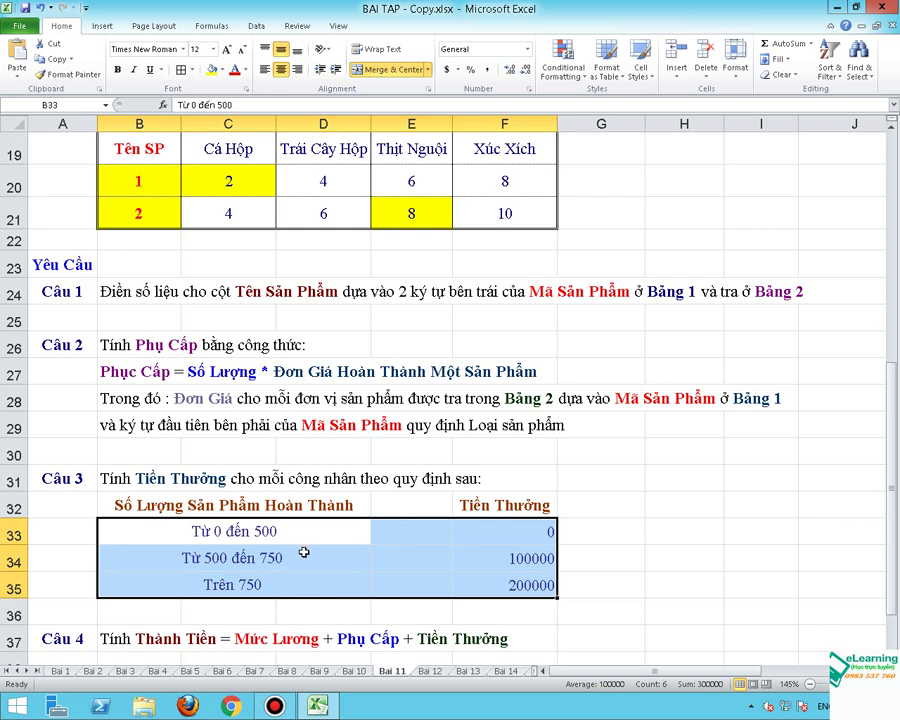
click(262, 588)
click(470, 584)
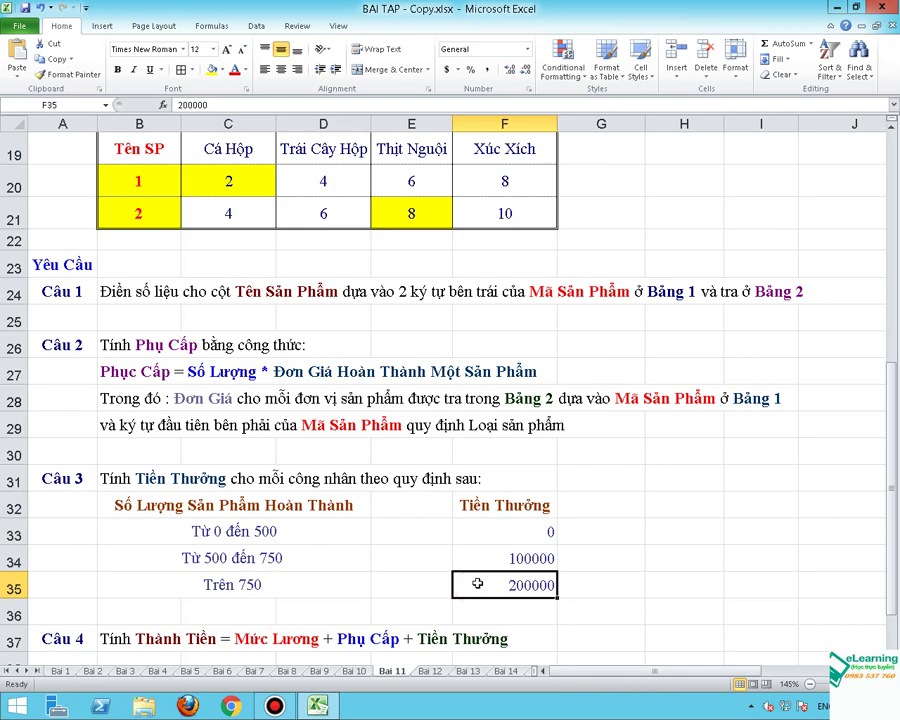
scroll(330, 578, up, 2)
scroll(361, 569, up, 1)
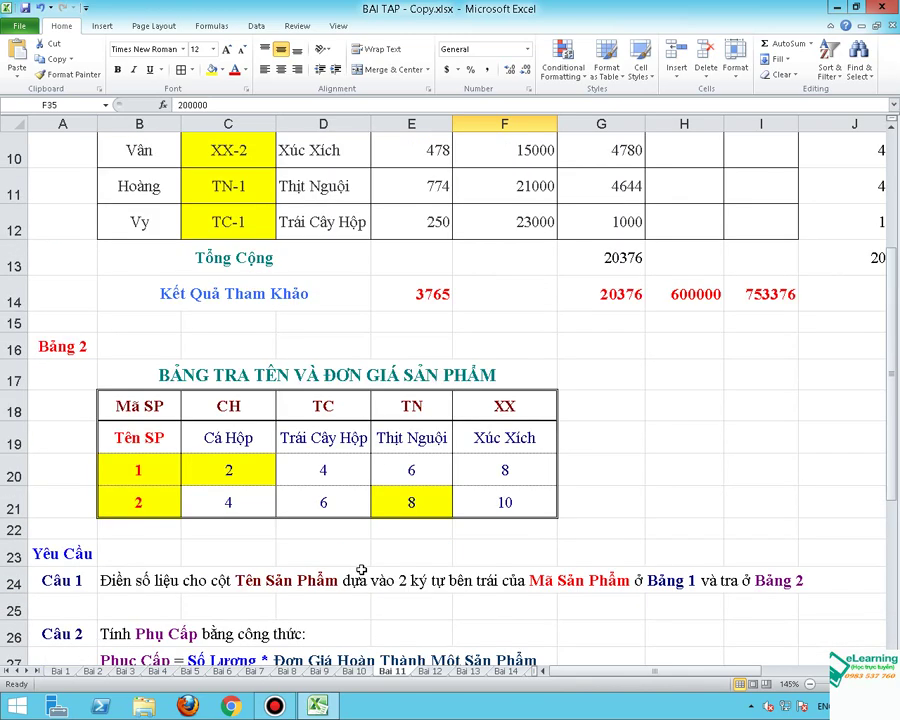
scroll(361, 569, up, 3)
scroll(631, 454, down, 4)
scroll(562, 485, down, 4)
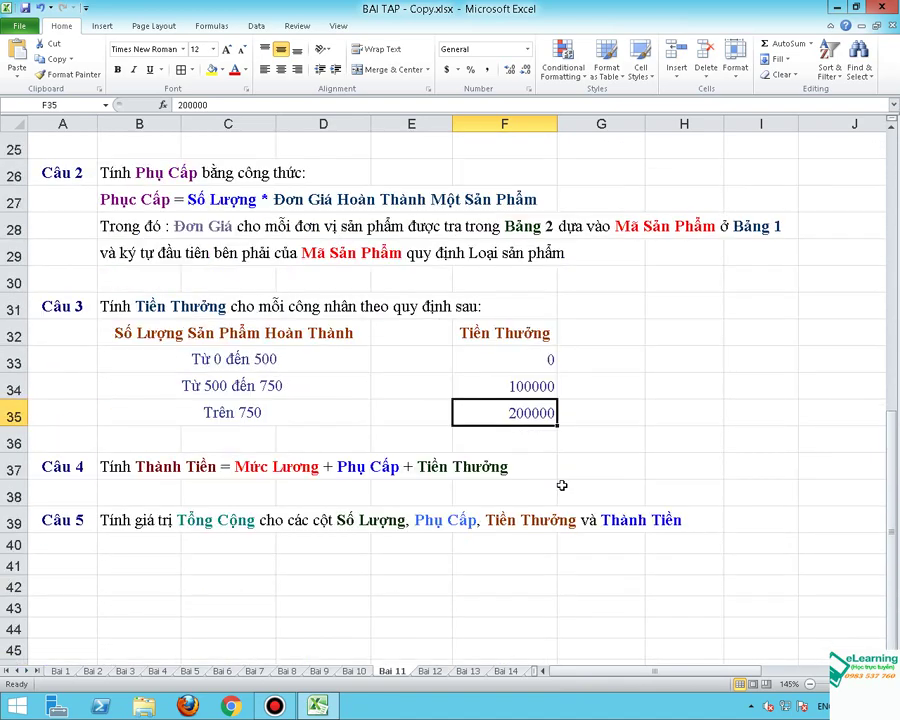
scroll(435, 354, up, 6)
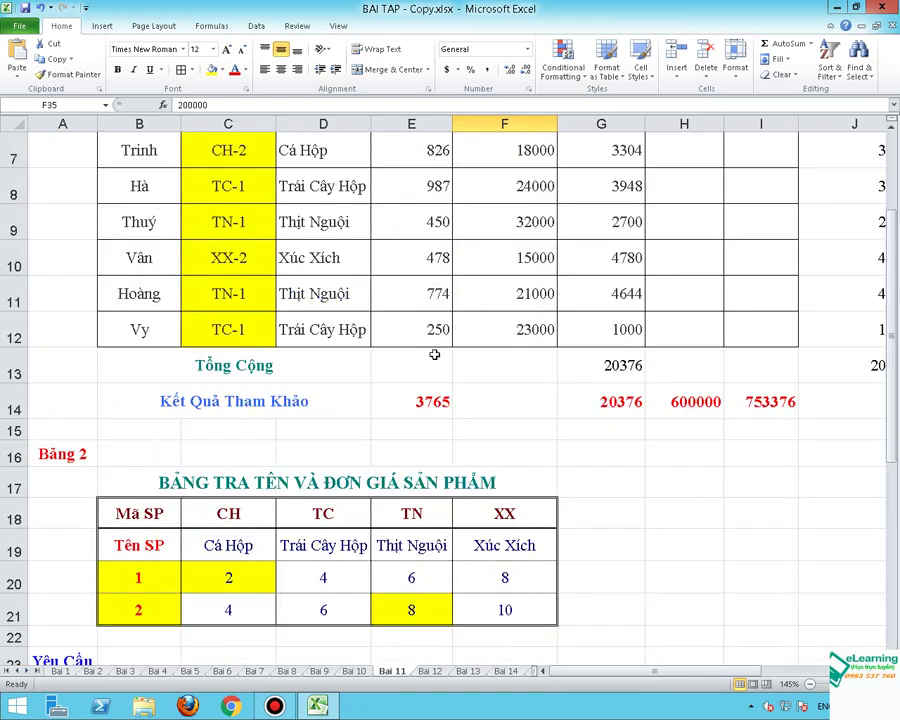
scroll(649, 237, up, 1)
Step: Begin H7's bonus formula with =IF(E7>750,200000, for the first worker
scroll(681, 331, up, 1)
click(687, 334)
text(=)
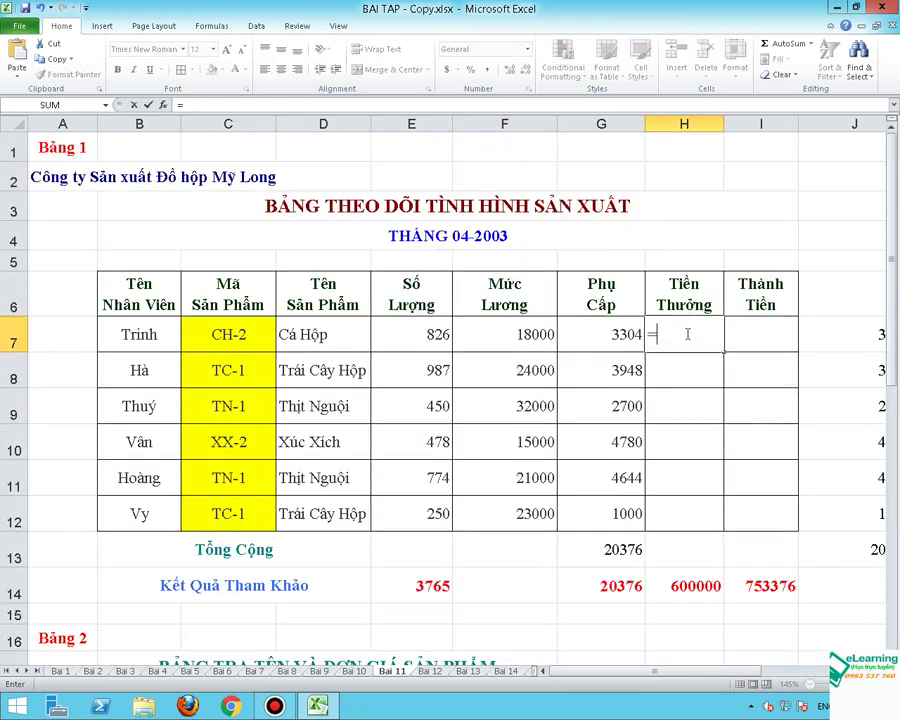
text(if()
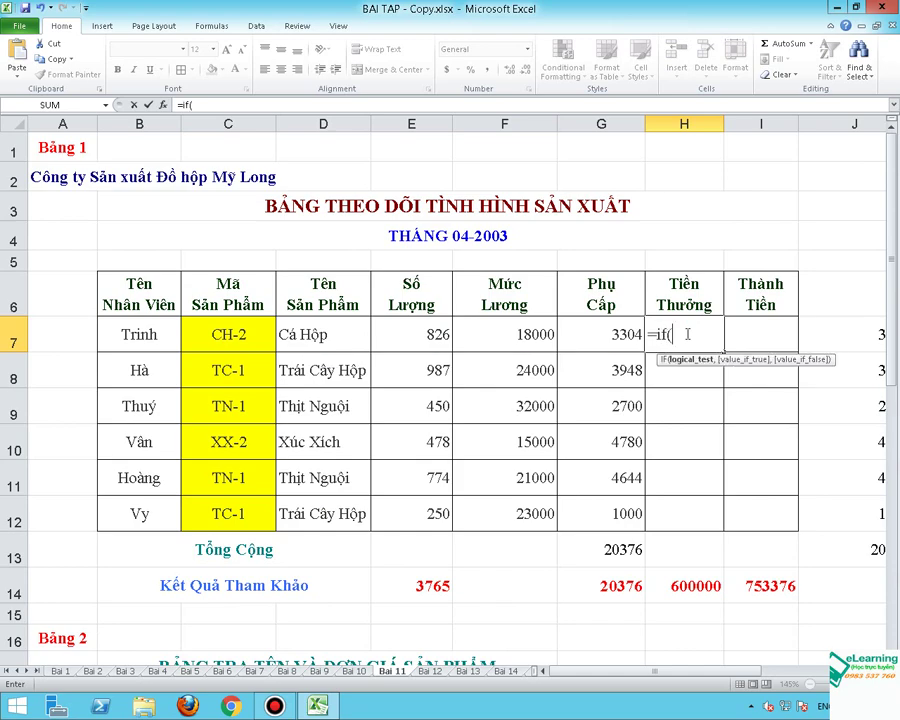
scroll(679, 412, down, 3)
scroll(321, 576, down, 1)
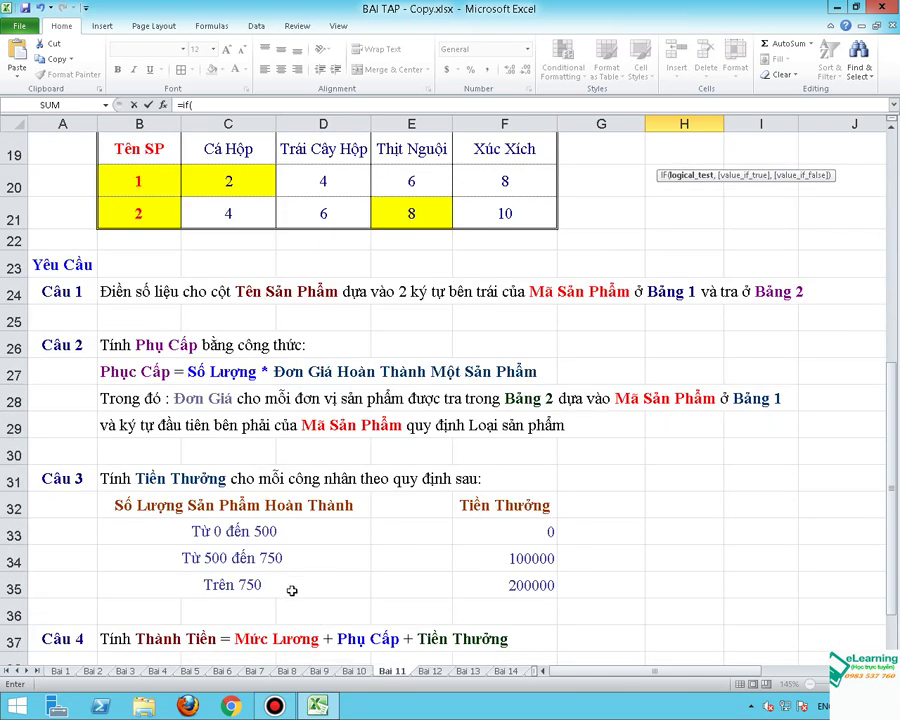
scroll(291, 588, up, 3)
scroll(311, 369, up, 3)
scroll(542, 482, down, 2)
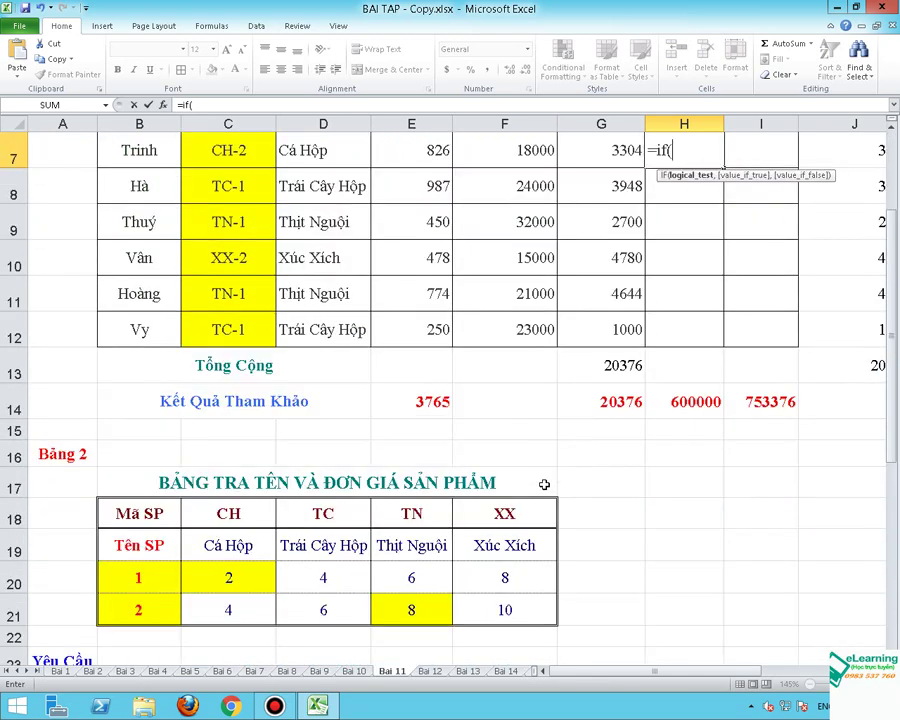
scroll(460, 520, down, 3)
scroll(388, 562, down, 3)
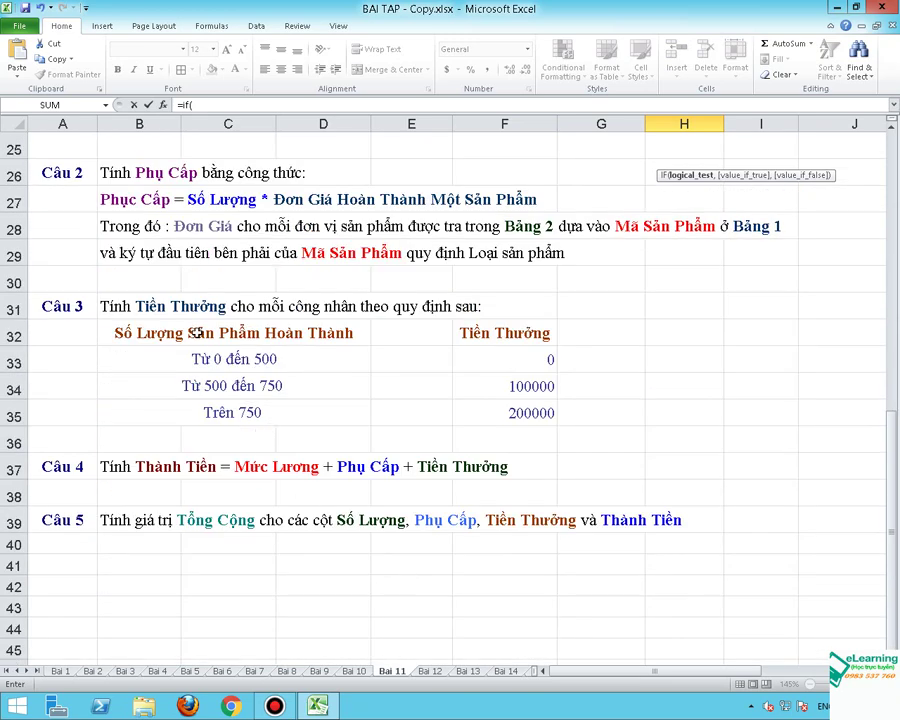
scroll(200, 300, up, 3)
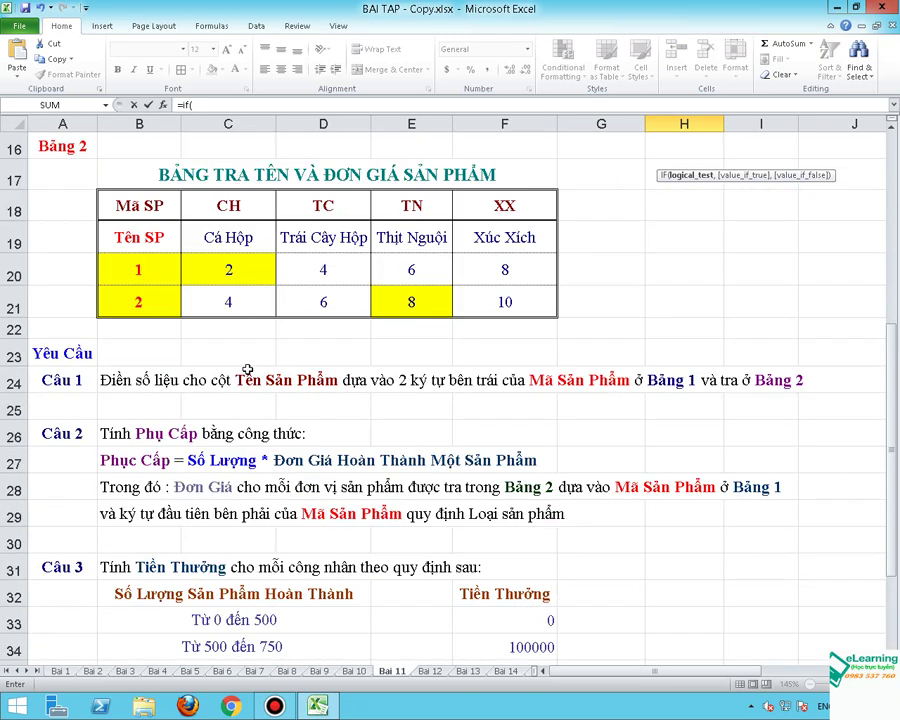
scroll(172, 255, up, 3)
scroll(389, 307, up, 2)
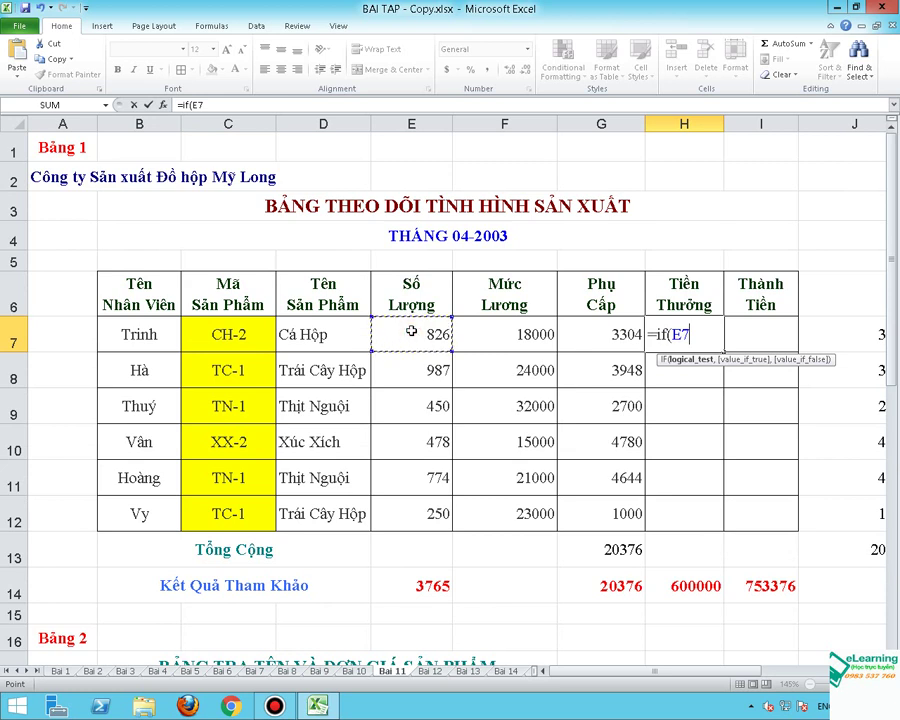
text(>)
text(750)
text(,)
scroll(360, 300, down, 3)
scroll(320, 320, down, 3)
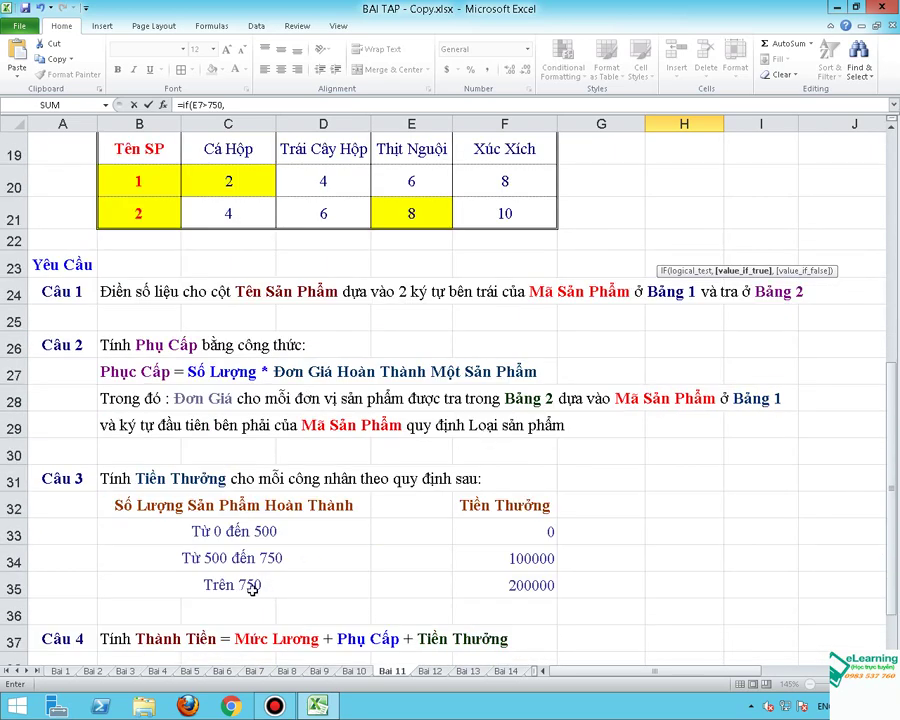
scroll(253, 589, up, 6)
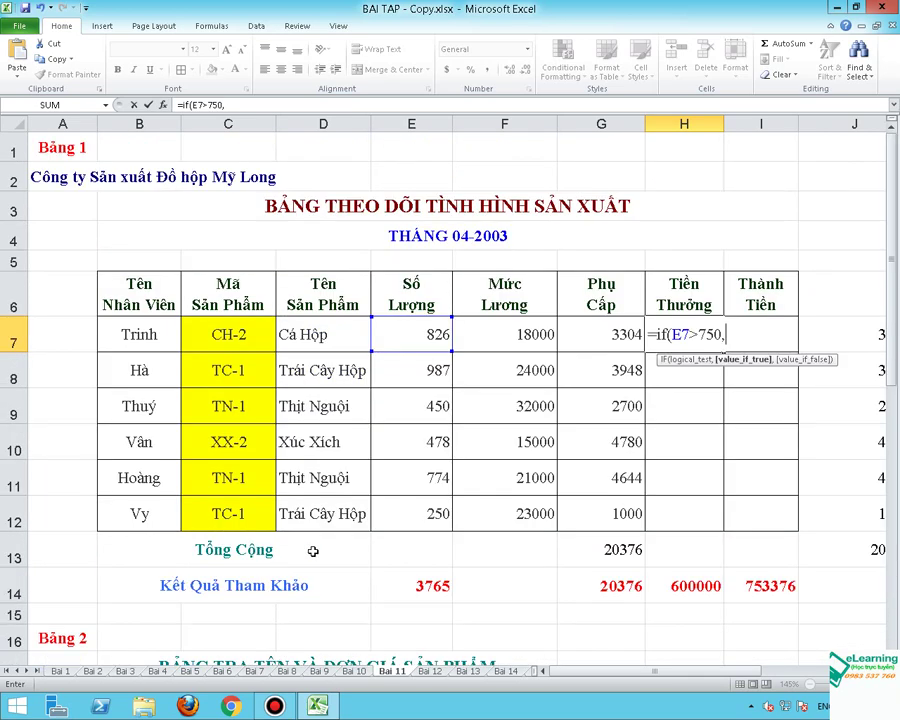
text(2000)
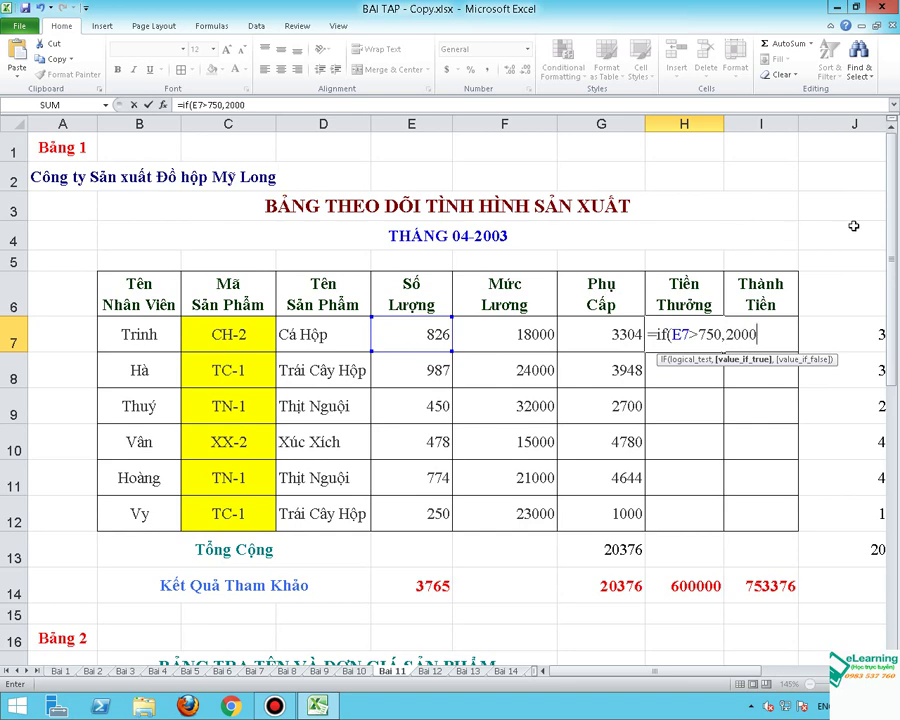
text(00)
scroll(498, 570, down, 3)
scroll(500, 594, down, 3)
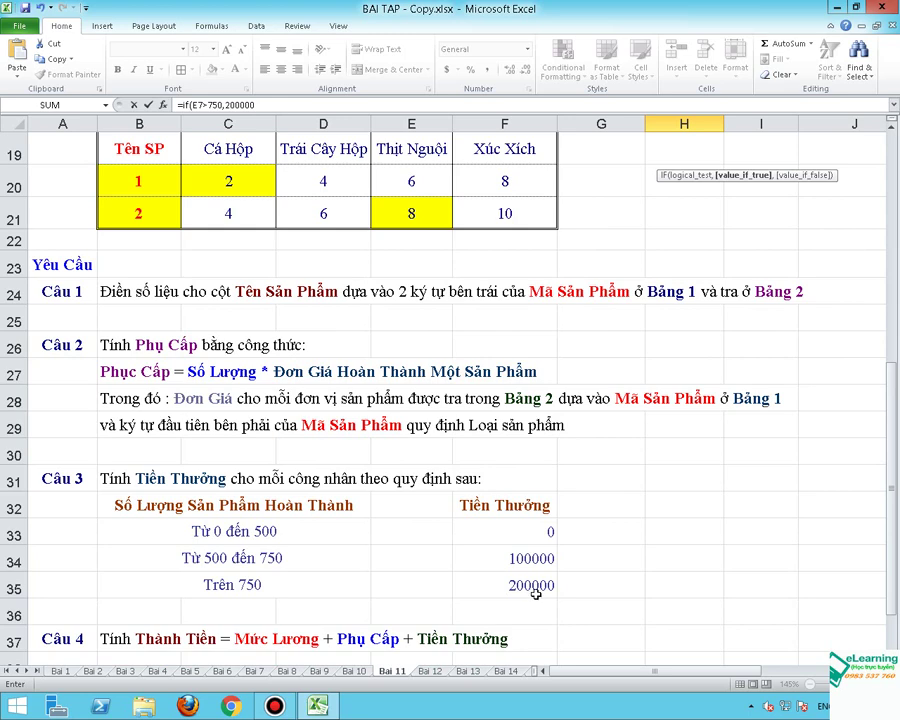
scroll(746, 428, up, 6)
Step: Finish it with the nested IF(E7>=500,100000,0) and confirm, giving 200000
text(,i)
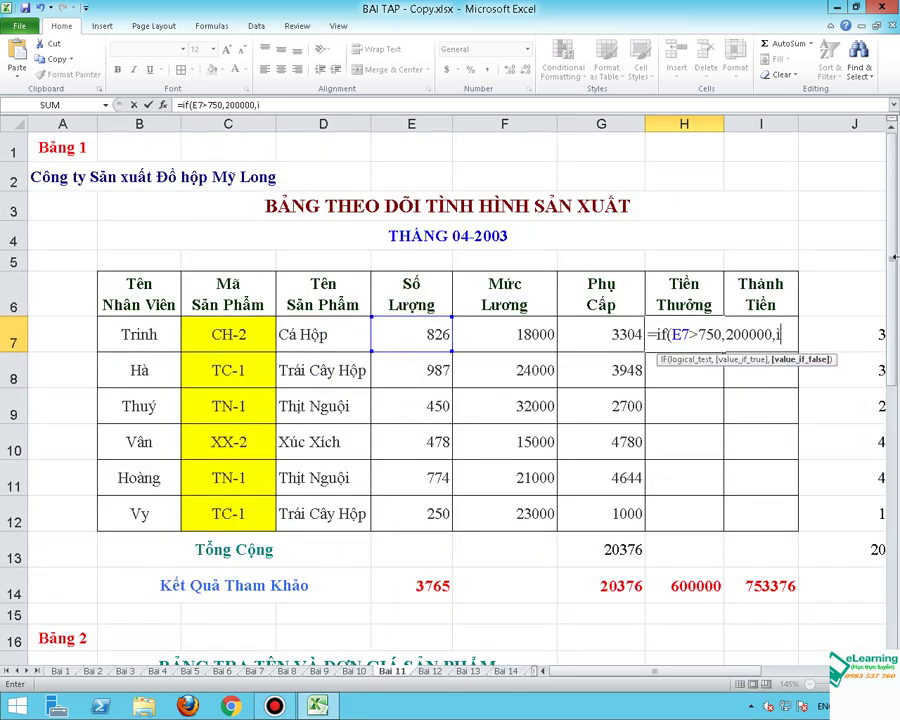
text(f()
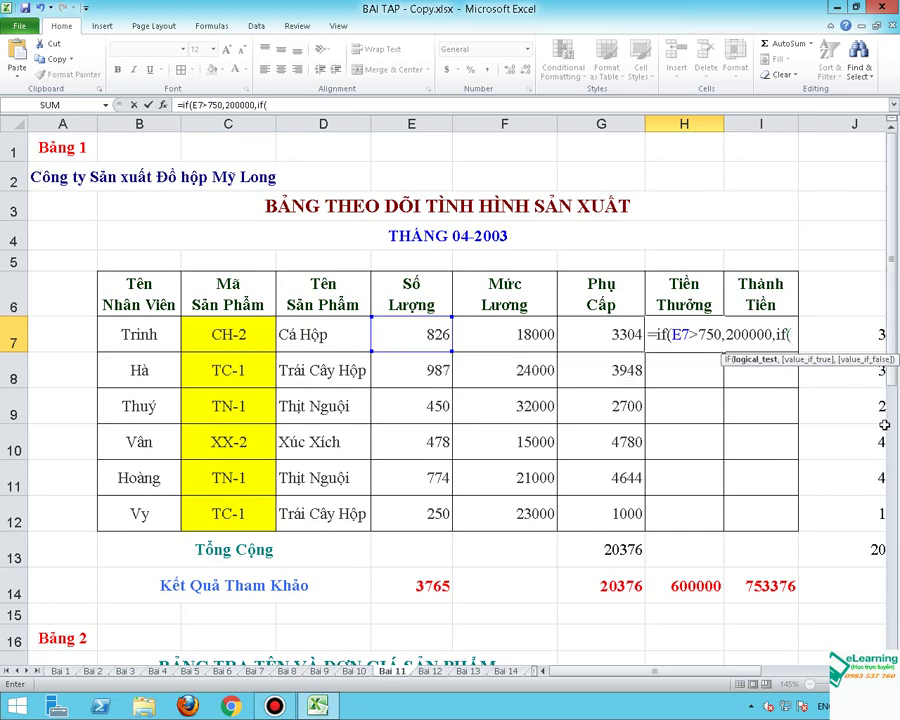
scroll(713, 307, down, 2)
scroll(707, 293, up, 2)
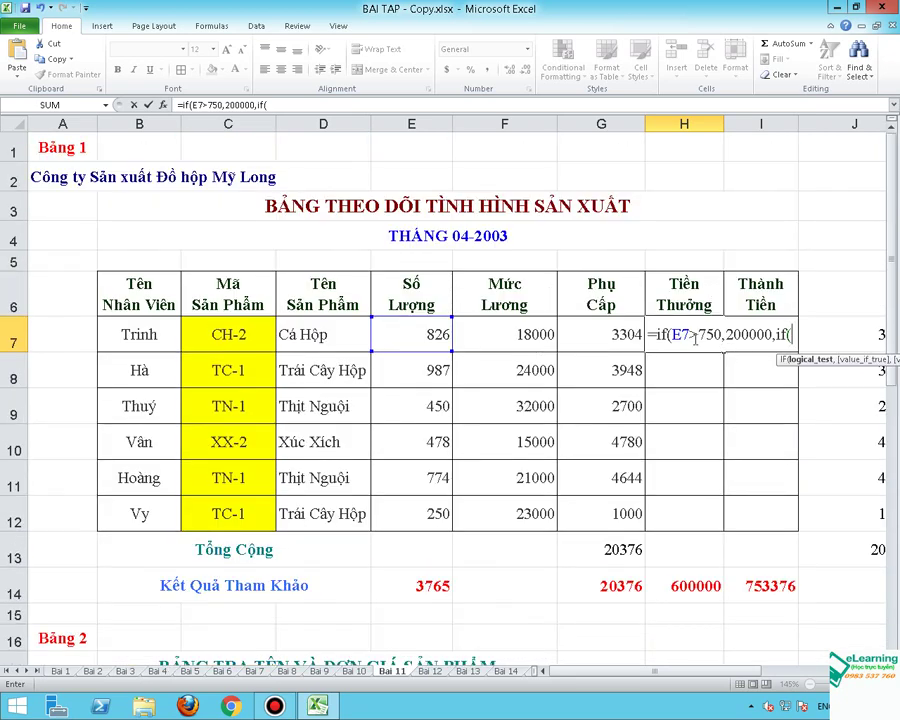
scroll(690, 360, down, 2)
scroll(540, 484, down, 2)
scroll(280, 600, down, 2)
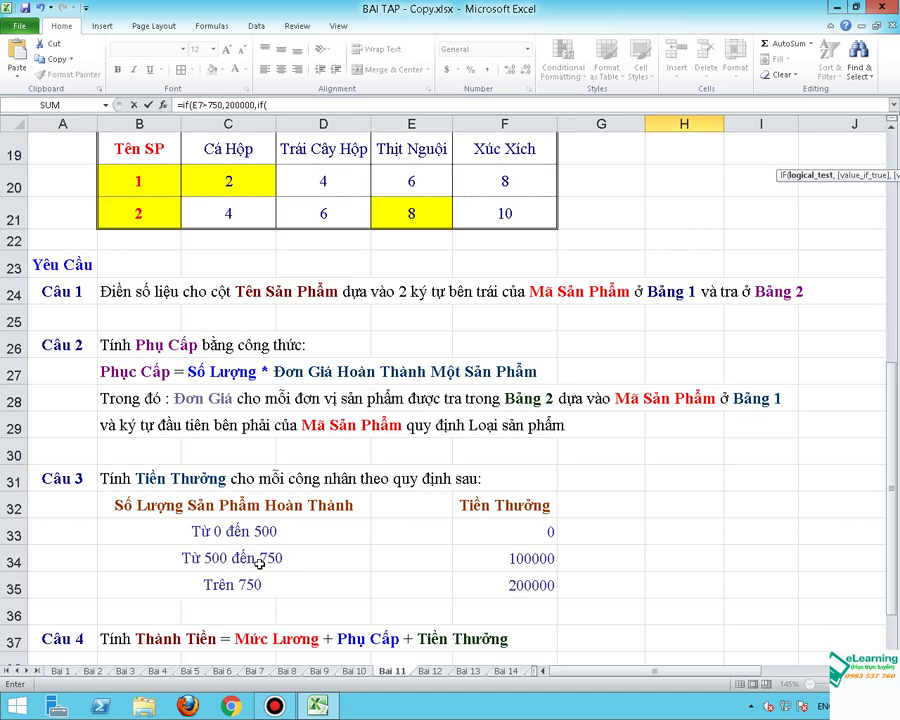
scroll(259, 563, up, 2)
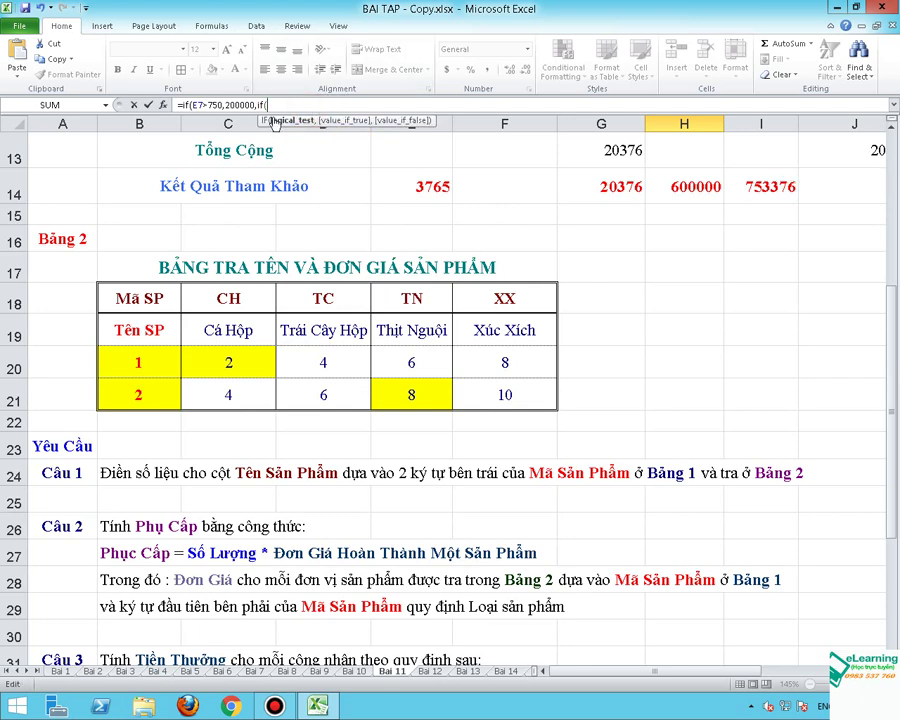
drag(884, 342, 886, 300)
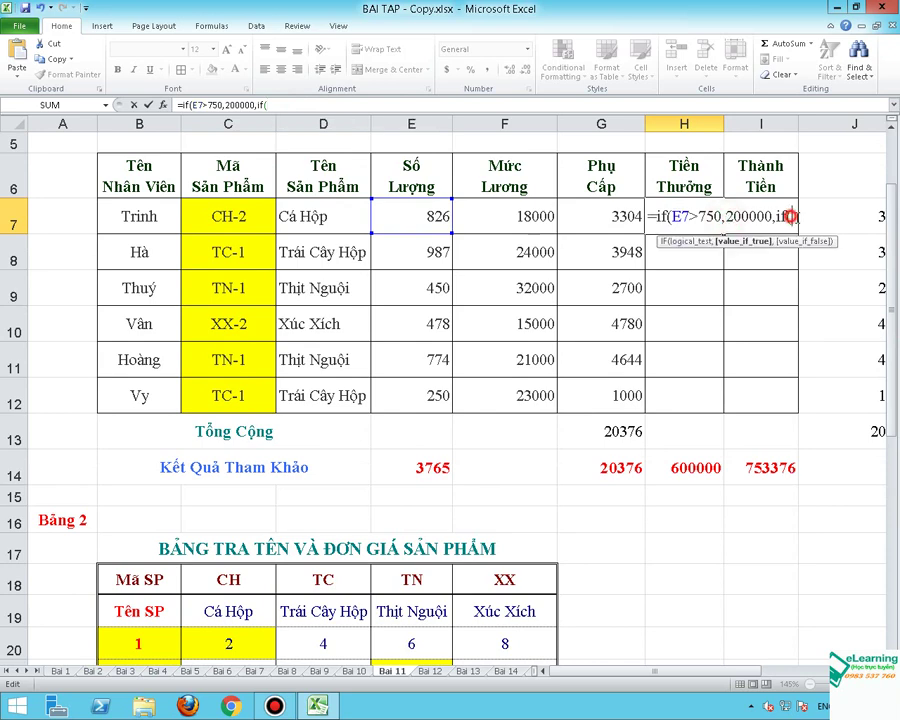
click(407, 221)
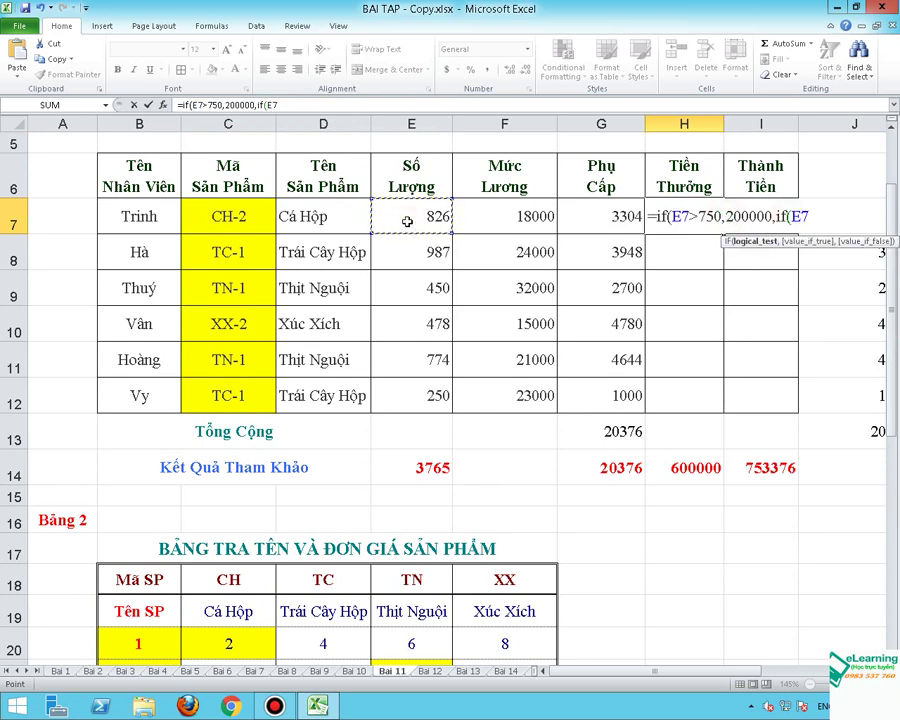
text(>=50)
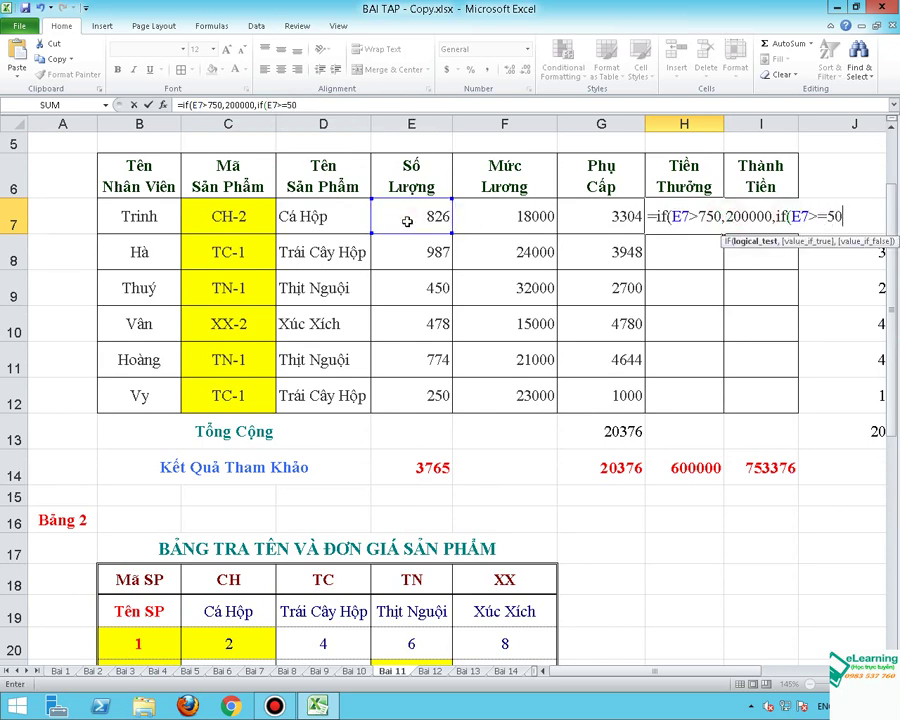
text(0)
text(,)
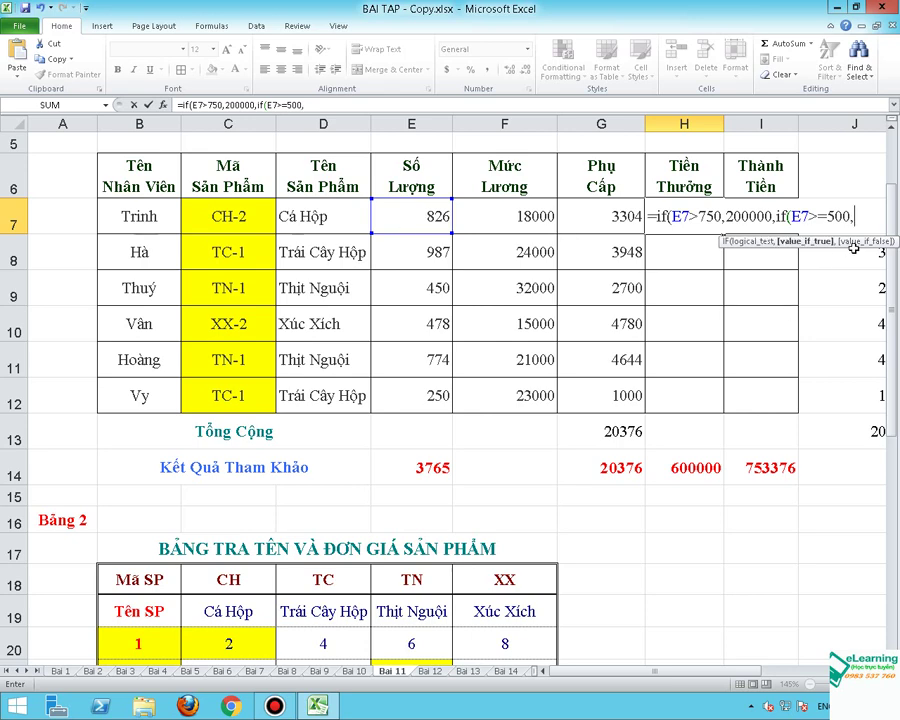
mouse_move(893, 285)
mouse_down()
mouse_move(880, 438)
mouse_move(895, 183)
mouse_up()
text(1)
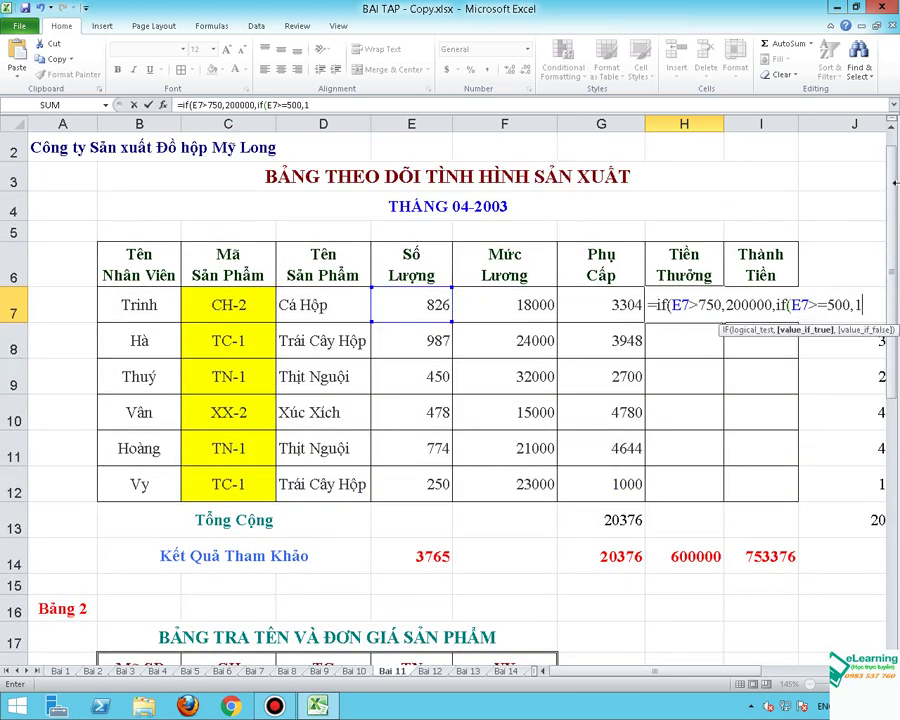
text(0000)
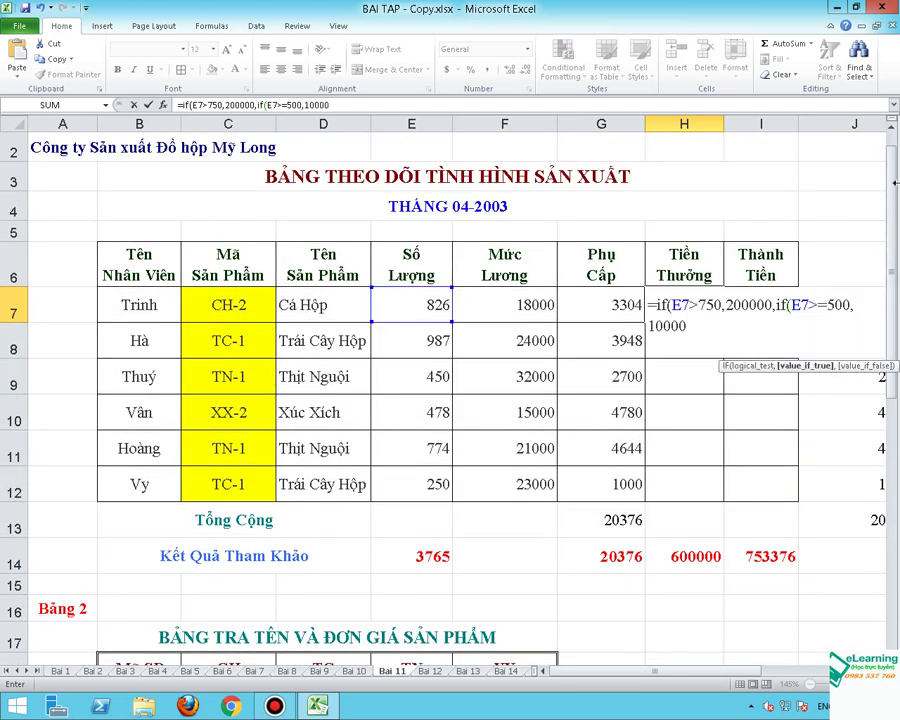
text(0)
text(,0))
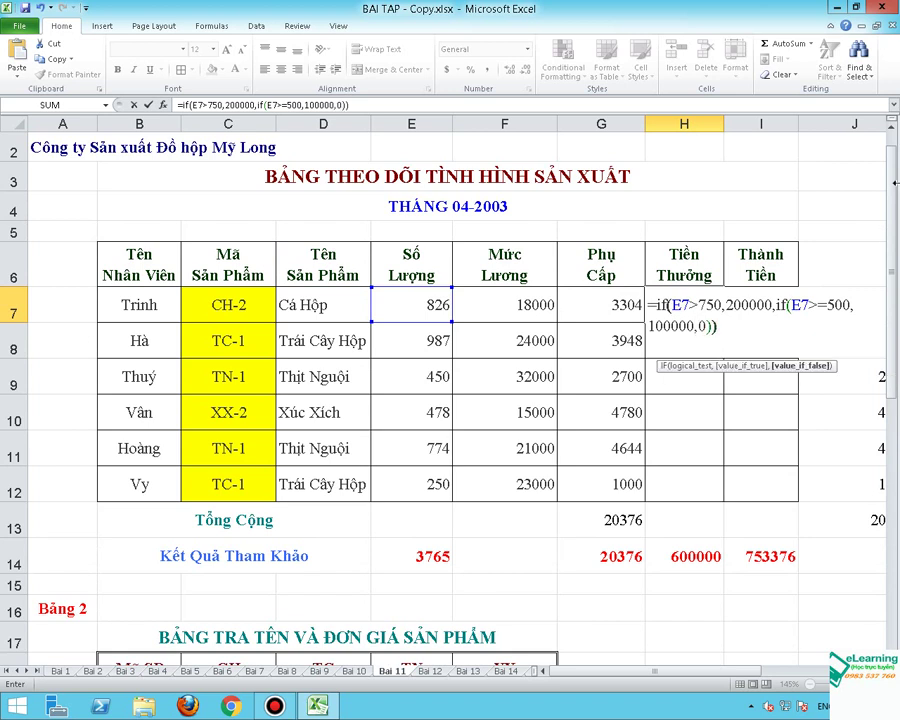
key(ctrl+Return)
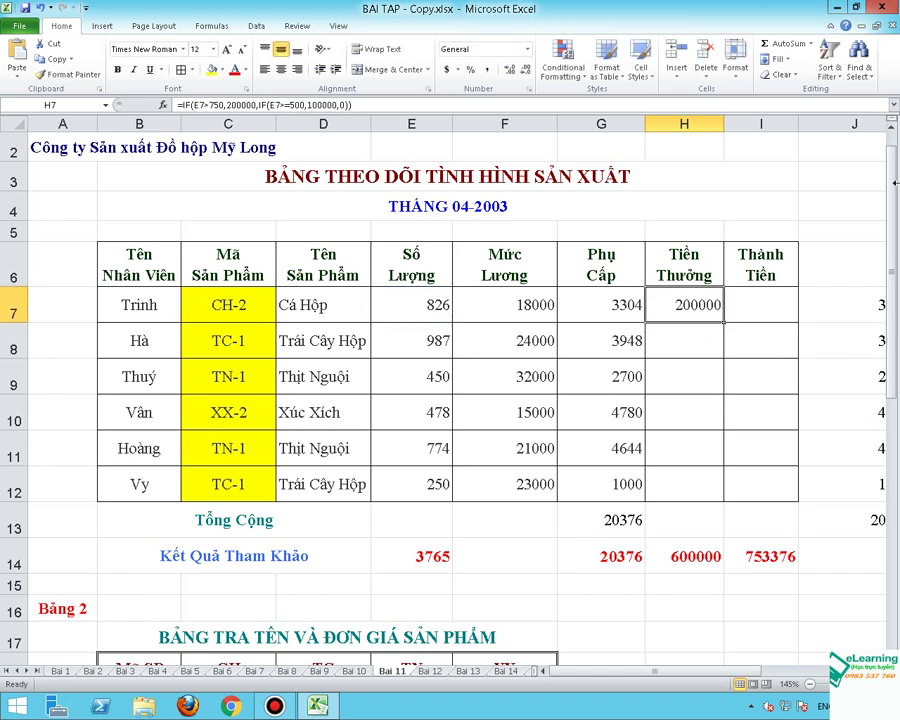
Step: Fill the bonus formula down to H12 and AutoSum the column into H13 for 600000
drag(724, 322, 706, 492)
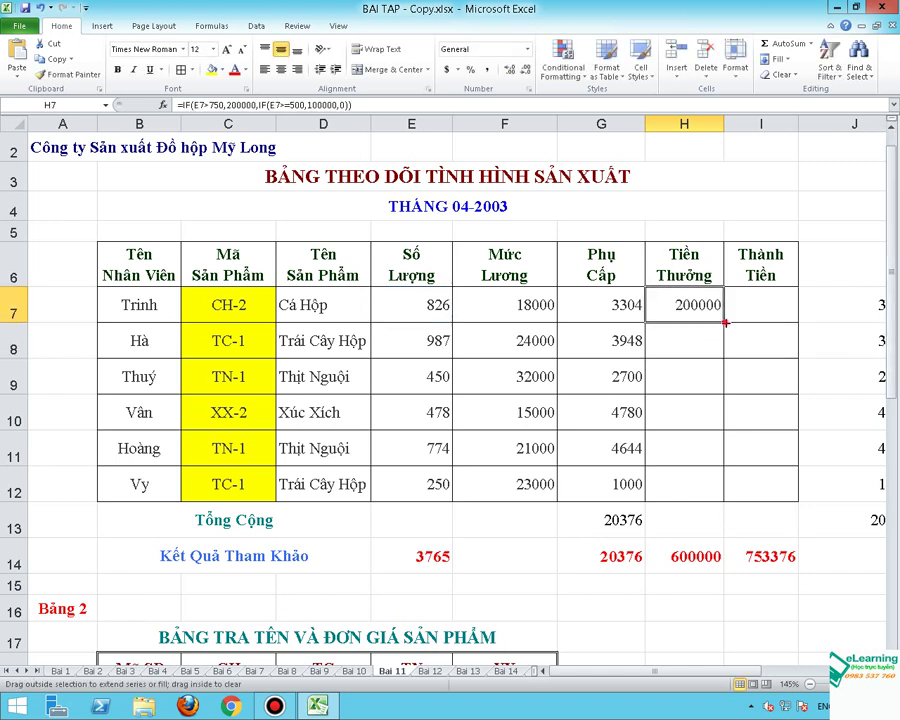
click(712, 525)
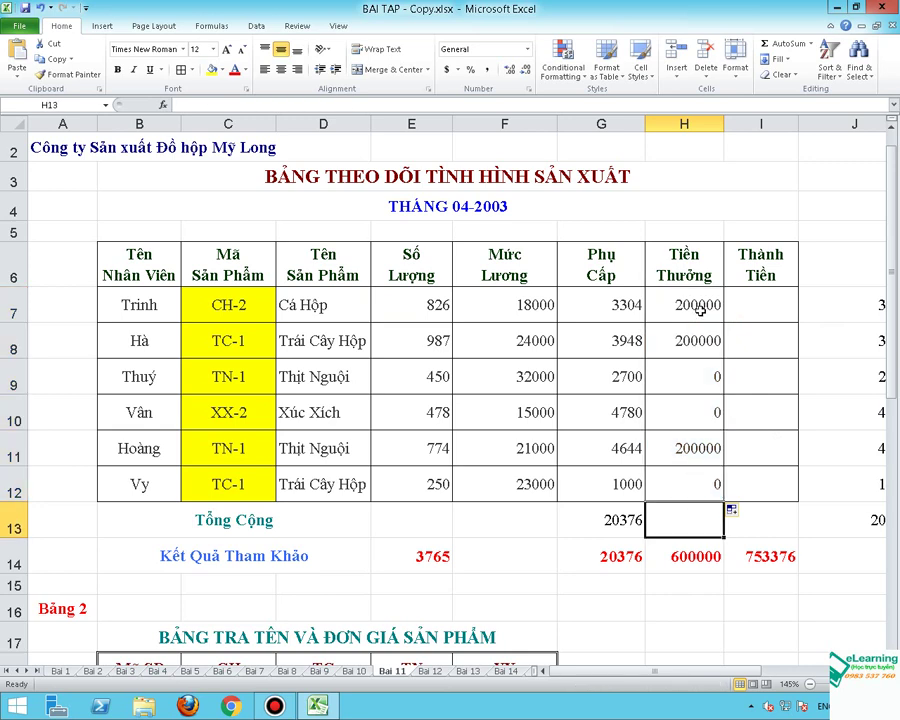
click(785, 43)
key(Return)
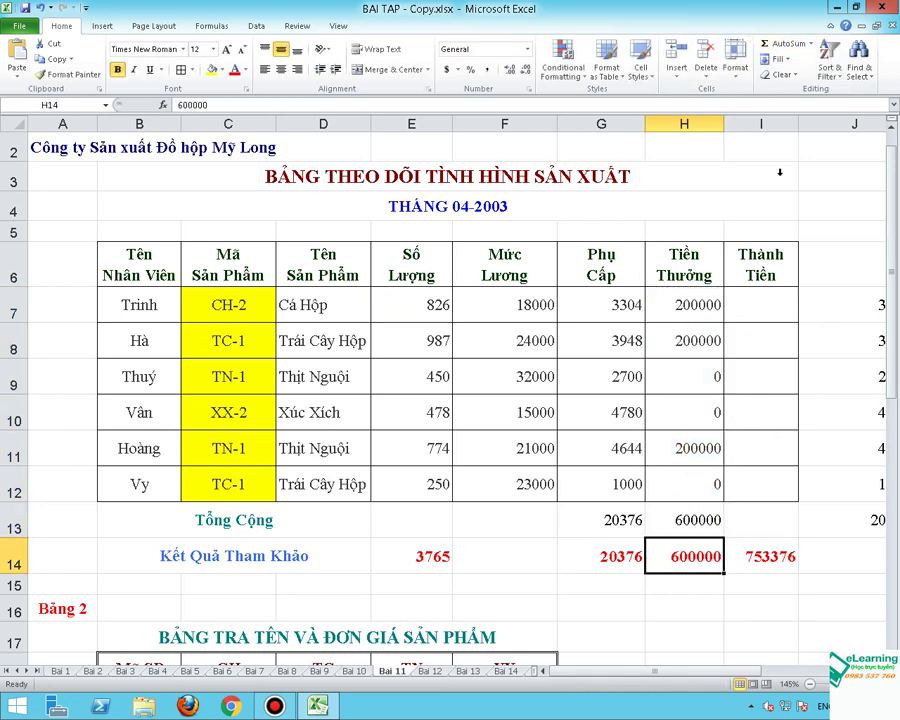
Step: Check the H13 total formula and reopen H7's formula for review
click(691, 522)
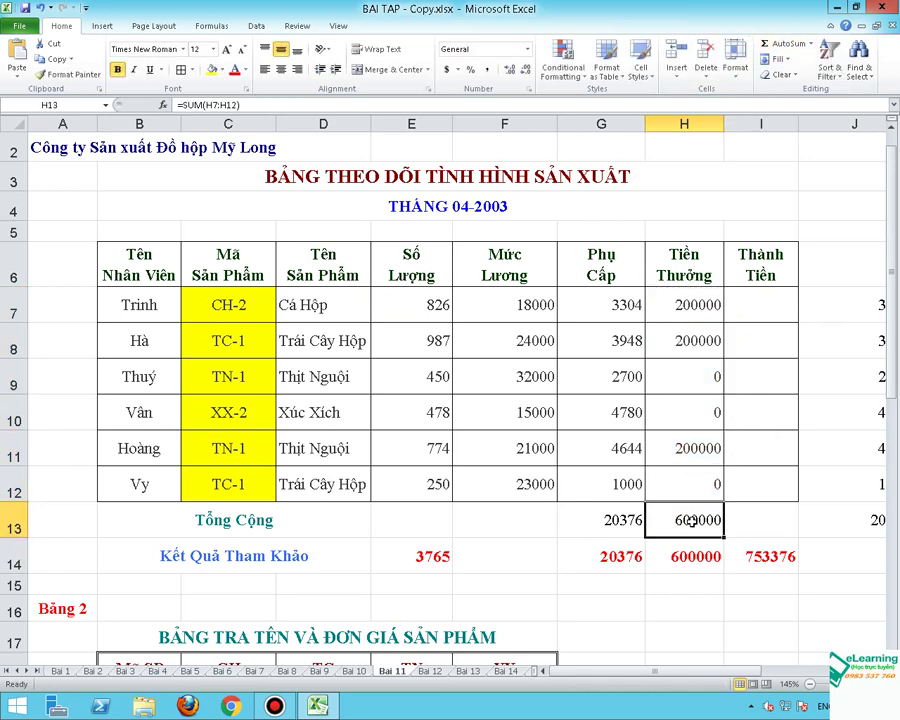
click(688, 311)
double_click(690, 312)
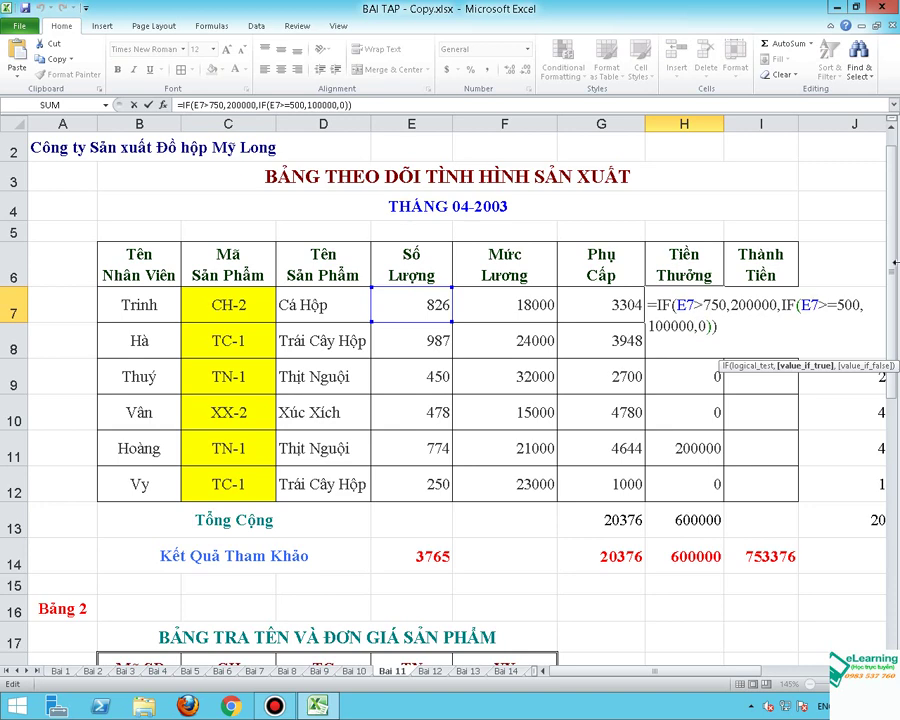
Step: Close H7 unchanged and read the Câu 4 and Câu 5 requirements in rows 37–39
key(Return)
click(739, 305)
scroll(612, 415, down, 3)
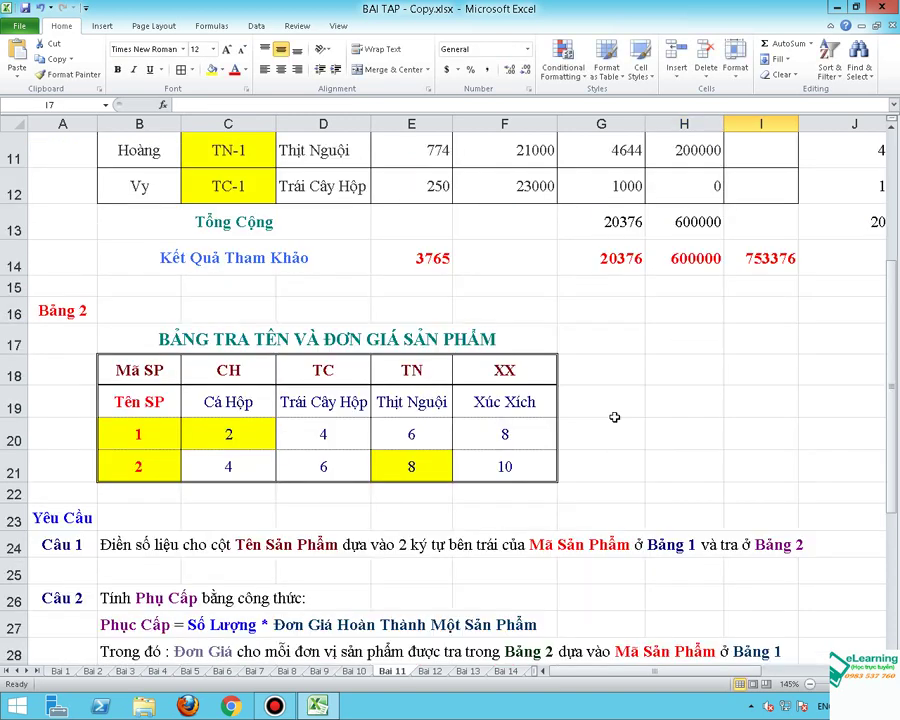
scroll(560, 526, down, 3)
scroll(558, 526, down, 3)
drag(231, 362, 520, 386)
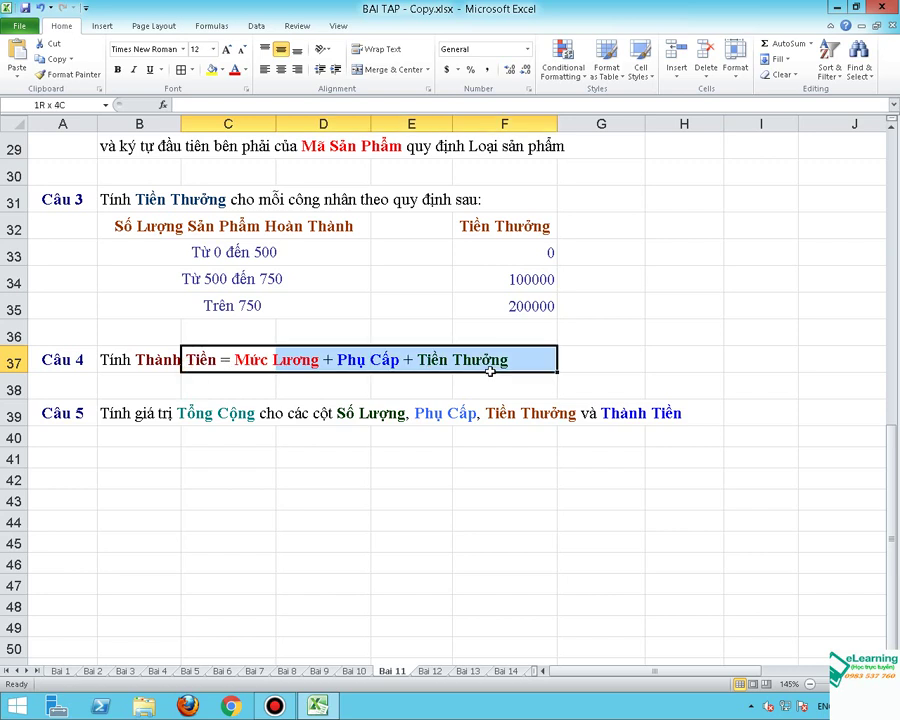
drag(106, 424, 654, 423)
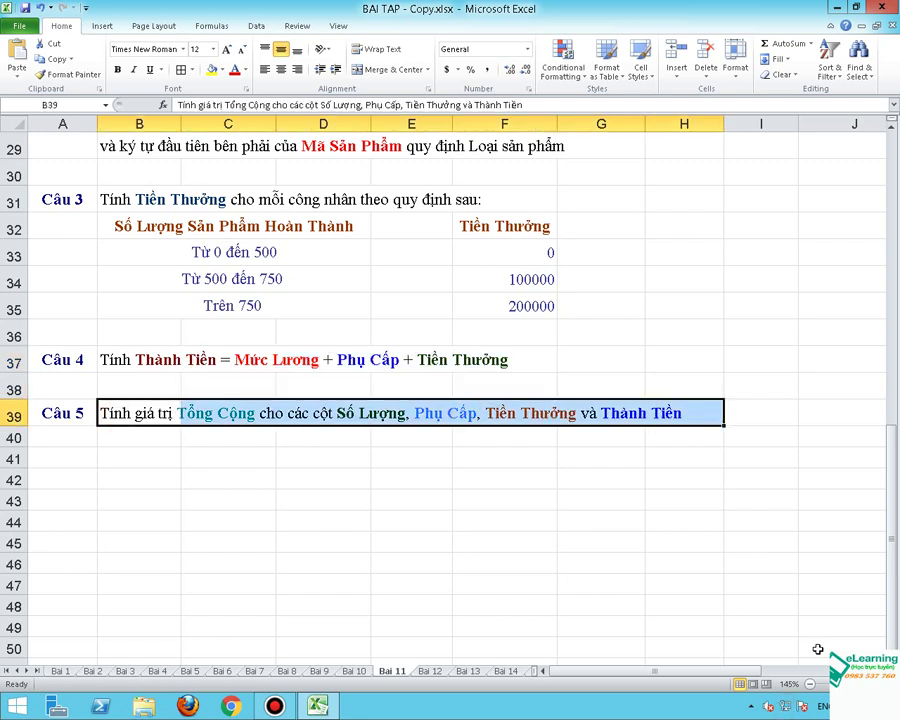
Step: End the screen-sharing show from the system tray and switch to the NetSupport School console
click(748, 706)
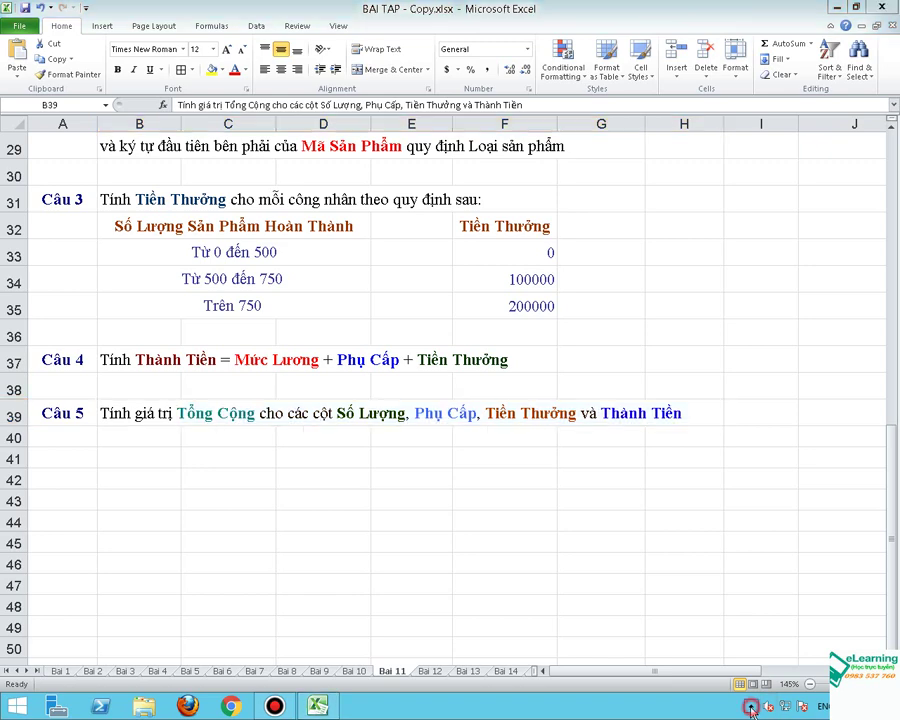
right_click(750, 620)
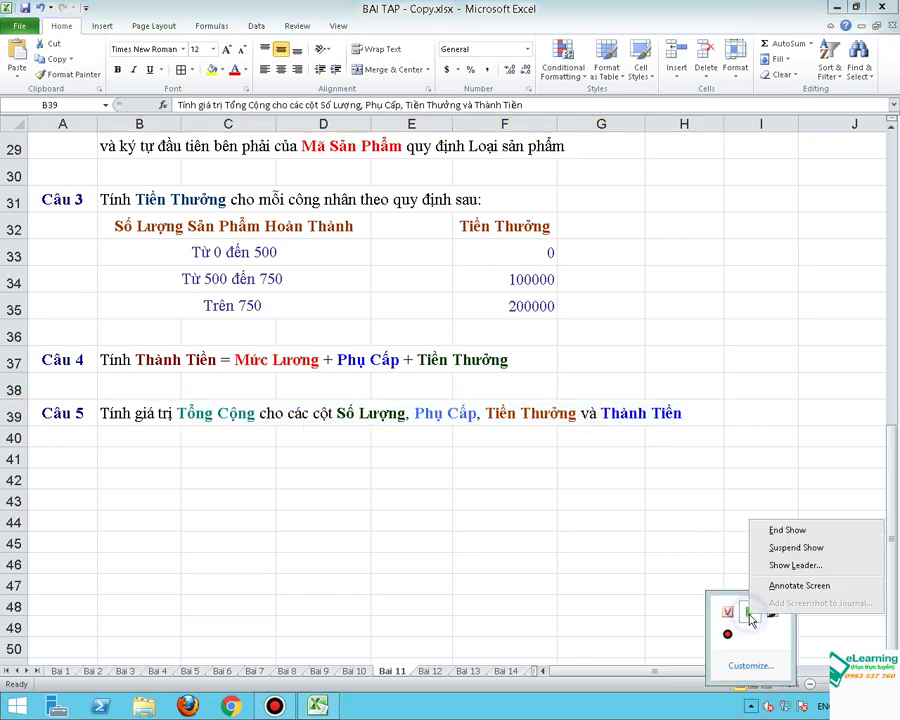
click(775, 528)
click(278, 706)
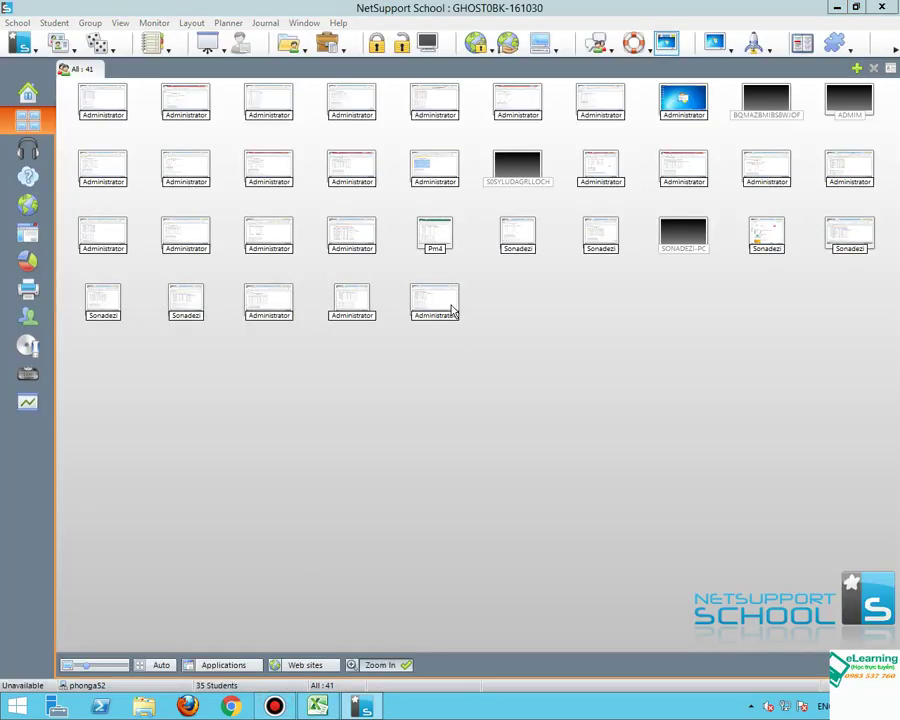